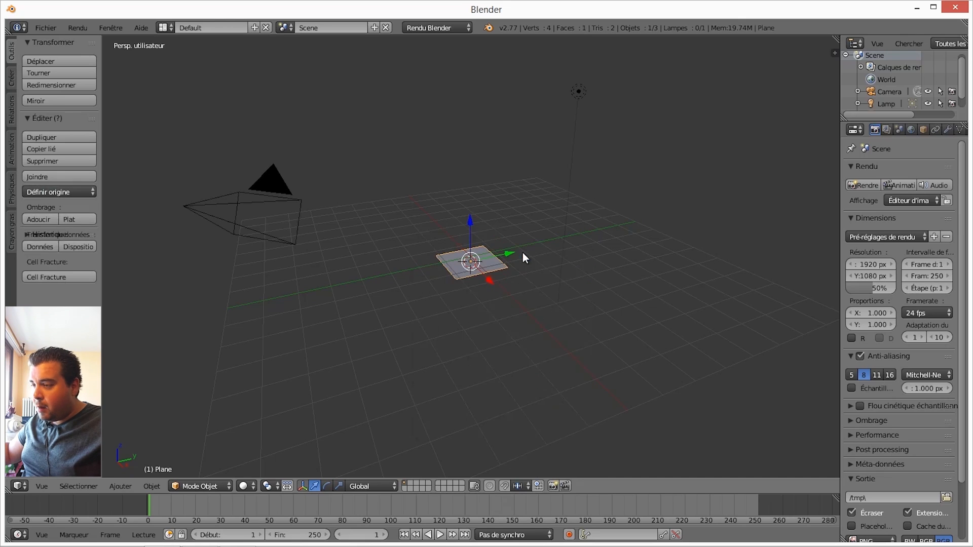
- Scale the plane up by a factor of 5
{"action": "key", "text": "s"}
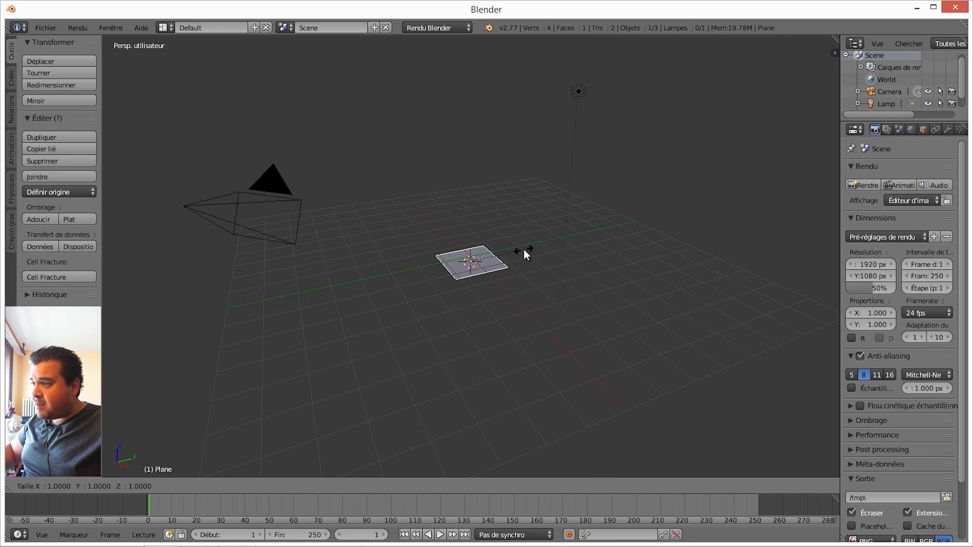
{"action": "type", "text": "5"}
{"action": "key", "text": "Return"}
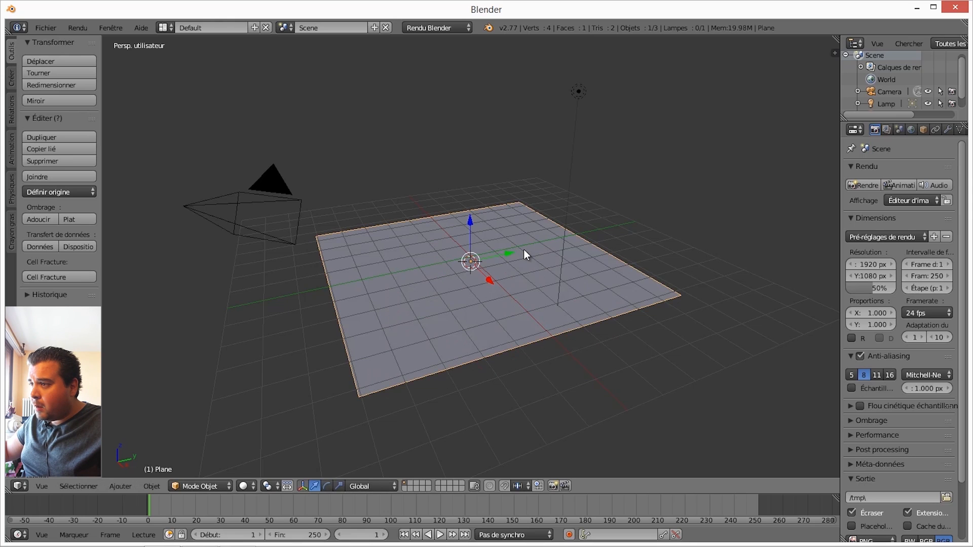
- Delete the default lamp from the scene
{"action": "right_click", "coordinate": [586, 95]}
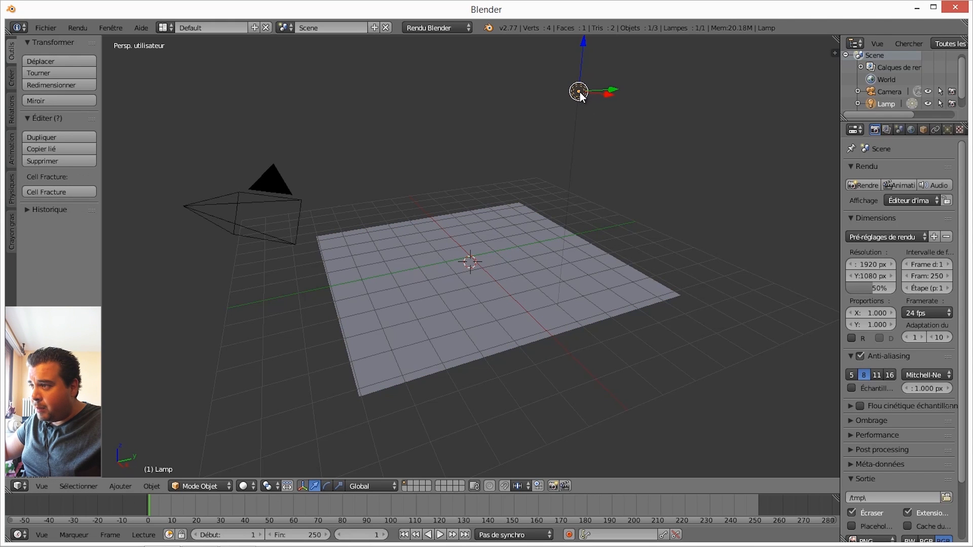
{"action": "key", "text": "x"}
{"action": "left_click", "coordinate": [576, 96]}
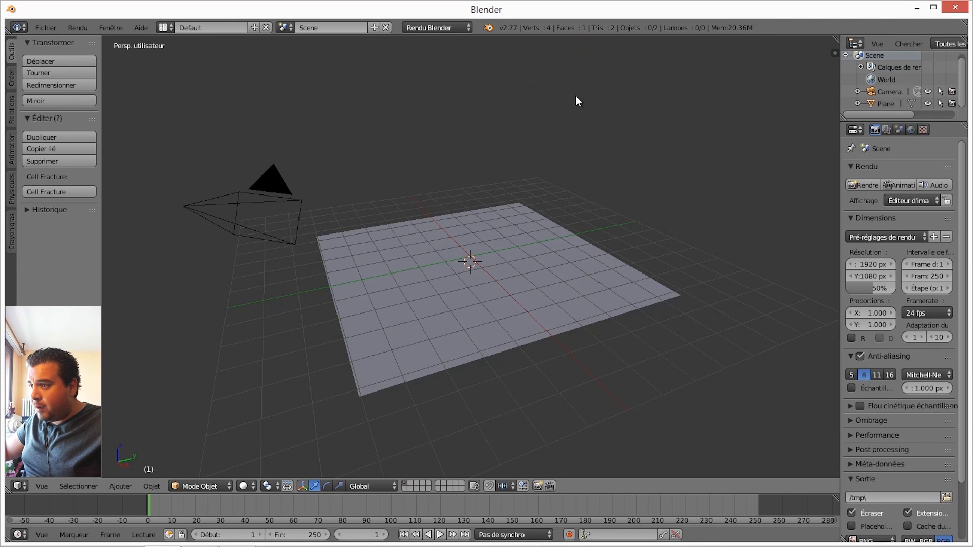
- Add a sun lamp and move it above the plane, out past the negative X edge at about X -5.5
{"action": "key", "text": "shift+a"}
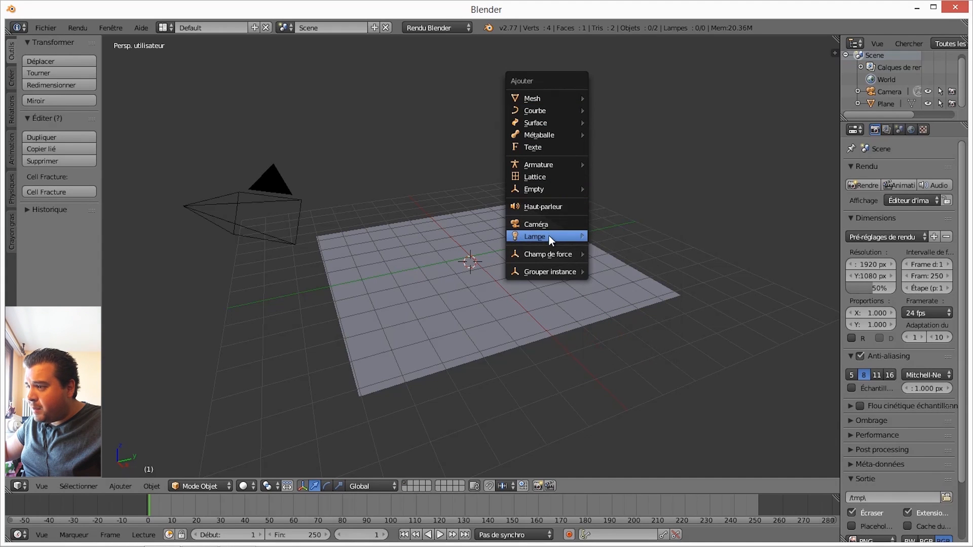
{"action": "mouse_move", "coordinate": [549, 236]}
{"action": "left_click", "coordinate": [625, 256]}
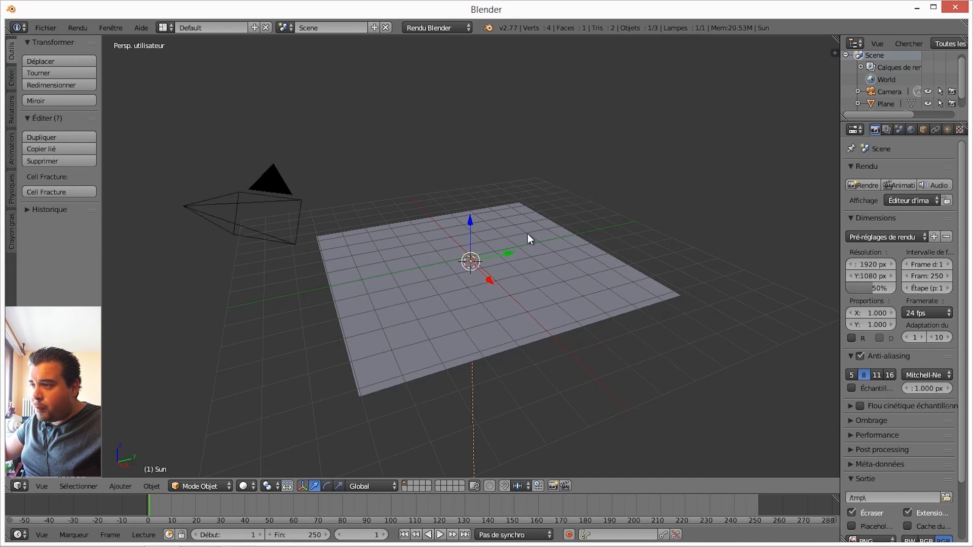
{"action": "left_click_drag", "start_coordinate": [467, 223], "coordinate": [476, 111]}
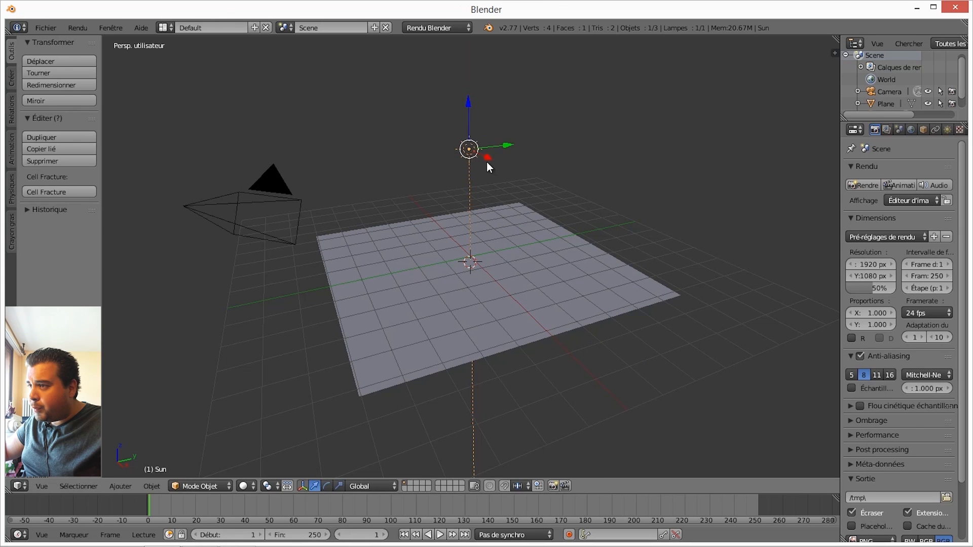
{"action": "key", "text": "g"}
{"action": "left_click", "coordinate": [434, 138]}
{"action": "mouse_move", "coordinate": [418, 87]}
{"action": "left_mouse_down"}
{"action": "mouse_move", "coordinate": [412, 60]}
{"action": "mouse_move", "coordinate": [415, 76]}
{"action": "left_mouse_up"}
{"action": "middle_click_drag", "start_coordinate": [446, 124], "coordinate": [582, 126]}
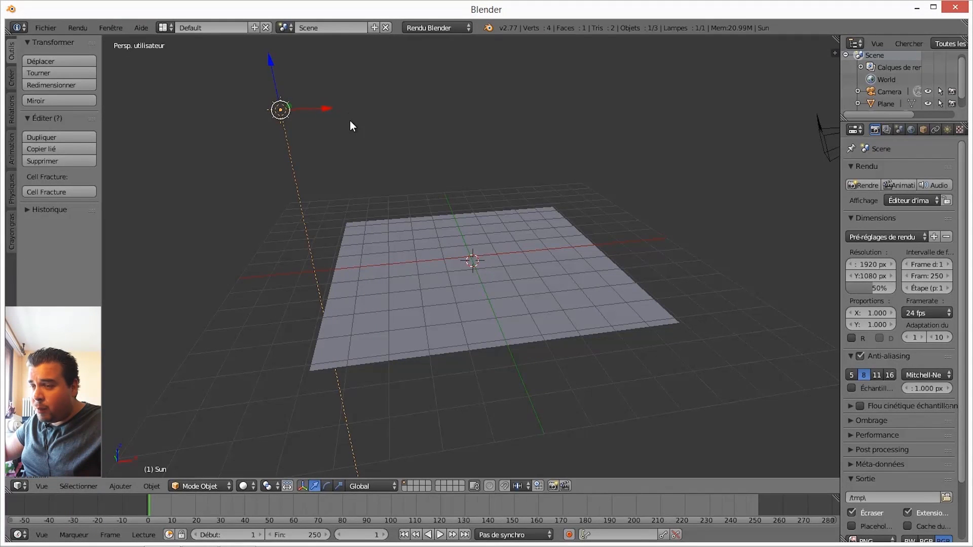
- Rotate the sun about -37° around the global Y axis toward the plane's centre and raise it to about Z 6.9
{"action": "key", "text": "r"}
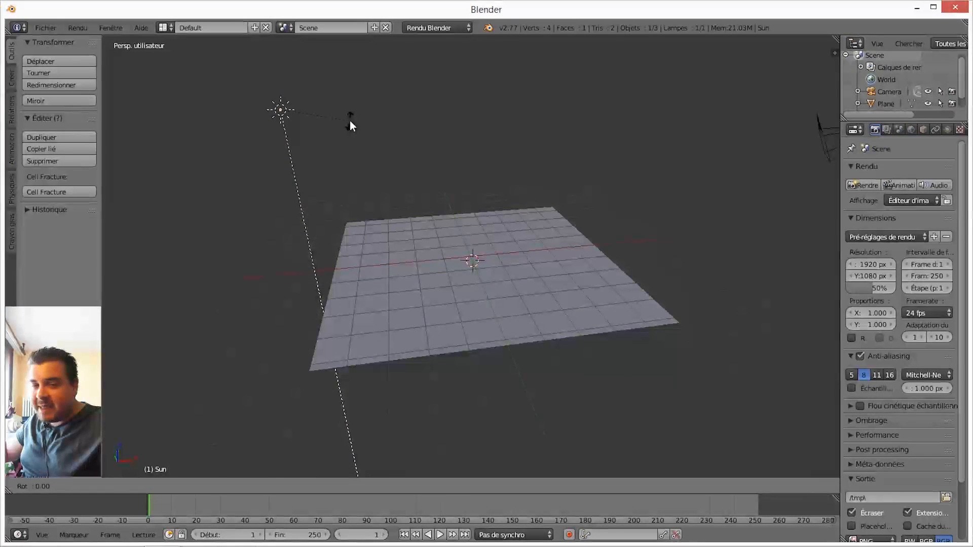
{"action": "key", "text": "y"}
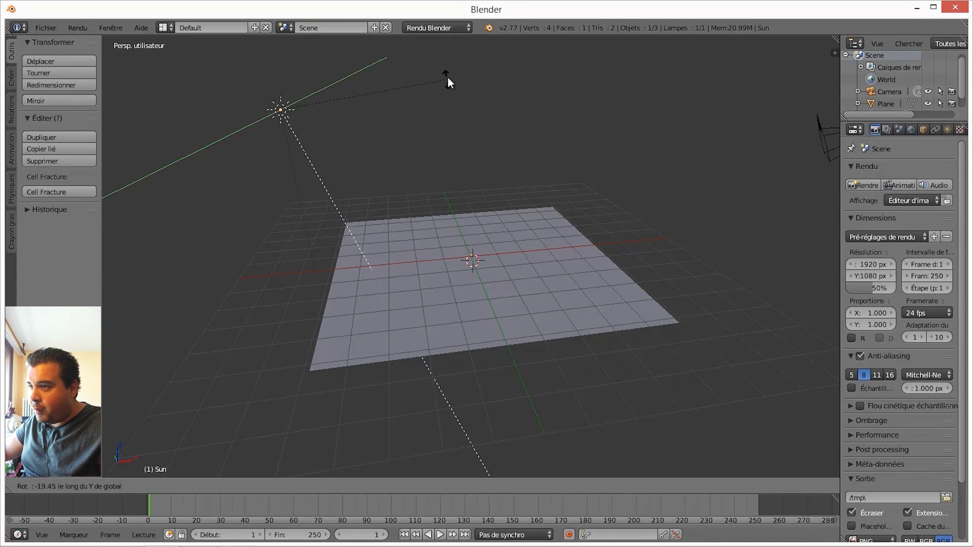
{"action": "left_click", "coordinate": [443, 461]}
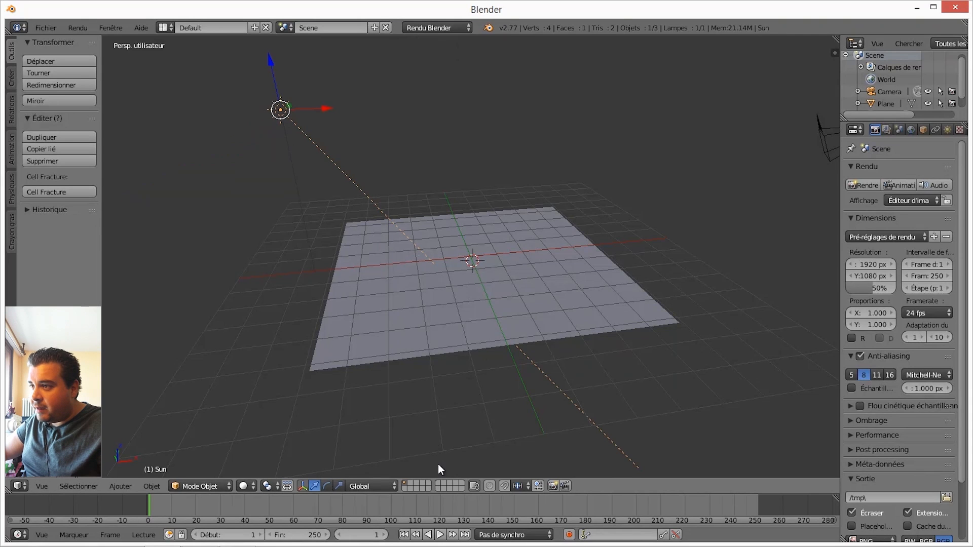
{"action": "mouse_move", "coordinate": [268, 62]}
{"action": "left_mouse_down"}
{"action": "mouse_move", "coordinate": [258, 47]}
{"action": "mouse_move", "coordinate": [250, 466]}
{"action": "mouse_move", "coordinate": [240, 445]}
{"action": "mouse_move", "coordinate": [250, 449]}
{"action": "left_mouse_up"}
{"action": "key", "text": "shift+z"}
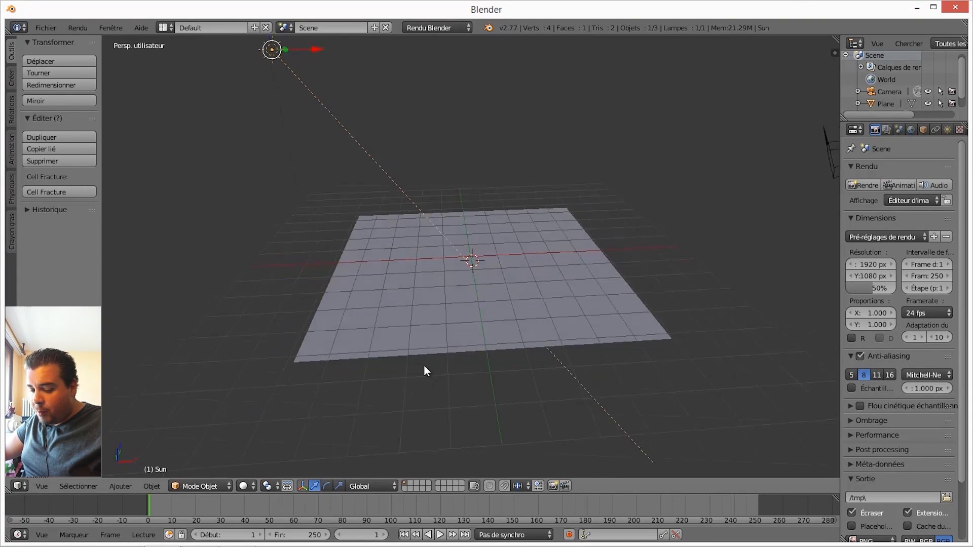
{"action": "mouse_move", "coordinate": [425, 369]}
{"action": "middle_mouse_down"}
{"action": "mouse_move", "coordinate": [288, 367]}
{"action": "mouse_move", "coordinate": [460, 358]}
{"action": "mouse_move", "coordinate": [449, 364]}
{"action": "middle_mouse_up"}
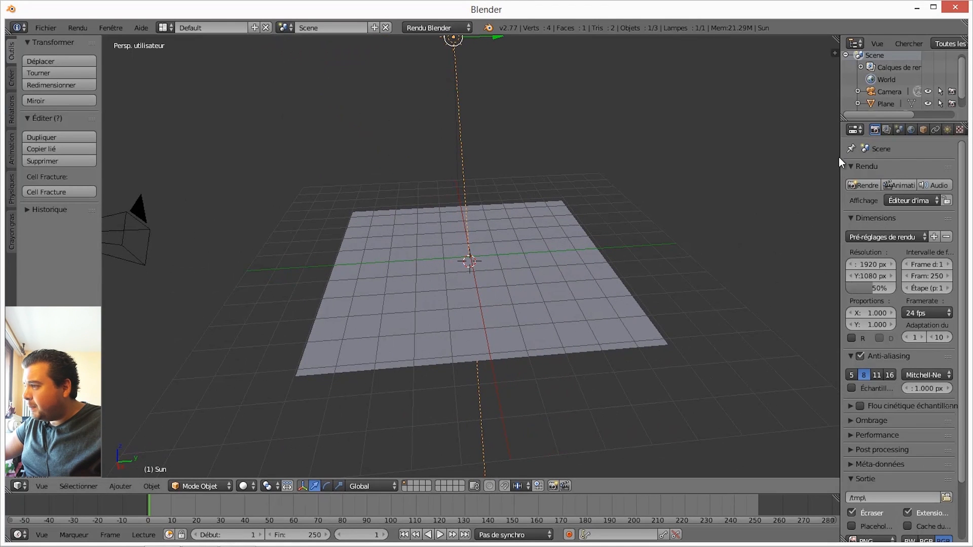
- Widen the properties area, show the sun lamp's settings and switch the render engine to Cycles
{"action": "left_click_drag", "start_coordinate": [840, 157], "coordinate": [755, 157]}
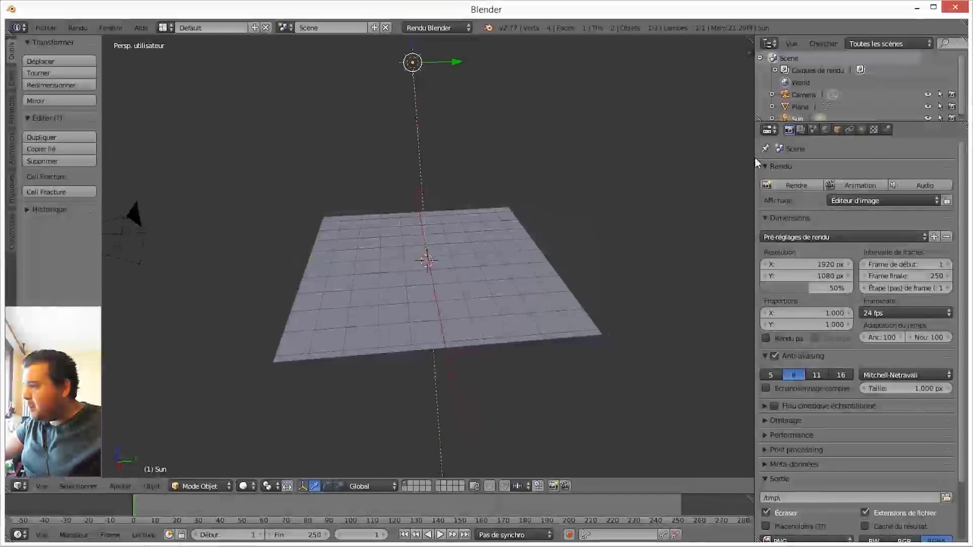
{"action": "left_click", "coordinate": [861, 129]}
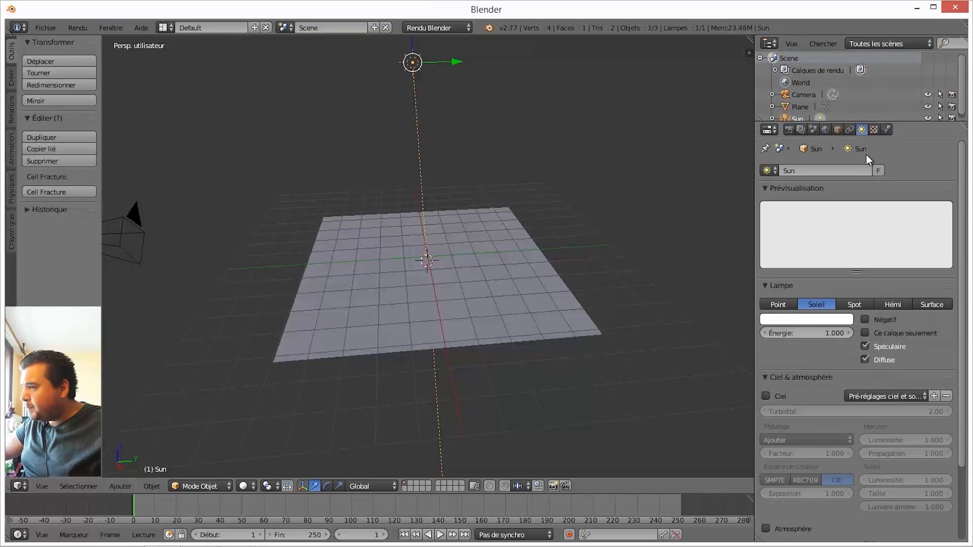
{"action": "left_click", "coordinate": [462, 29]}
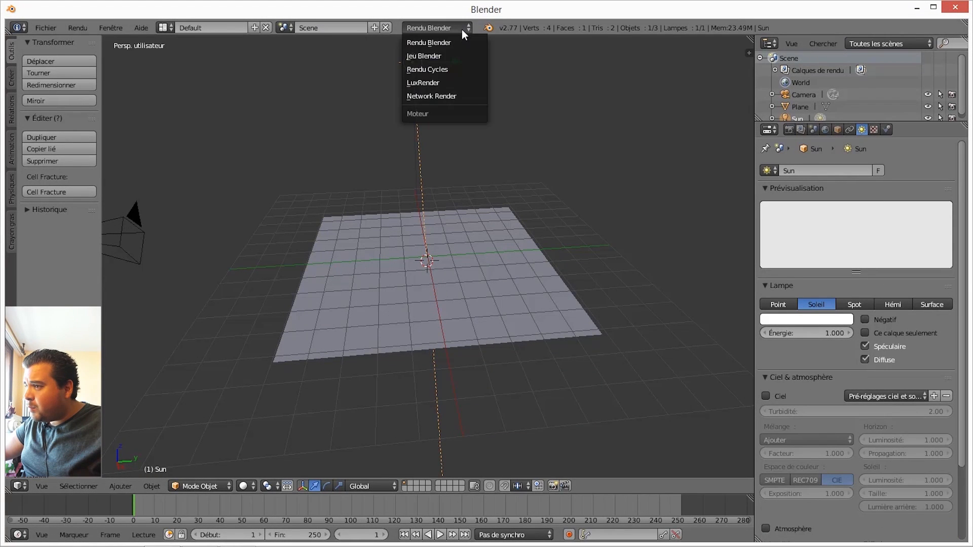
{"action": "left_click", "coordinate": [444, 70]}
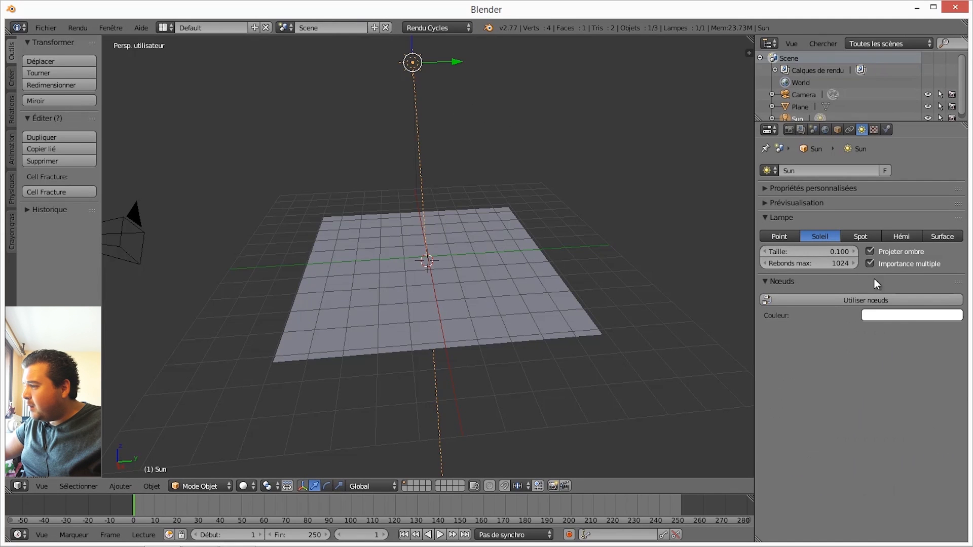
- Set the sun lamp's size to 0.01 and enable nodes for its emission
{"action": "left_click", "coordinate": [831, 253]}
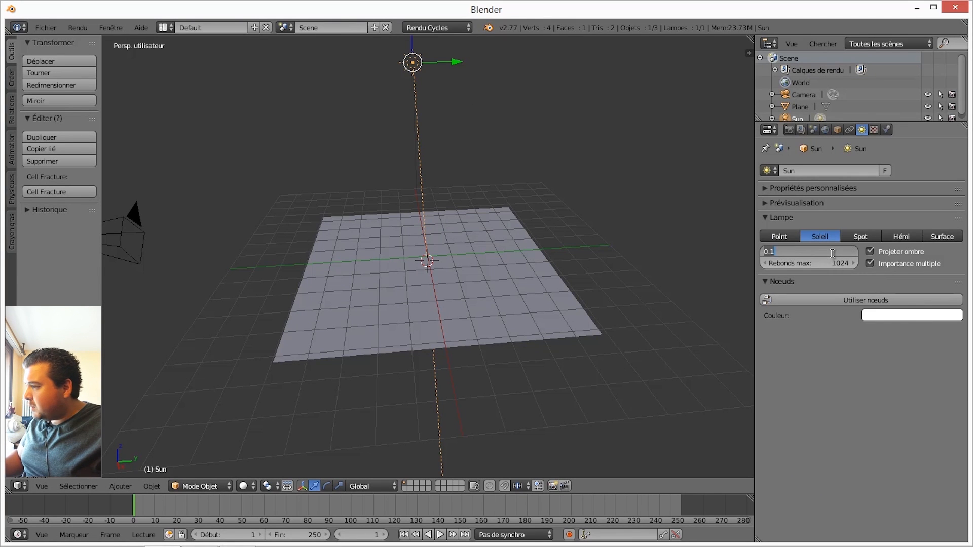
{"action": "type", "text": "0."}
{"action": "key", "text": "Return"}
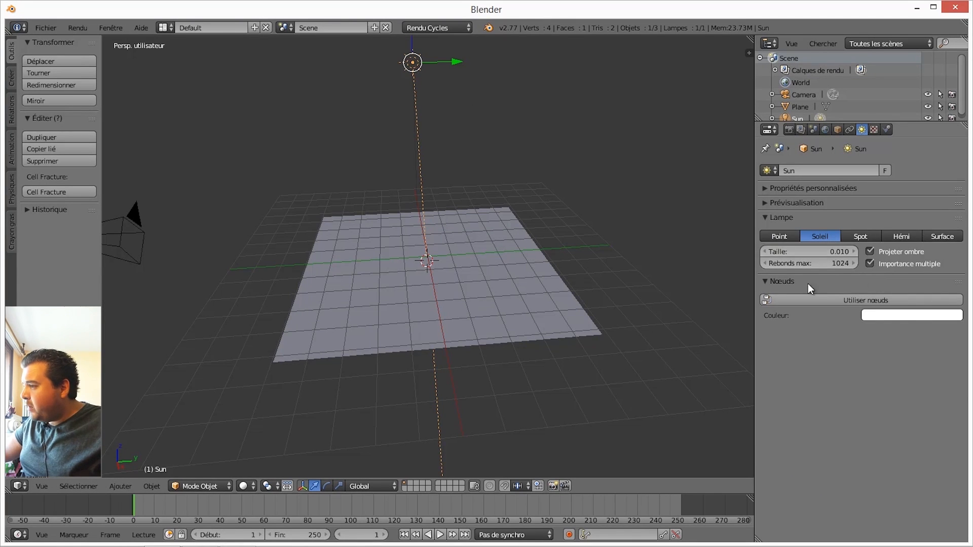
{"action": "left_click", "coordinate": [801, 299]}
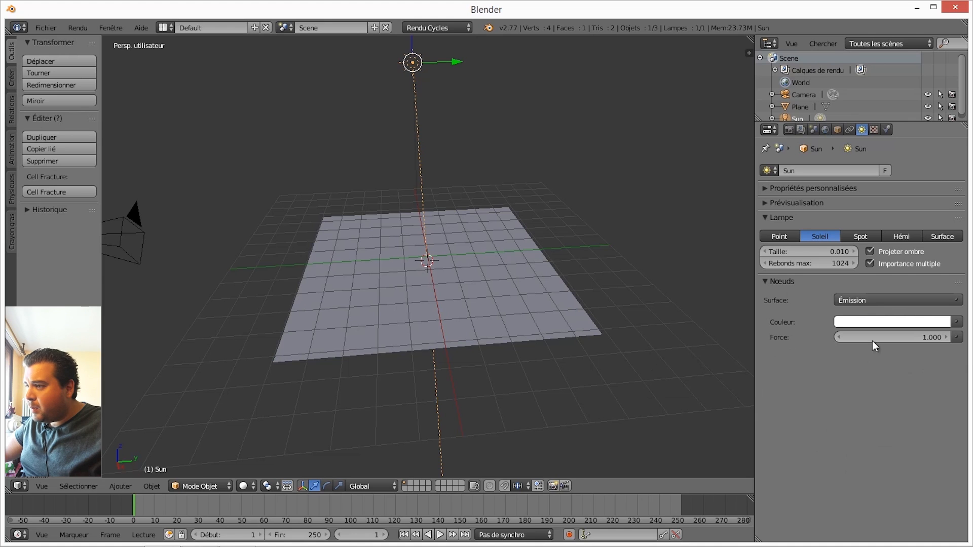
- Lock the camera to the view and reframe it to look down the X axis with the plane filling the frame
{"action": "middle_click_drag", "start_coordinate": [423, 339], "coordinate": [415, 337]}
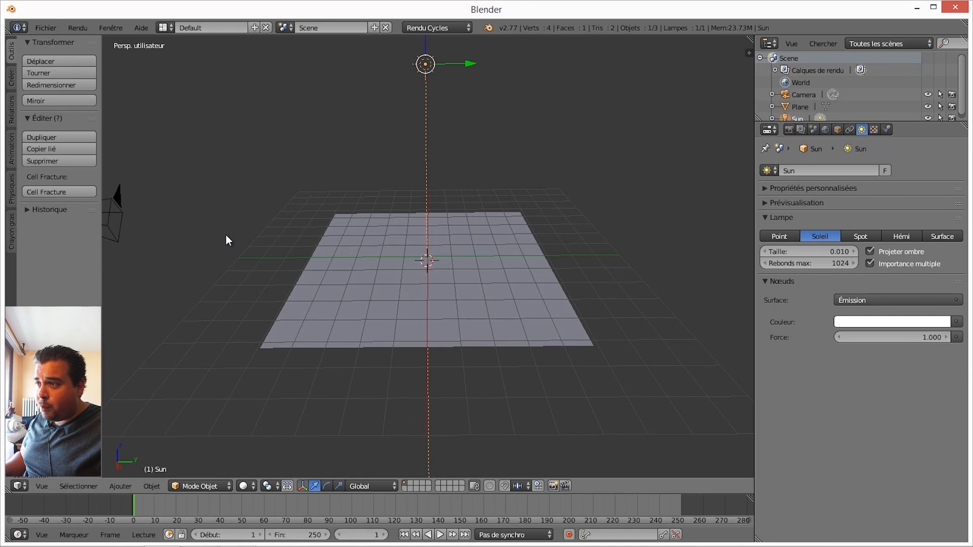
{"action": "key", "text": "KP_0"}
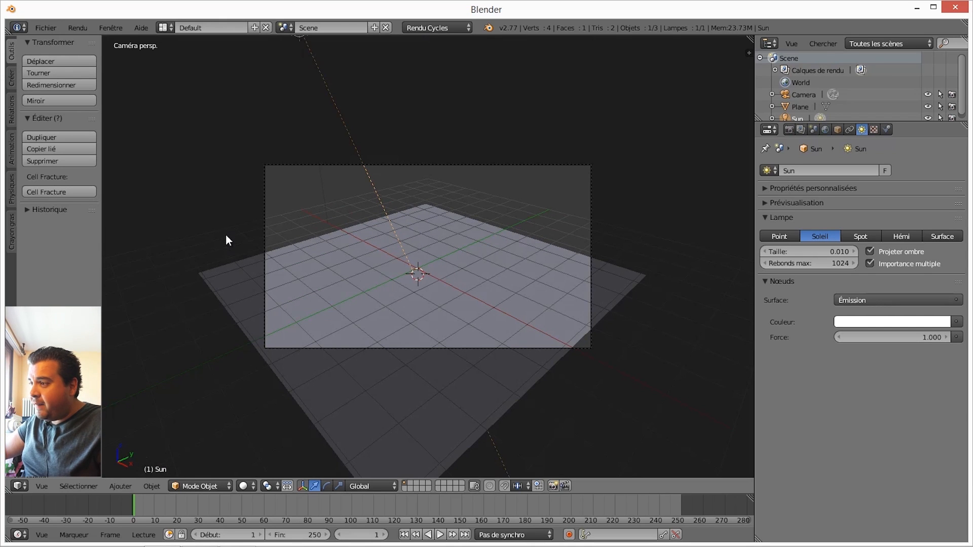
{"action": "key", "text": "n"}
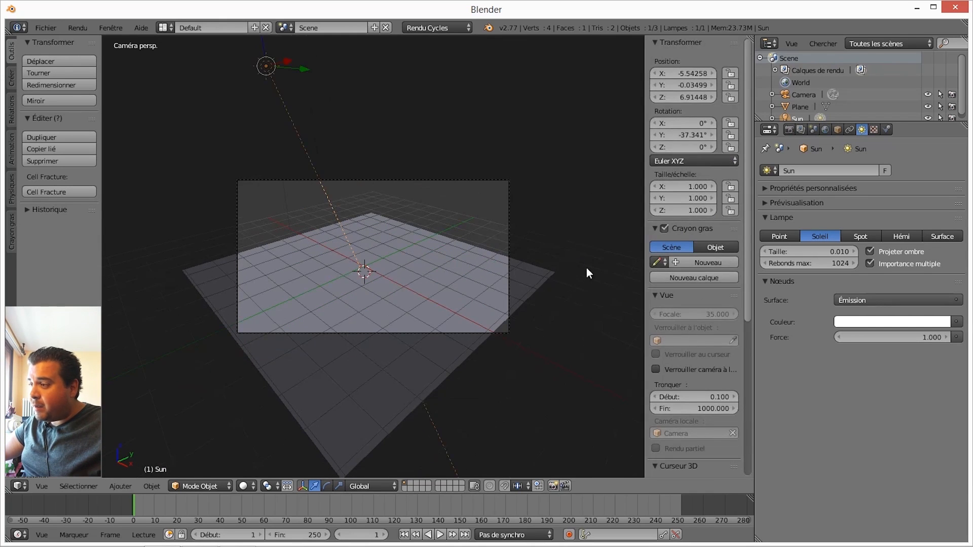
{"action": "left_click_drag", "start_coordinate": [748, 195], "coordinate": [755, 270]}
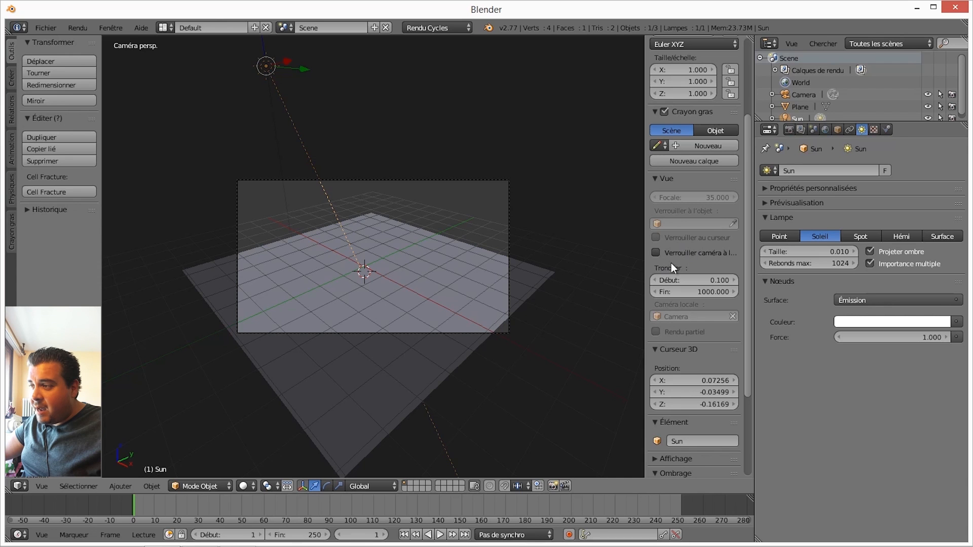
{"action": "left_click", "coordinate": [656, 252]}
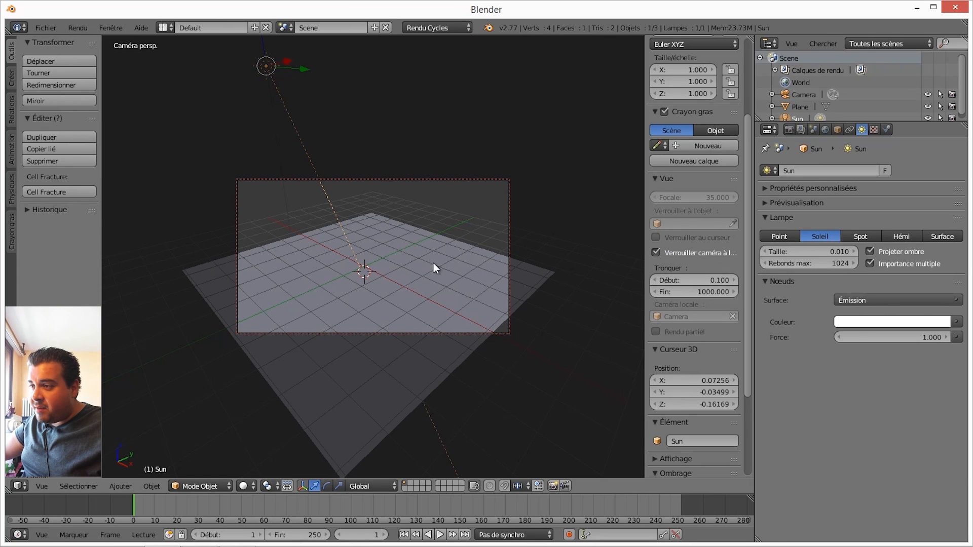
{"action": "middle_click_drag", "start_coordinate": [434, 263], "coordinate": [379, 230]}
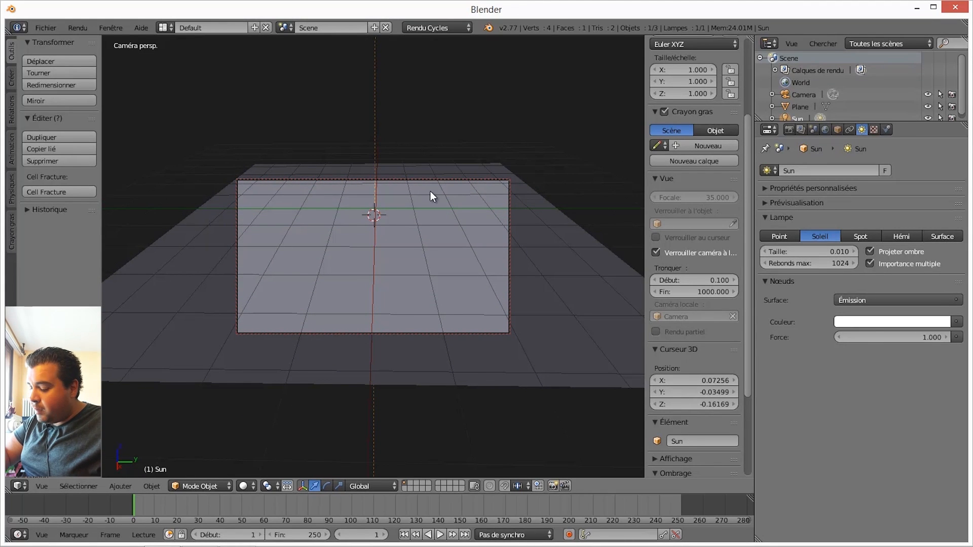
{"action": "key", "text": "n"}
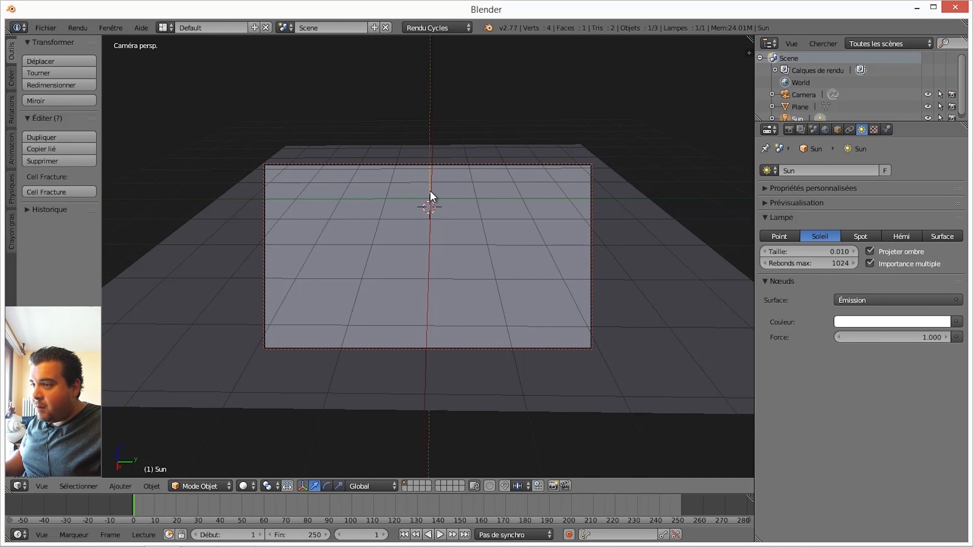
- Leave the camera view, set the world colour to black and enable nodes for the world background
{"action": "key", "text": "KP_0"}
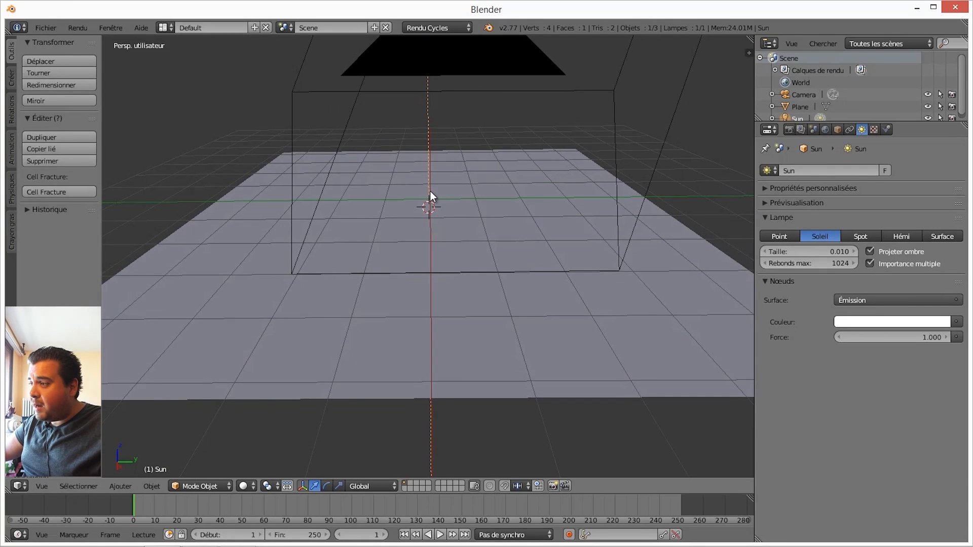
{"action": "middle_click_drag", "start_coordinate": [611, 203], "coordinate": [625, 211]}
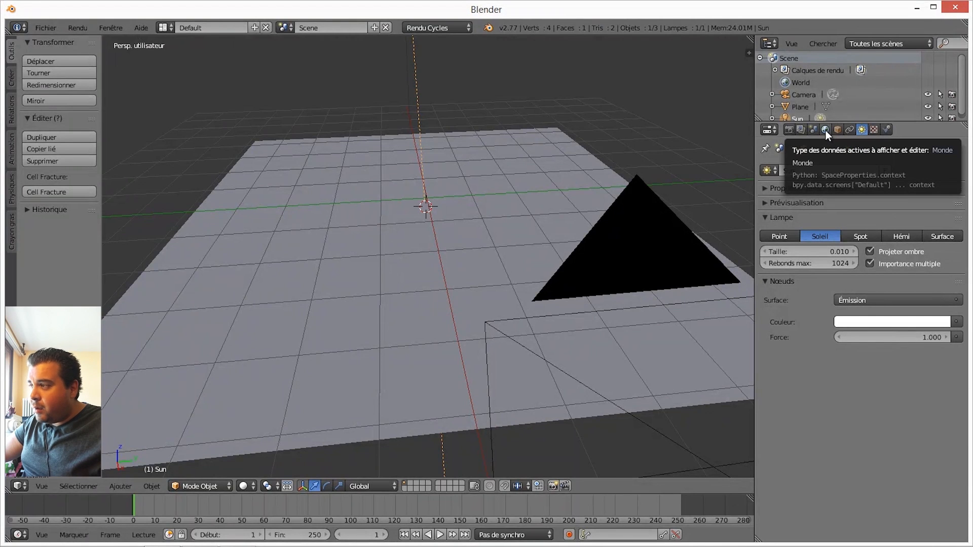
{"action": "left_click", "coordinate": [826, 130]}
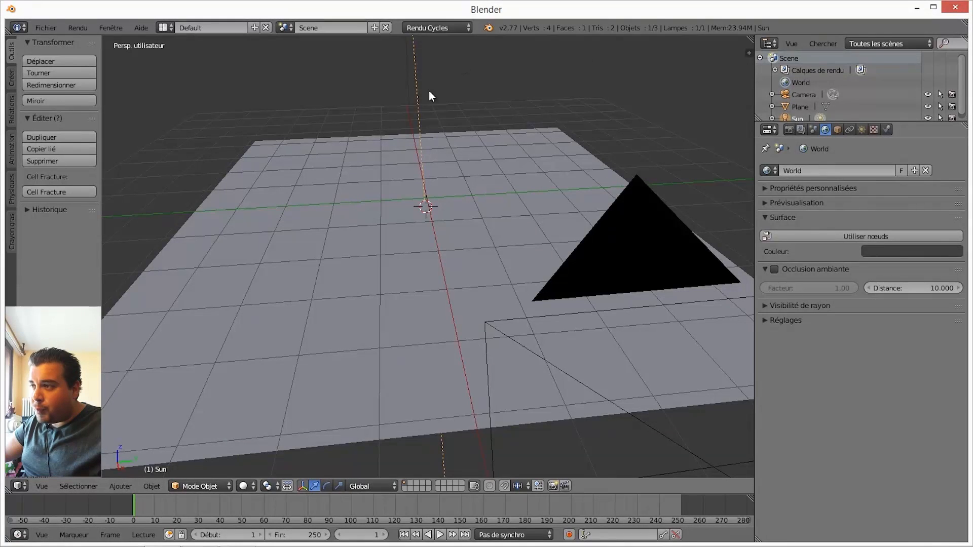
{"action": "left_click", "coordinate": [901, 254]}
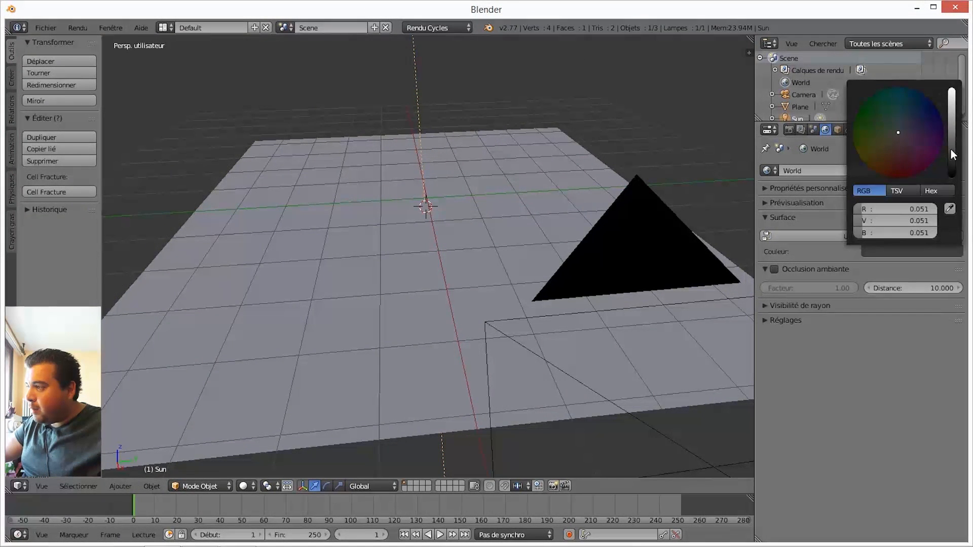
{"action": "left_click_drag", "start_coordinate": [953, 155], "coordinate": [952, 190]}
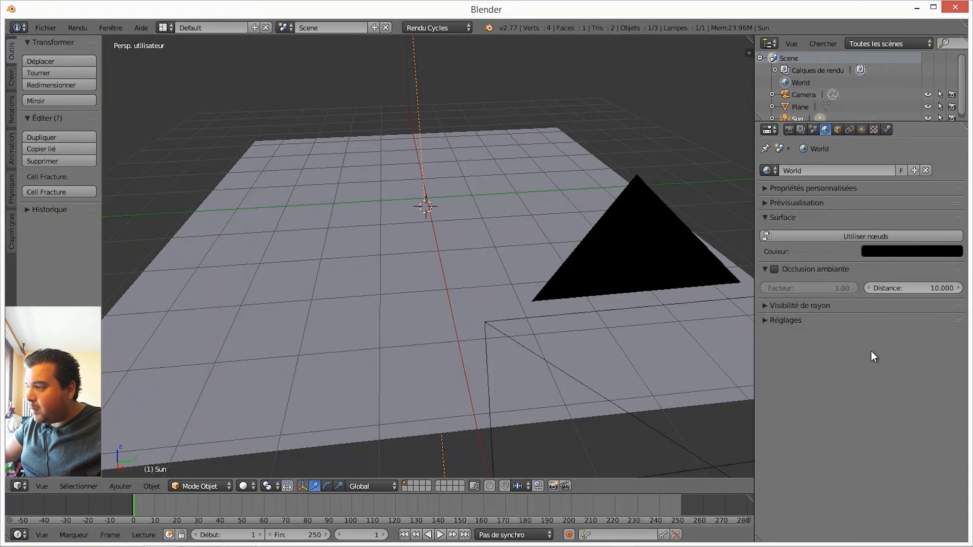
{"action": "left_click", "coordinate": [843, 236]}
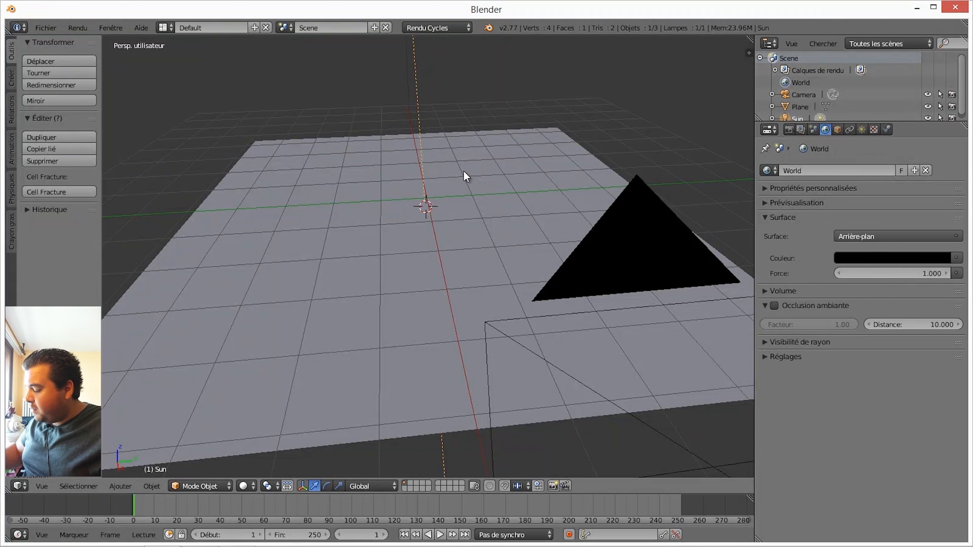
- Preview the scene with rendered shading through the camera, leave the camera view and return to solid shading
{"action": "key", "text": "KP_0"}
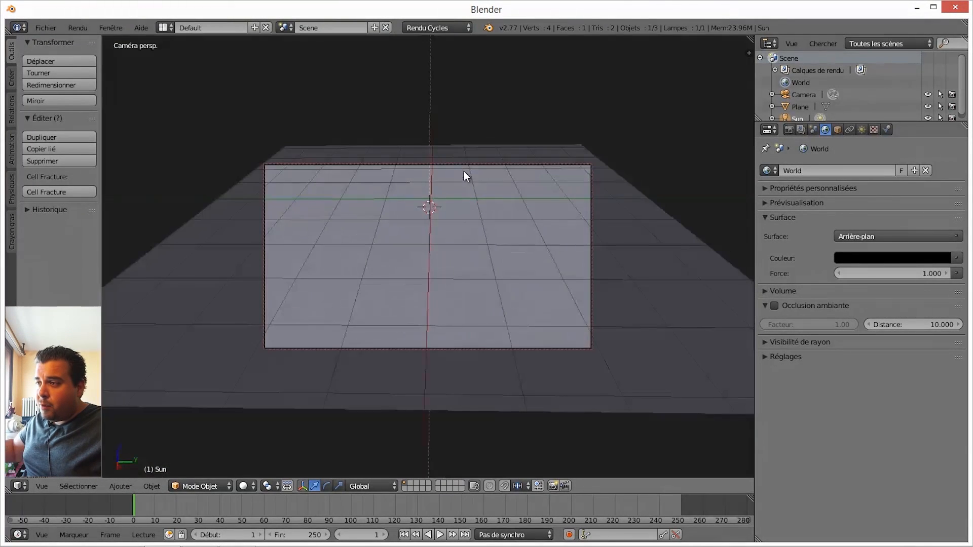
{"action": "left_click", "coordinate": [243, 486]}
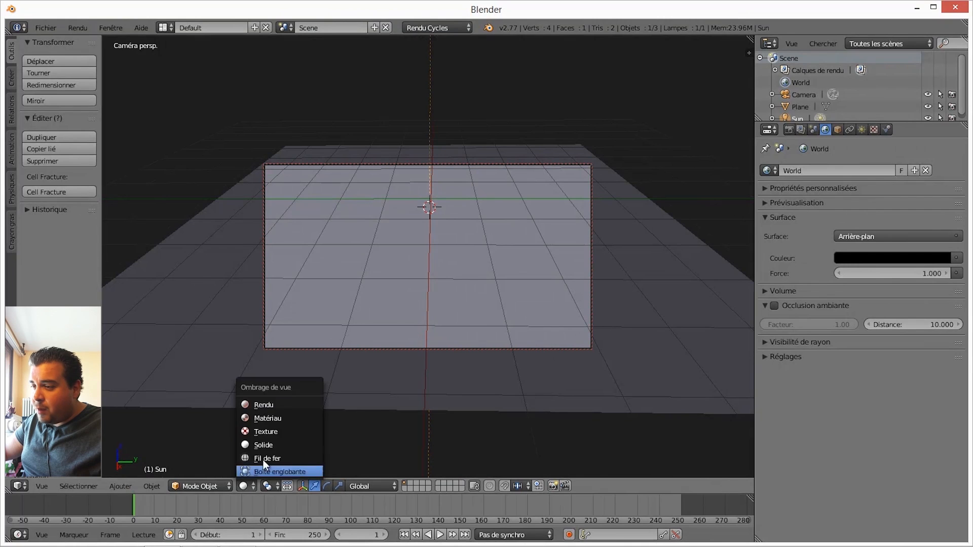
{"action": "left_click", "coordinate": [277, 404]}
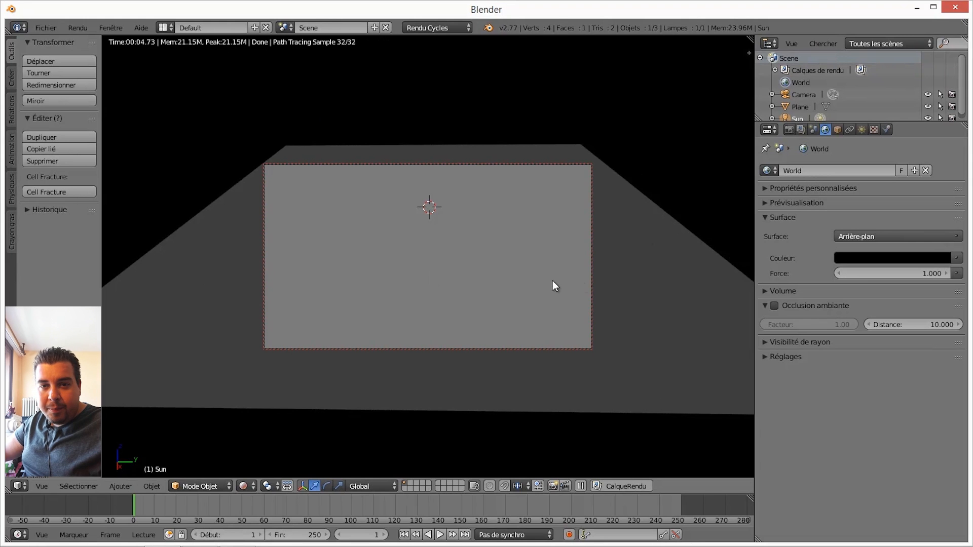
{"action": "key", "text": "KP_0"}
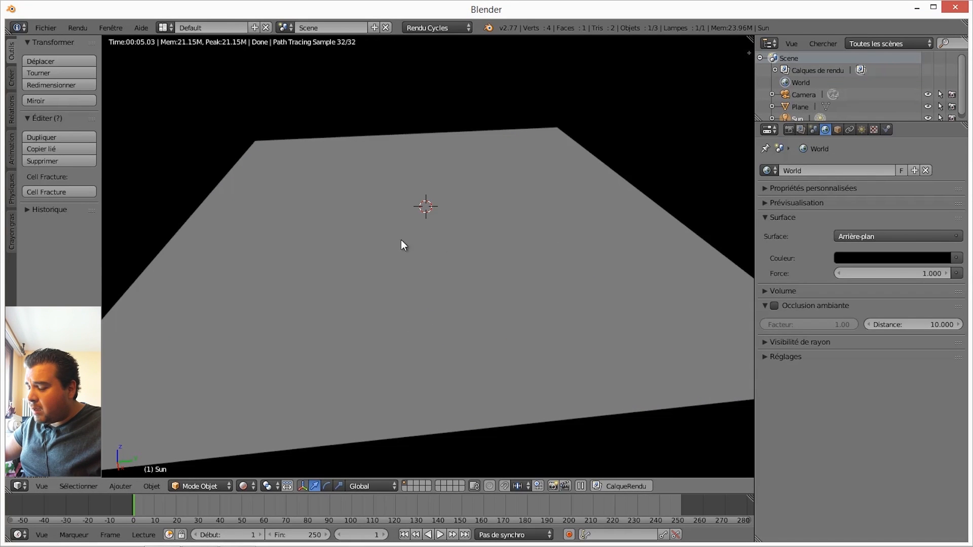
{"action": "left_click", "coordinate": [245, 488]}
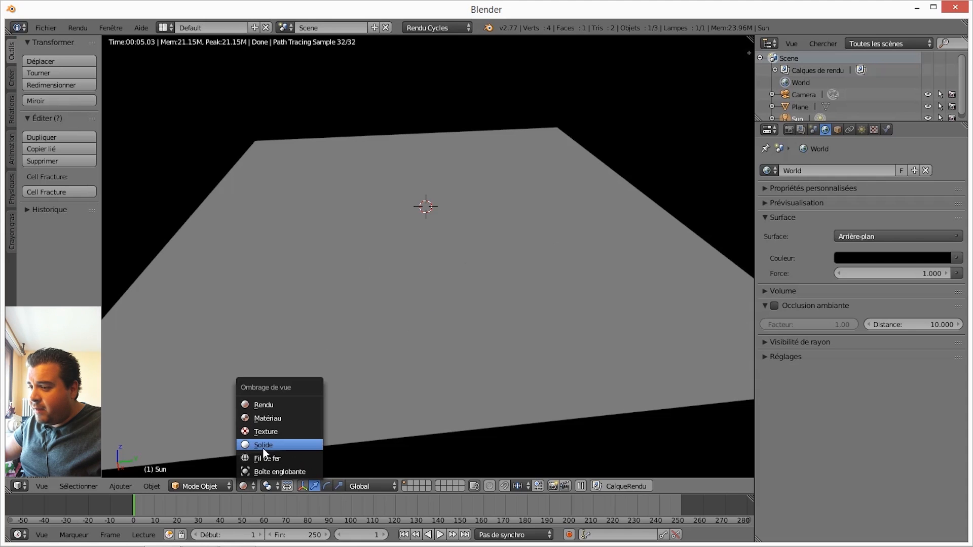
{"action": "left_click", "coordinate": [263, 449]}
- Select the plane and create a new material for it
{"action": "middle_click_drag", "start_coordinate": [461, 251], "coordinate": [465, 203]}
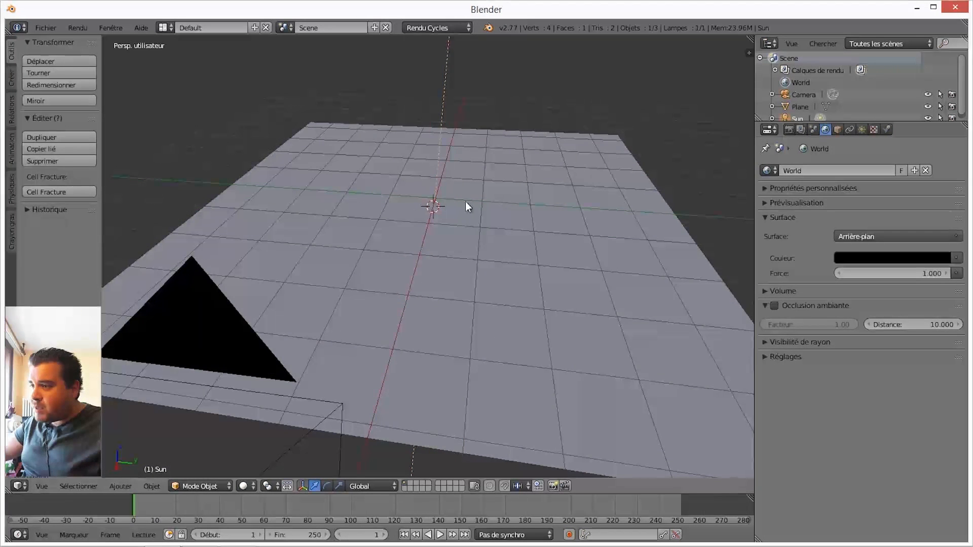
{"action": "right_click", "coordinate": [505, 204]}
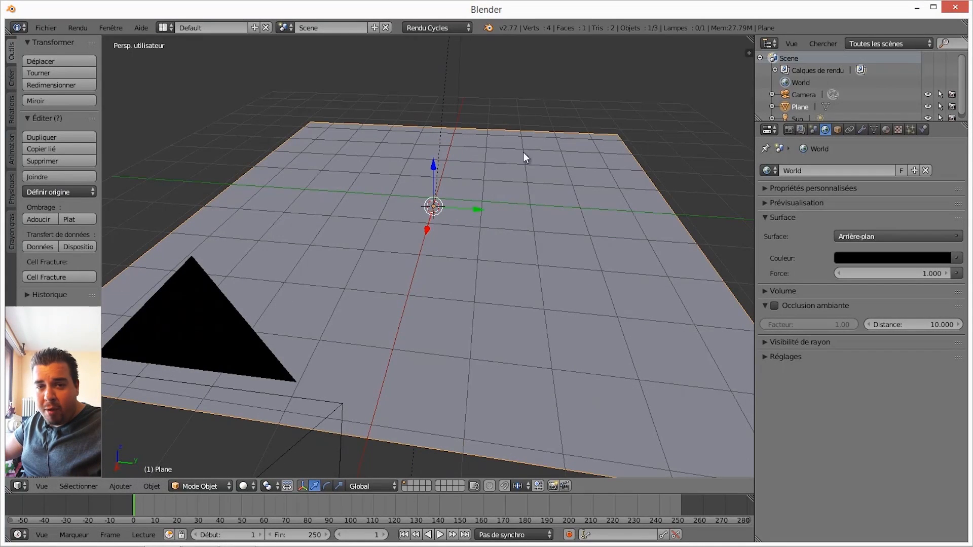
{"action": "middle_click_drag", "start_coordinate": [520, 219], "coordinate": [536, 222]}
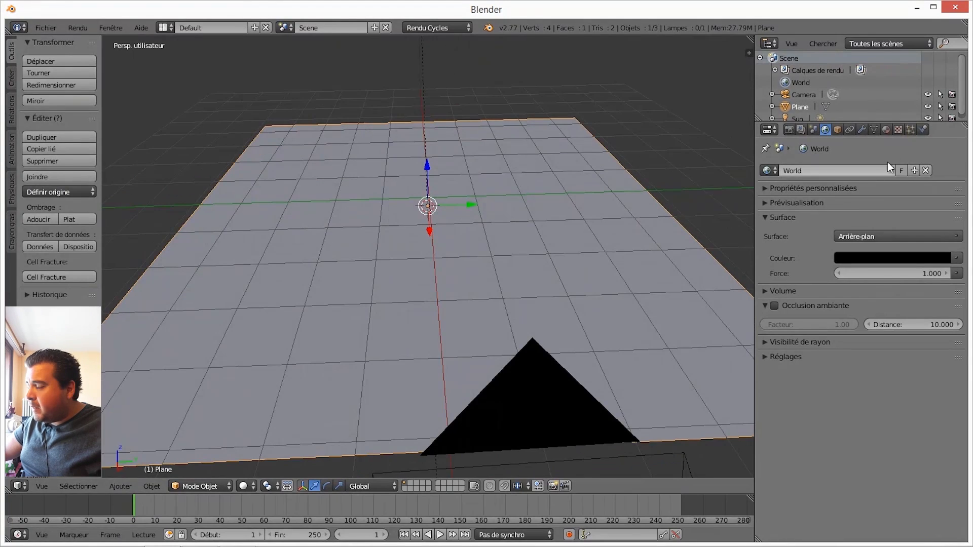
{"action": "left_click", "coordinate": [887, 131]}
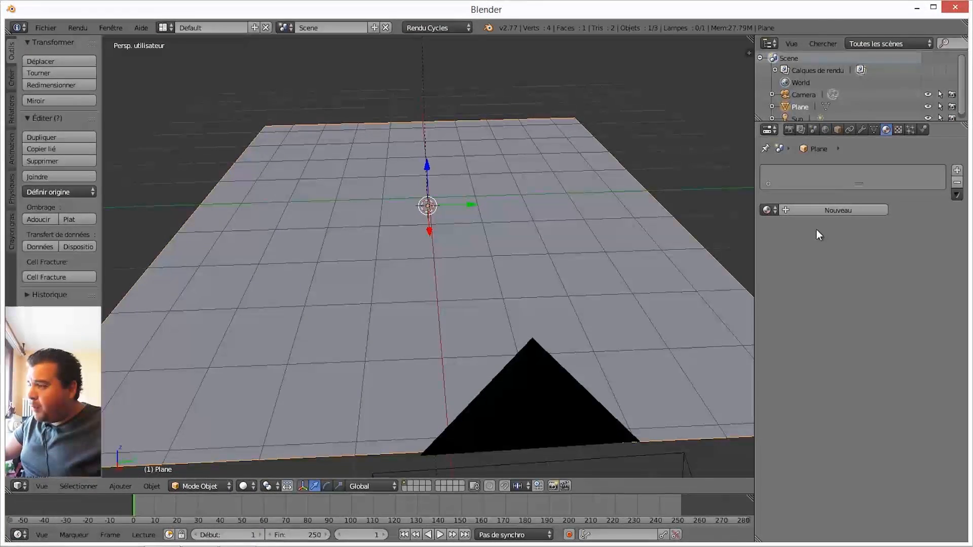
{"action": "left_click", "coordinate": [832, 208]}
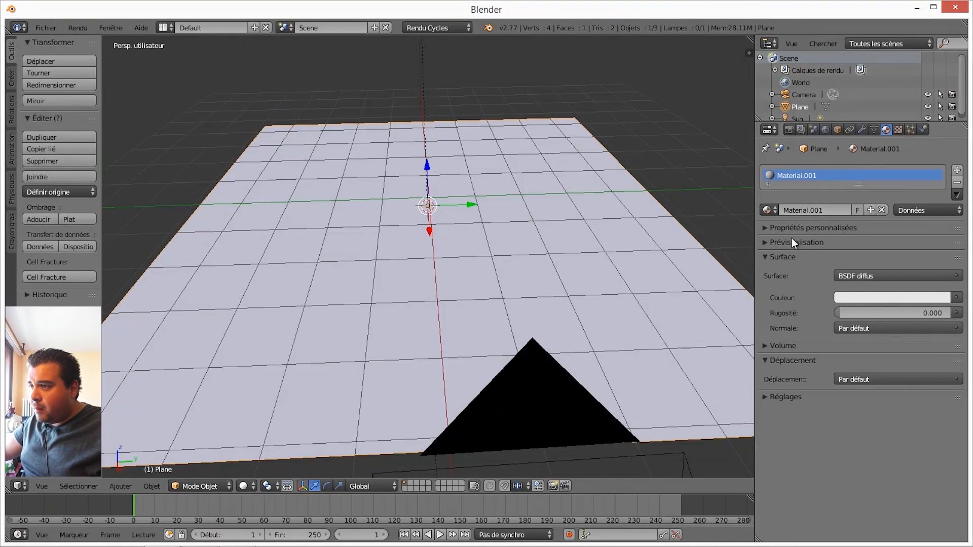
- Drive the colour of the plane's diffuse surface with an image texture
{"action": "scroll", "coordinate": [575, 233], "scroll_direction": "down", "scroll_amount": 1}
{"action": "middle_click_drag", "start_coordinate": [570, 227], "coordinate": [608, 177]}
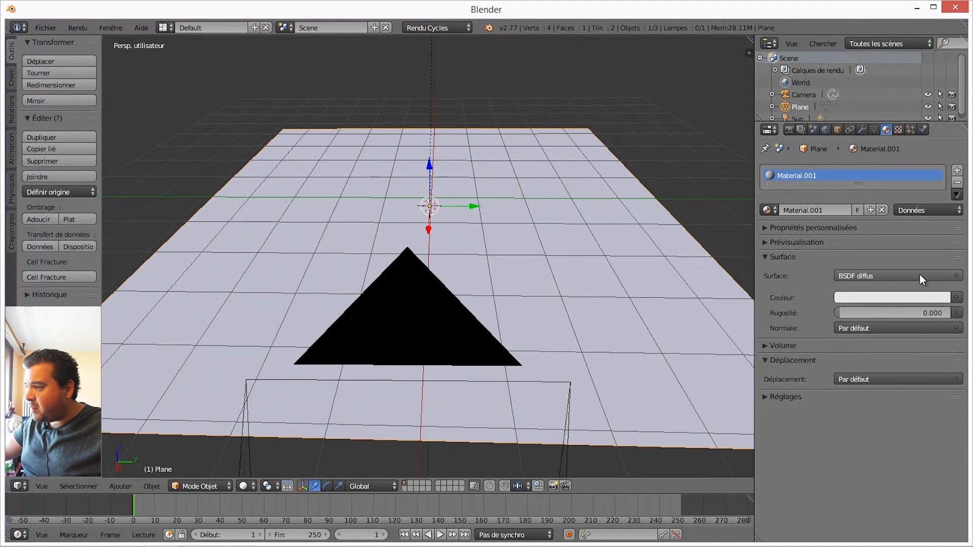
{"action": "left_click", "coordinate": [956, 297]}
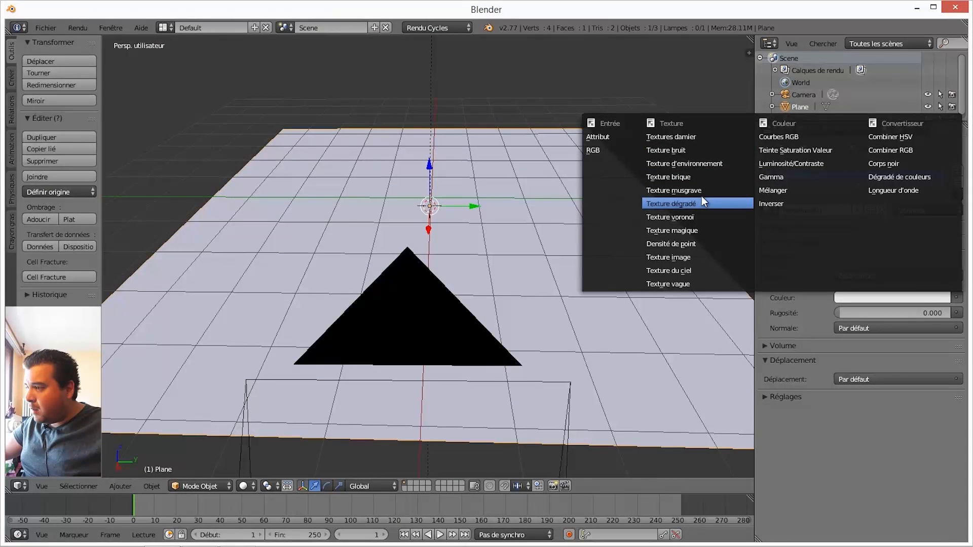
{"action": "left_click", "coordinate": [681, 255]}
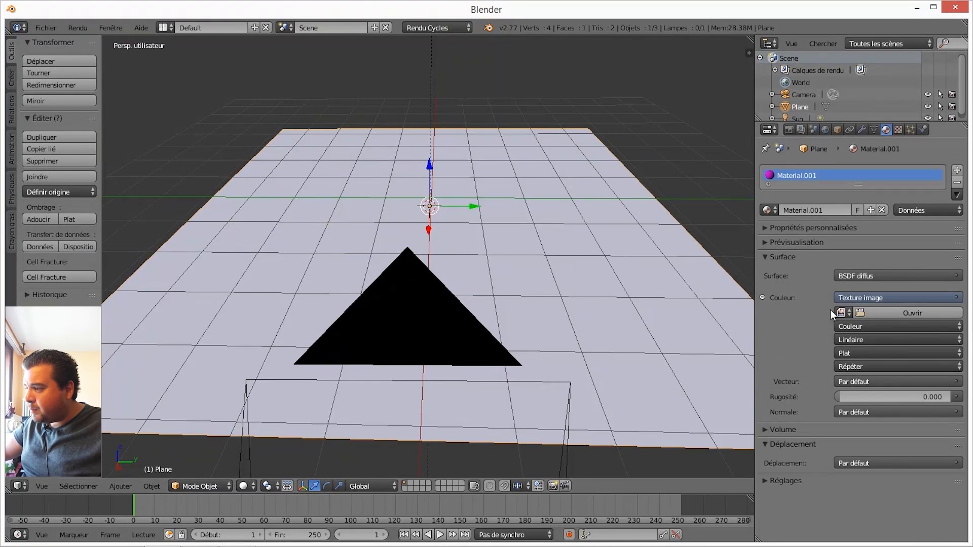
- Load TexturesCom_WoodPlanksBare0152_1_S_COLOR.png from the desktop folder Projects\HFX Blender - Un Sol Réaliste\Texture Sol Bois as the texture image
{"action": "left_click", "coordinate": [912, 313]}
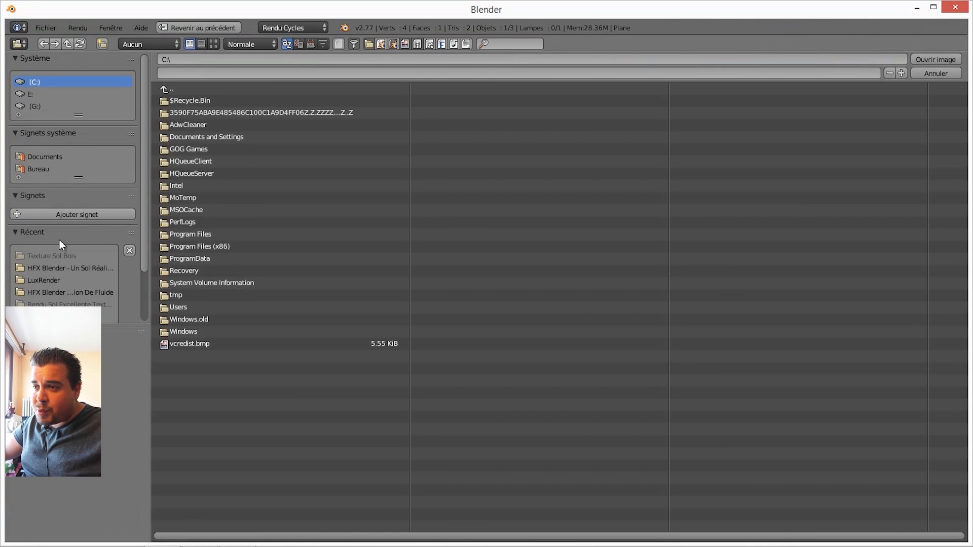
{"action": "left_click", "coordinate": [42, 169]}
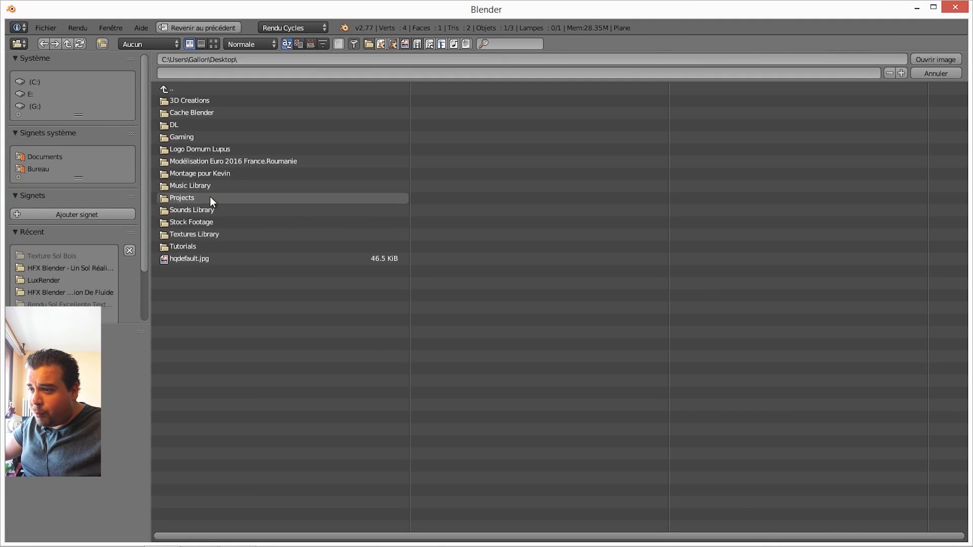
{"action": "left_click", "coordinate": [187, 198]}
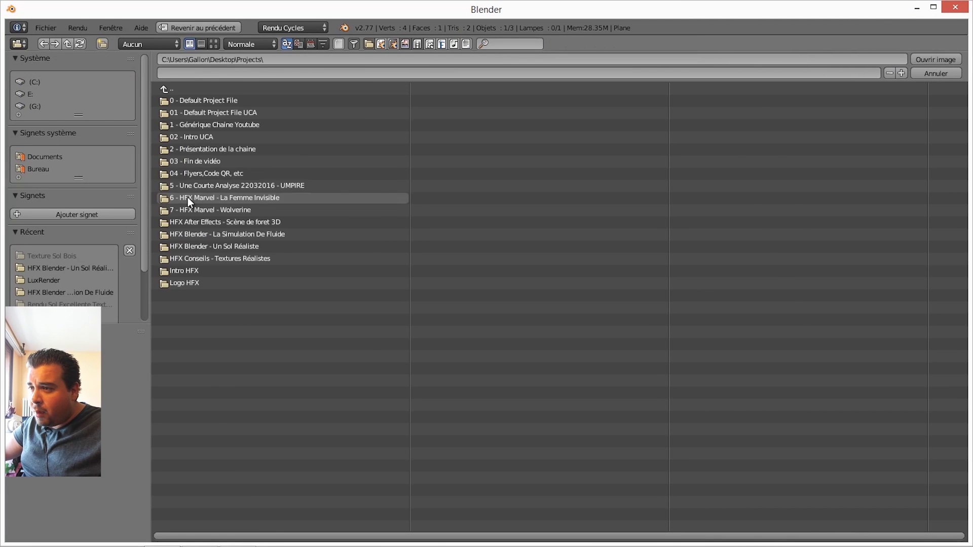
{"action": "left_click", "coordinate": [236, 247]}
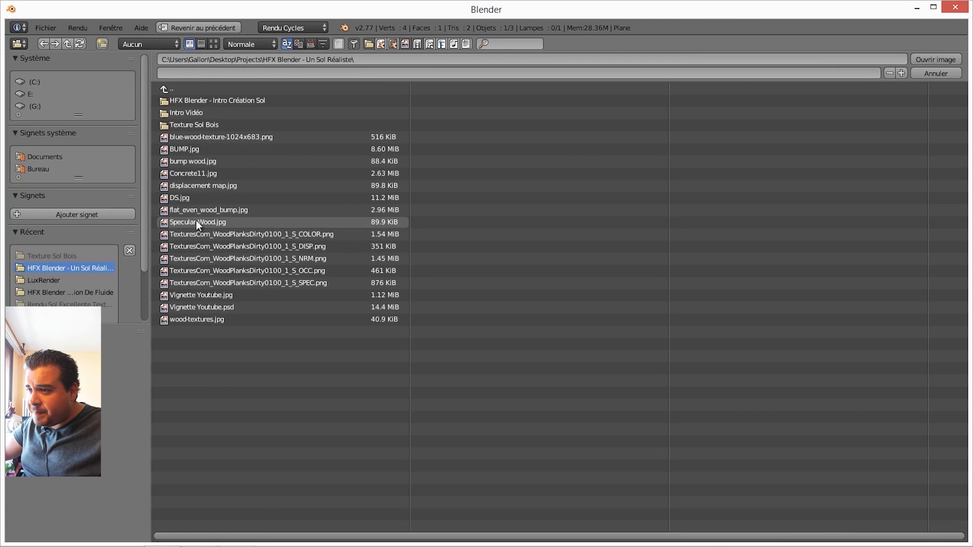
{"action": "left_click", "coordinate": [193, 124]}
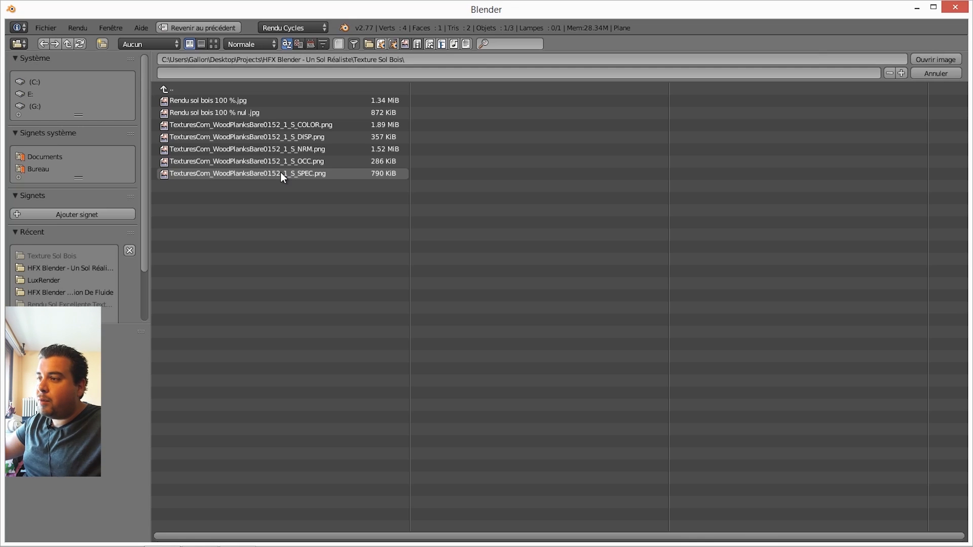
{"action": "left_click", "coordinate": [310, 124]}
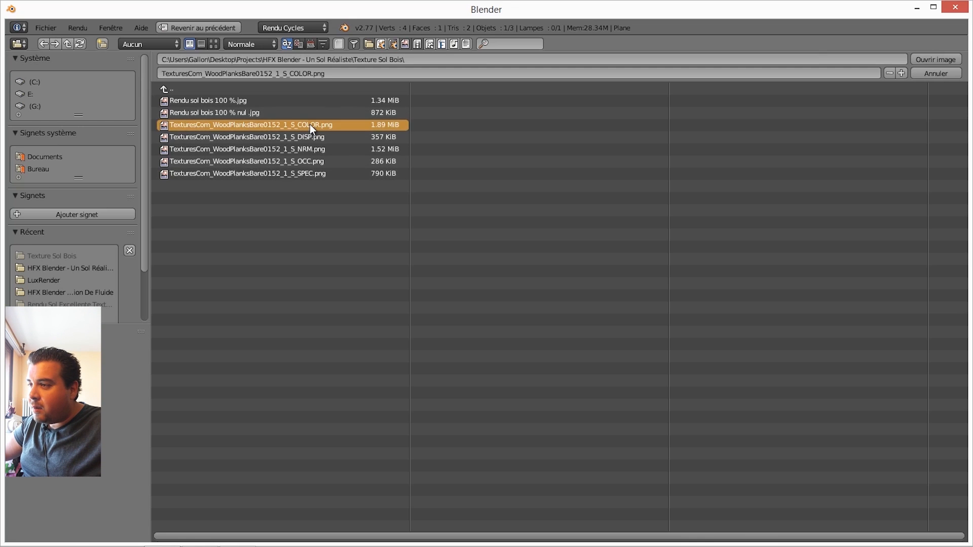
{"action": "left_click", "coordinate": [937, 61]}
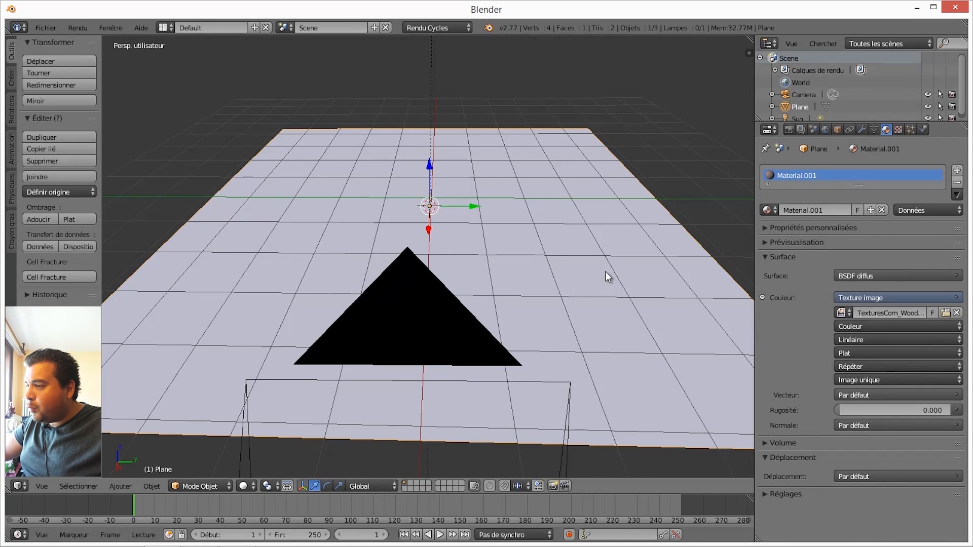
- Check the textured plane in the camera view with rendered shading, then restore the solid perspective view
{"action": "middle_click_drag", "start_coordinate": [591, 248], "coordinate": [593, 243]}
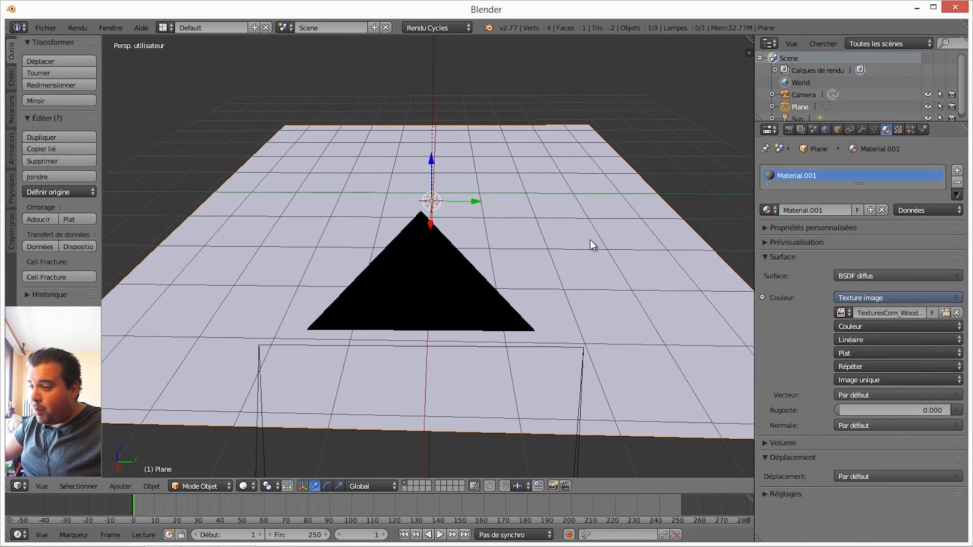
{"action": "key", "text": "KP_0"}
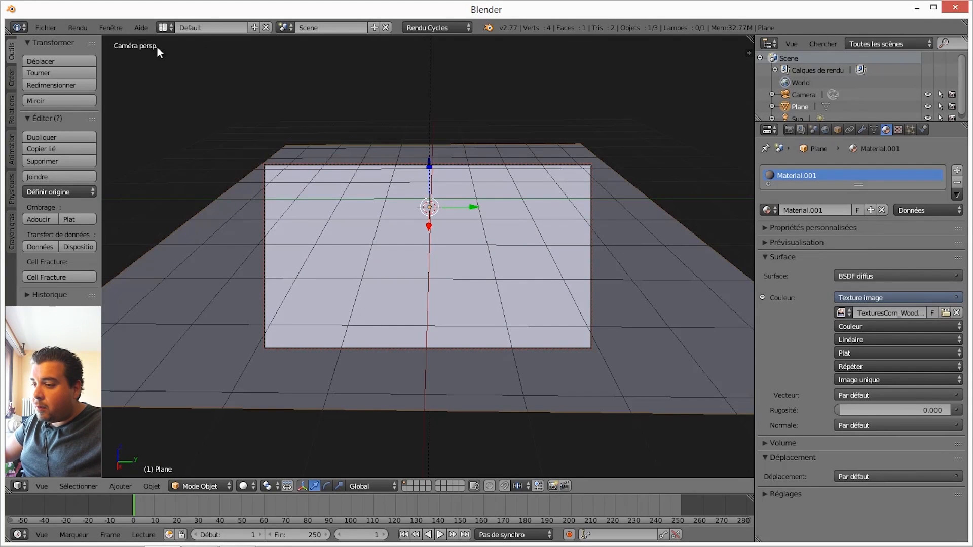
{"action": "left_click", "coordinate": [255, 486]}
{"action": "left_click", "coordinate": [281, 406]}
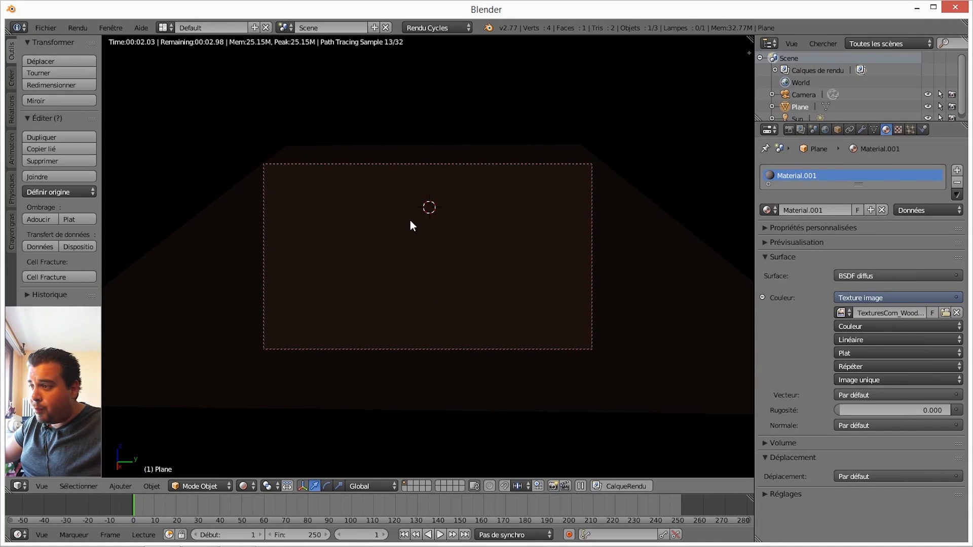
{"action": "key", "text": "shift+z"}
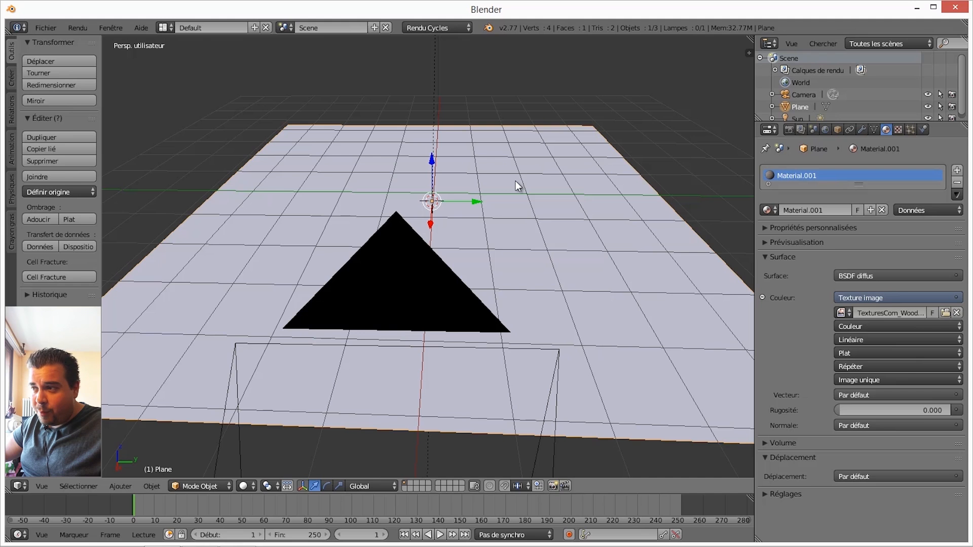
- Switch the plane to Edit Mode and unwrap its mesh with the Déplier UV mapping option
{"action": "key", "text": "Tab"}
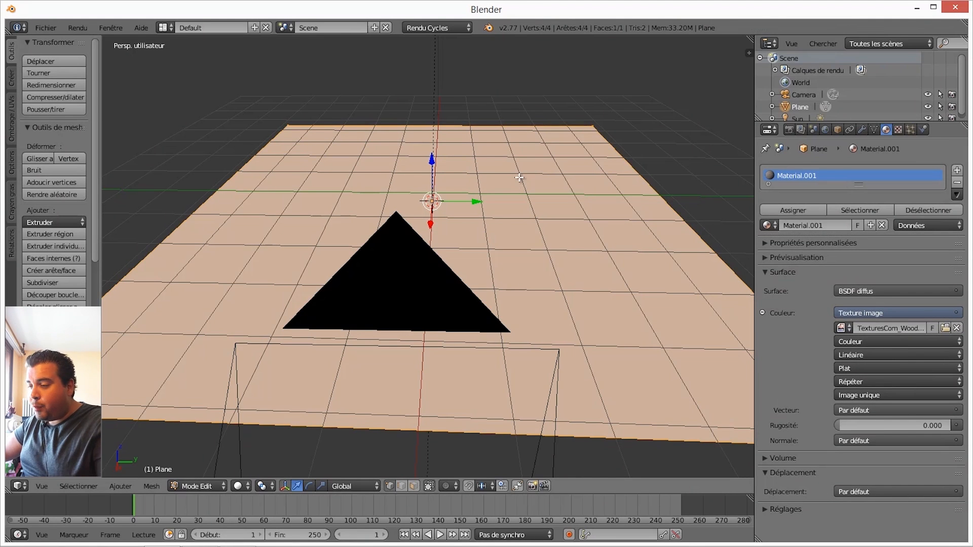
{"action": "key", "text": "u"}
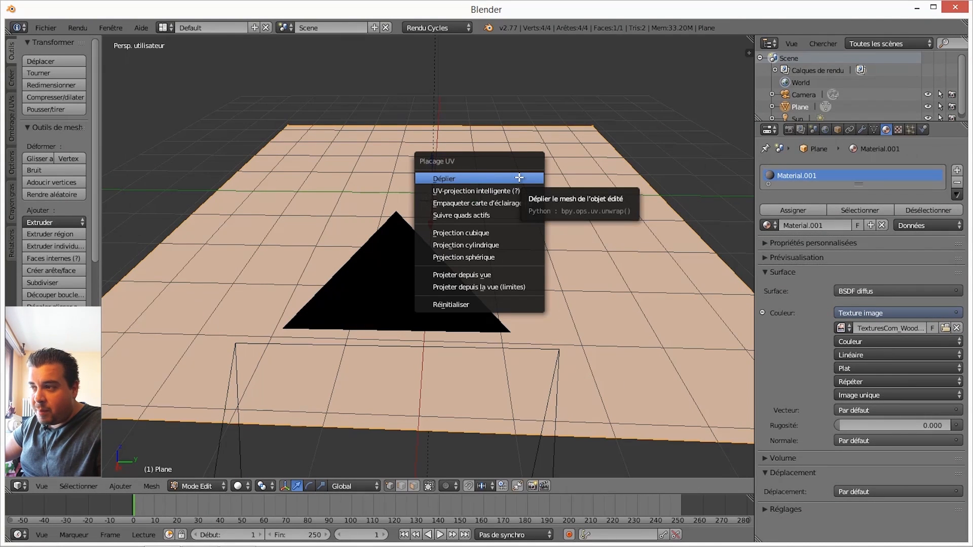
{"action": "left_click", "coordinate": [466, 178]}
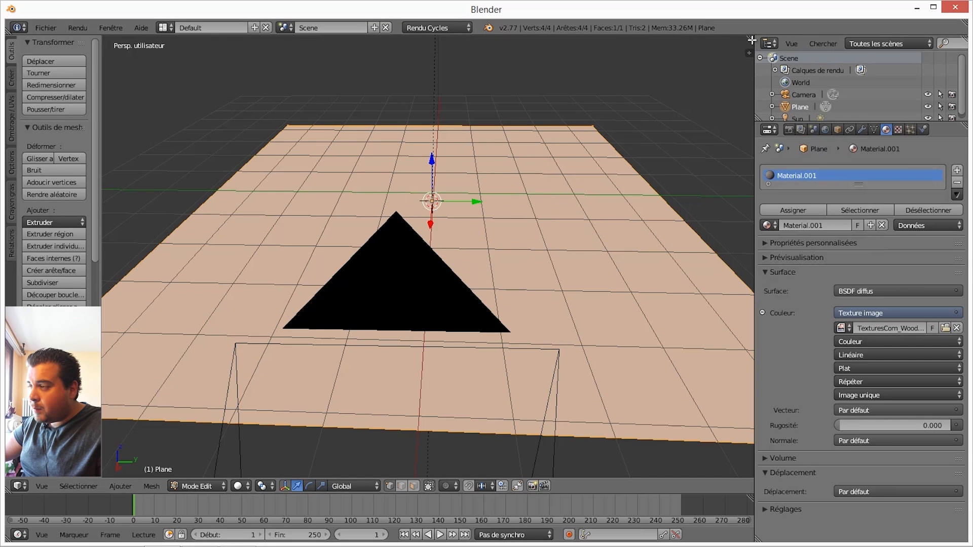
- Split the 3D view into two side-by-side areas and turn the new one into a UV/Image editor
{"action": "left_click_drag", "start_coordinate": [750, 41], "coordinate": [400, 147]}
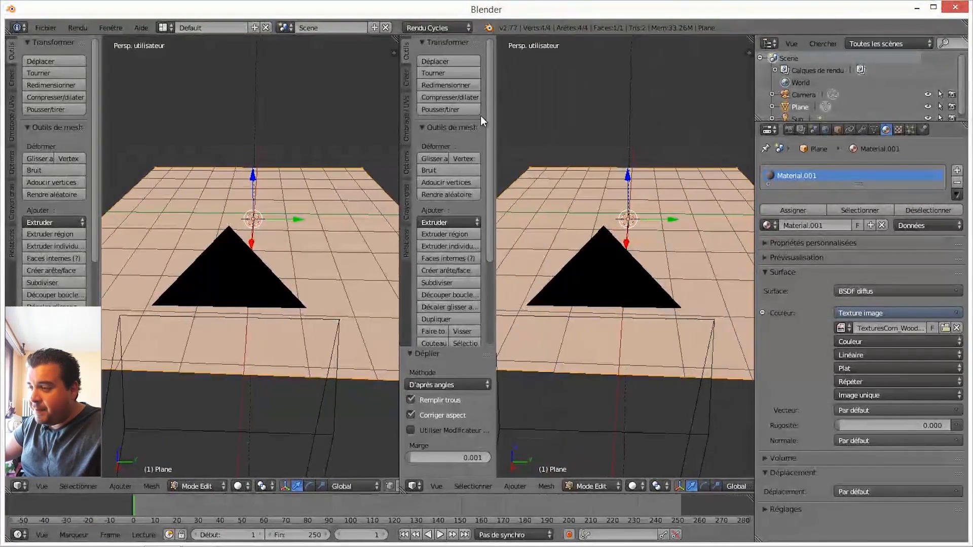
{"action": "left_click", "coordinate": [414, 486]}
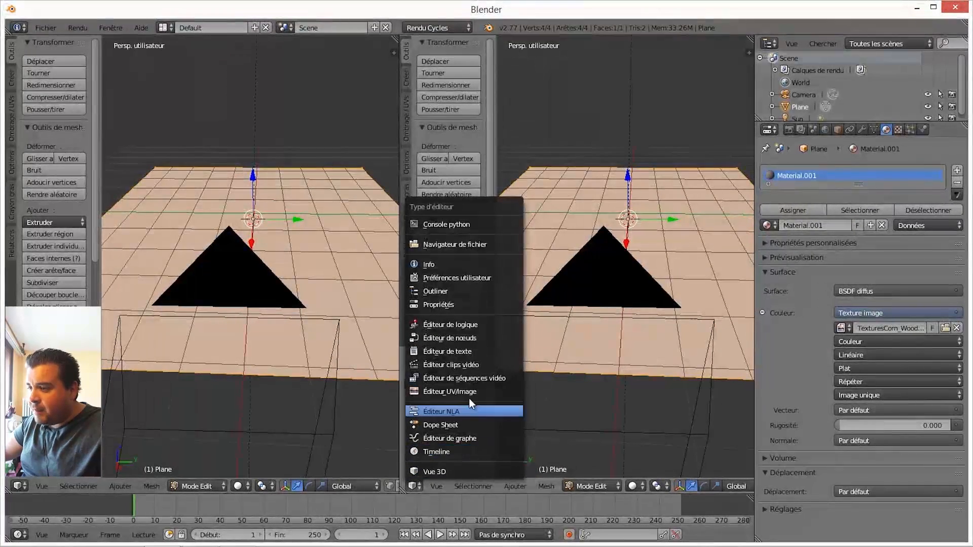
{"action": "left_click", "coordinate": [470, 394]}
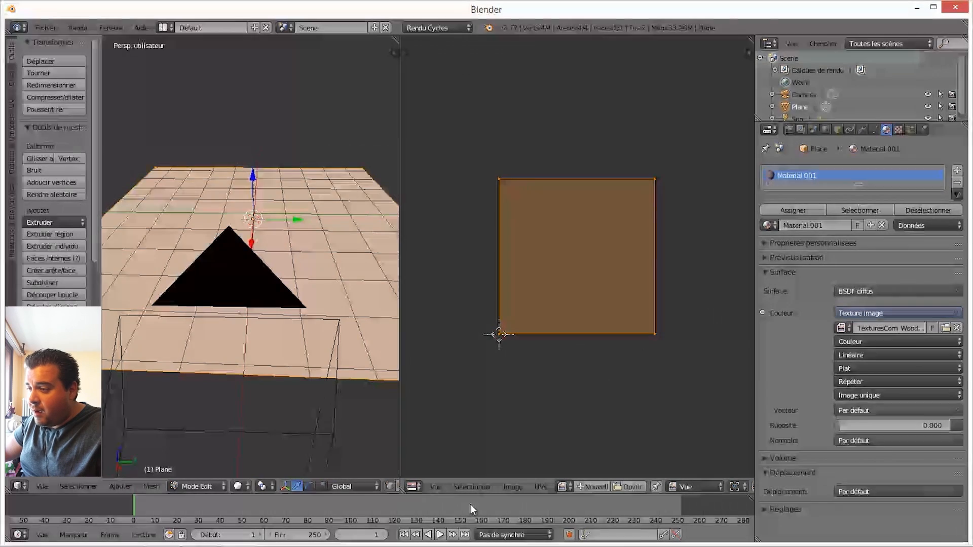
- Display the wood planks COLOR image behind the plane's unwrapped face in the UV/Image editor
{"action": "left_click", "coordinate": [570, 488]}
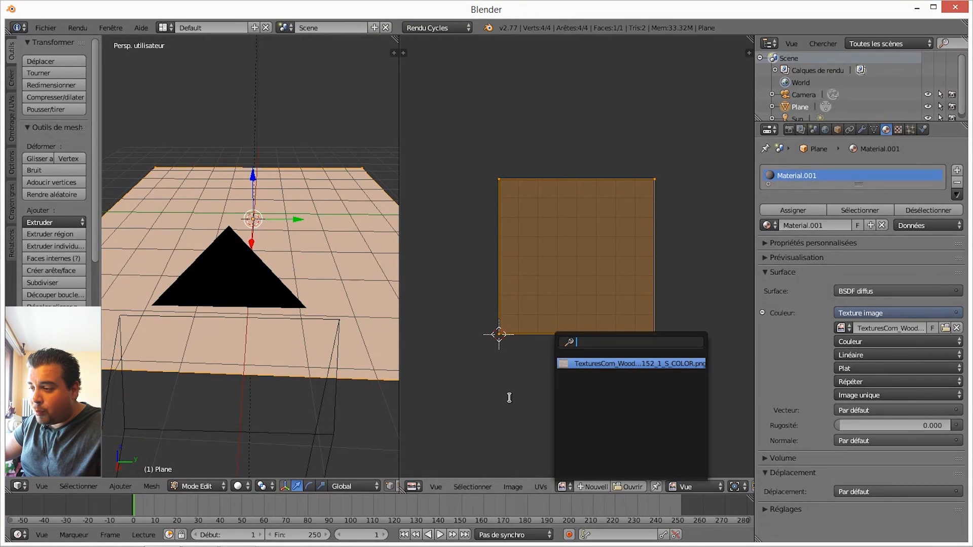
{"action": "left_click", "coordinate": [567, 488]}
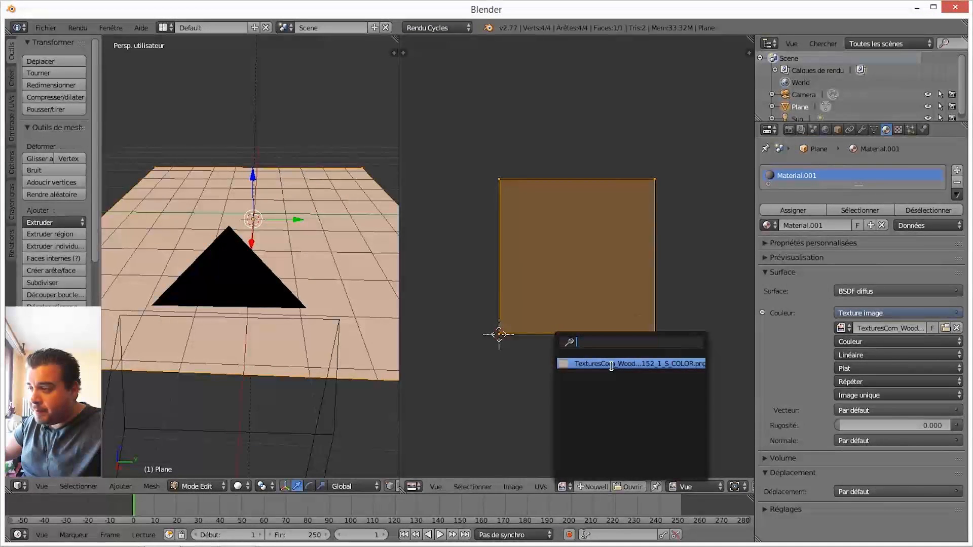
{"action": "left_click", "coordinate": [611, 366]}
{"action": "scroll", "coordinate": [591, 313], "scroll_direction": "down", "scroll_amount": 2}
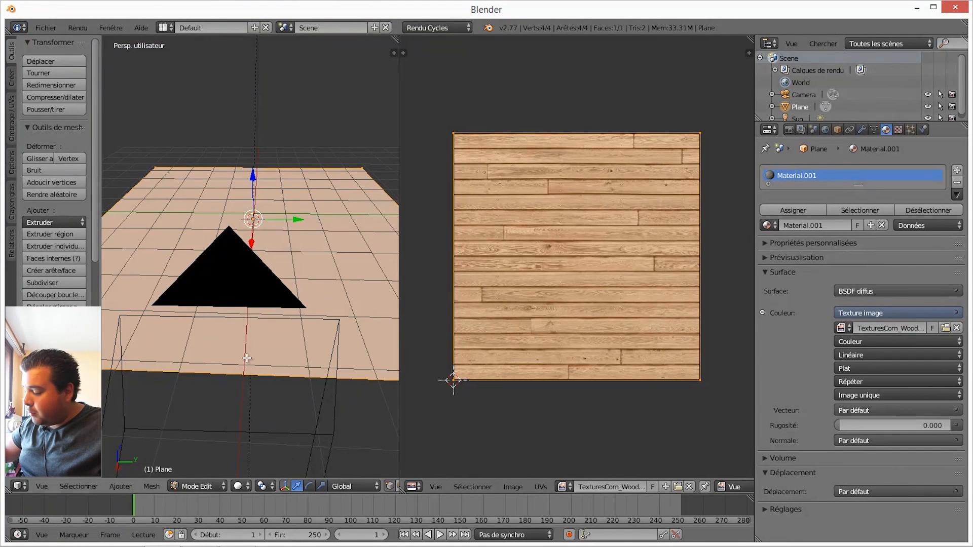
- Show the 3D view through the camera with rendered shading to check the wood texture on the plane
{"action": "key", "text": "KP_0"}
{"action": "left_click", "coordinate": [239, 486]}
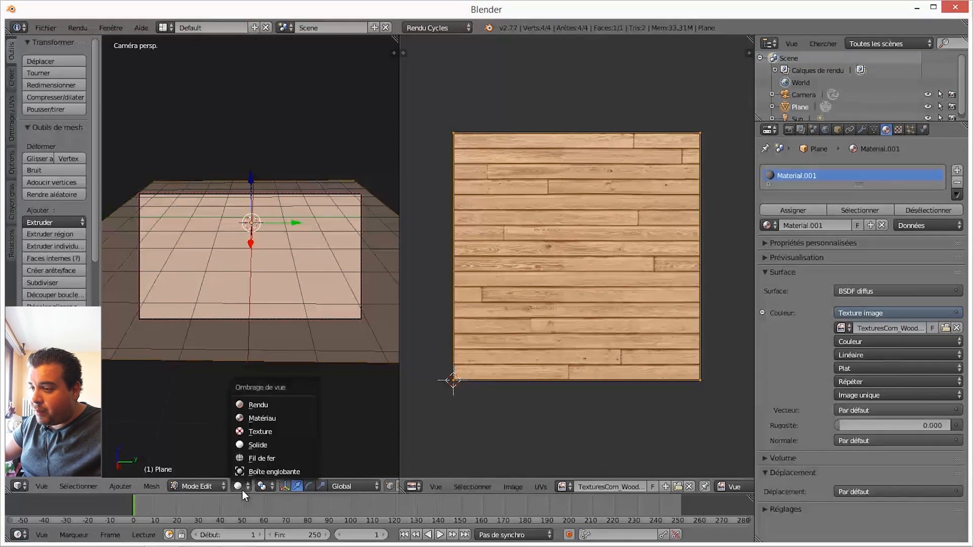
{"action": "left_click", "coordinate": [277, 403]}
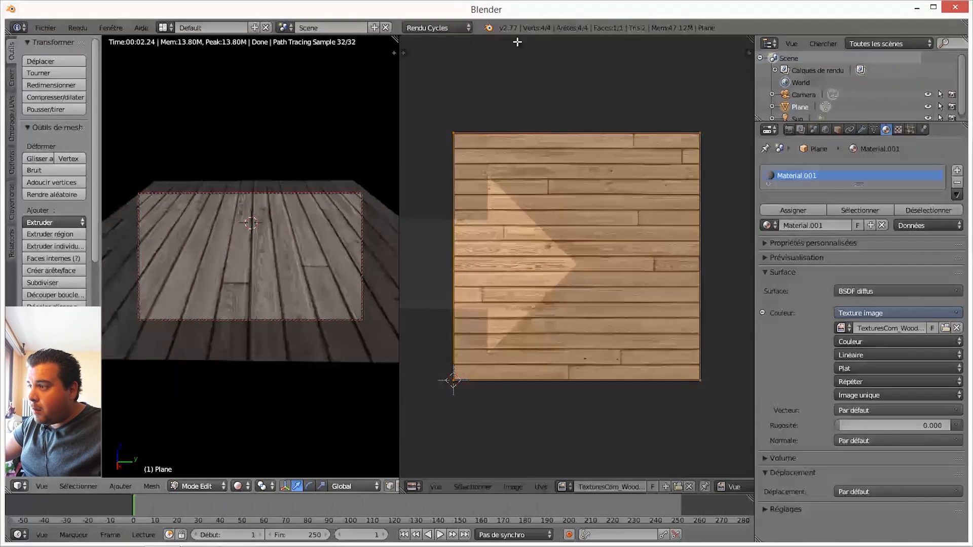
- Merge the UV/Image editor area back into the 3D view and show the plane outside the camera view with Solide shading
{"action": "left_click_drag", "start_coordinate": [517, 43], "coordinate": [518, 43]}
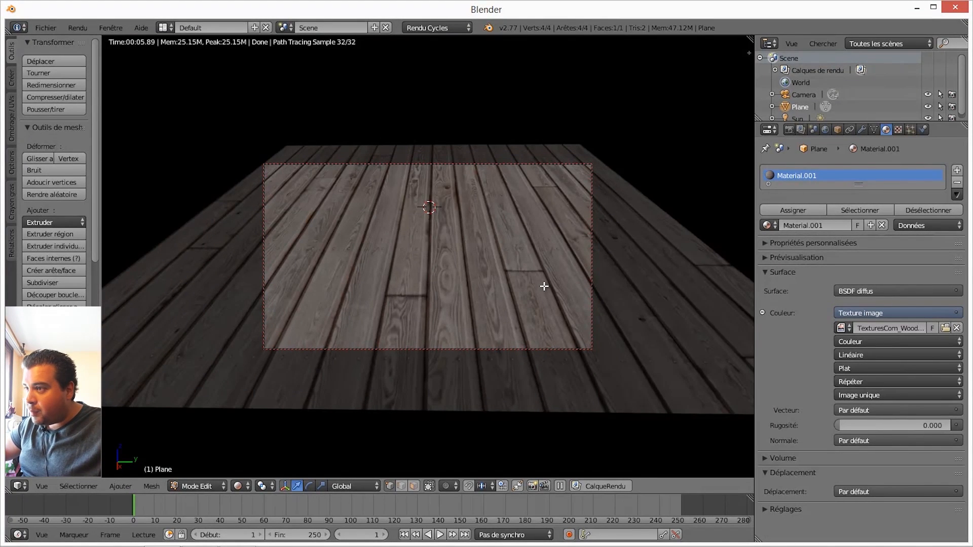
{"action": "key", "text": "KP_0"}
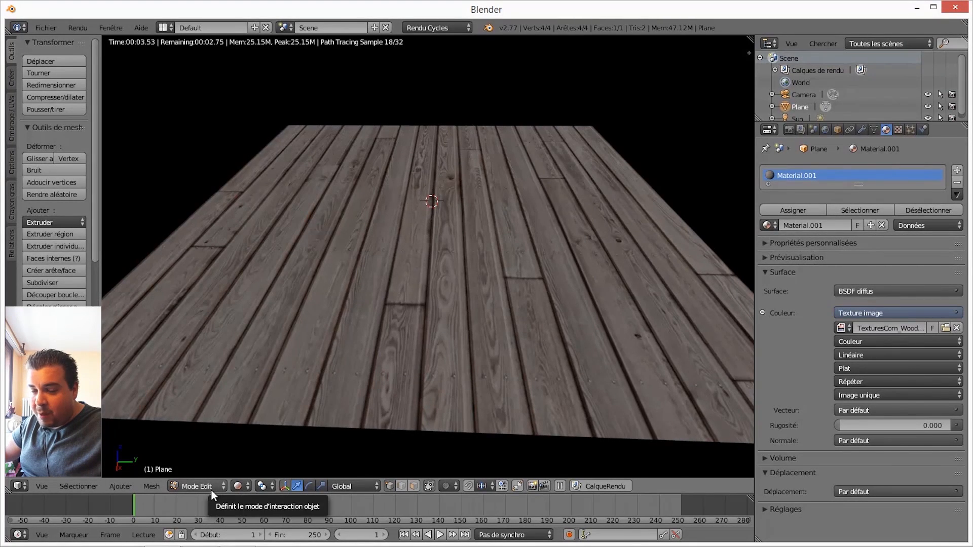
{"action": "left_click", "coordinate": [239, 486]}
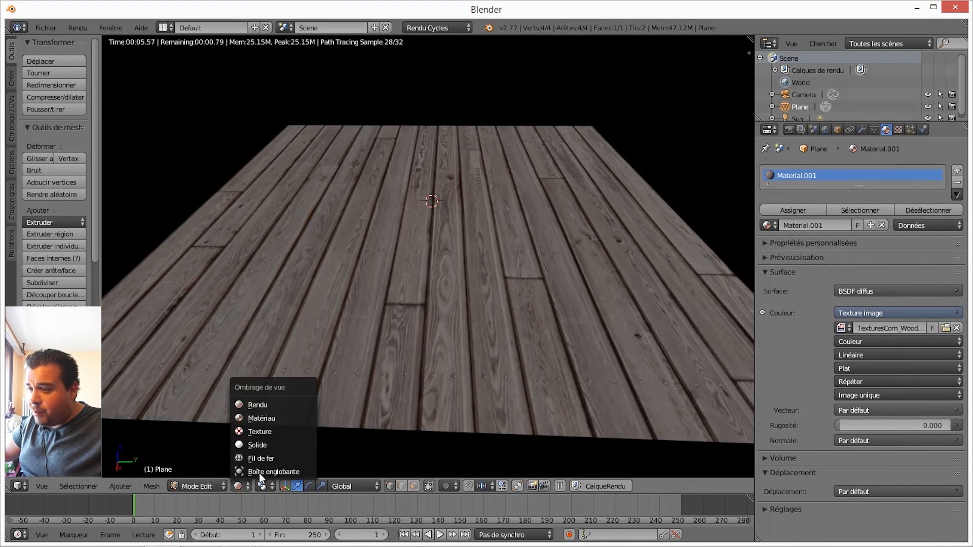
{"action": "left_click", "coordinate": [264, 445]}
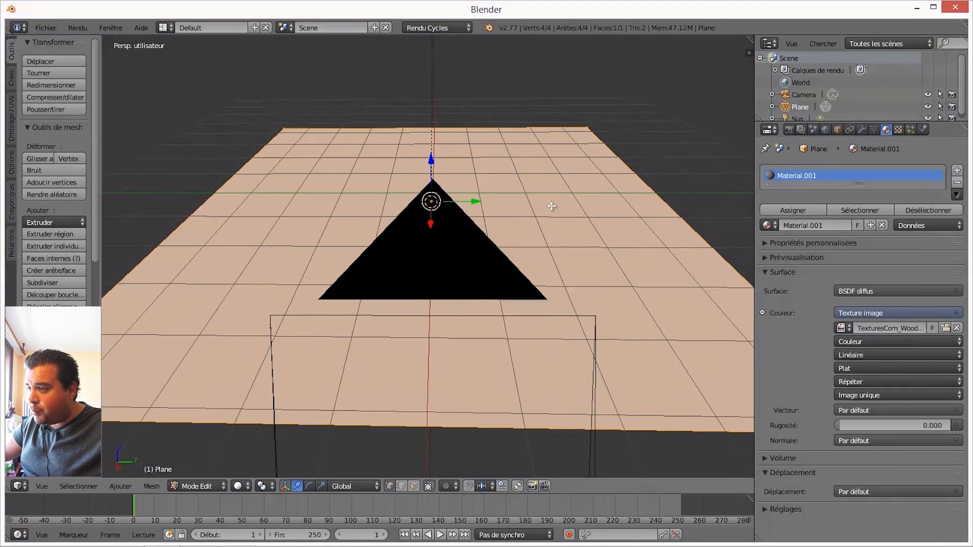
{"action": "middle_click_drag", "start_coordinate": [552, 205], "coordinate": [549, 200]}
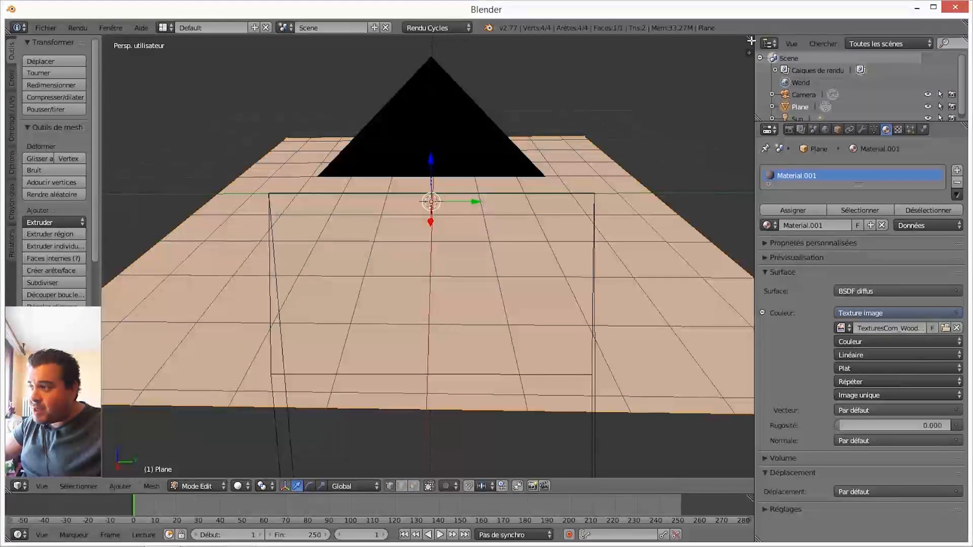
- Split the 3D view into two stacked areas and turn the upper one into a node editor showing the Material.001 shader nodes
{"action": "left_click_drag", "start_coordinate": [751, 40], "coordinate": [746, 285]}
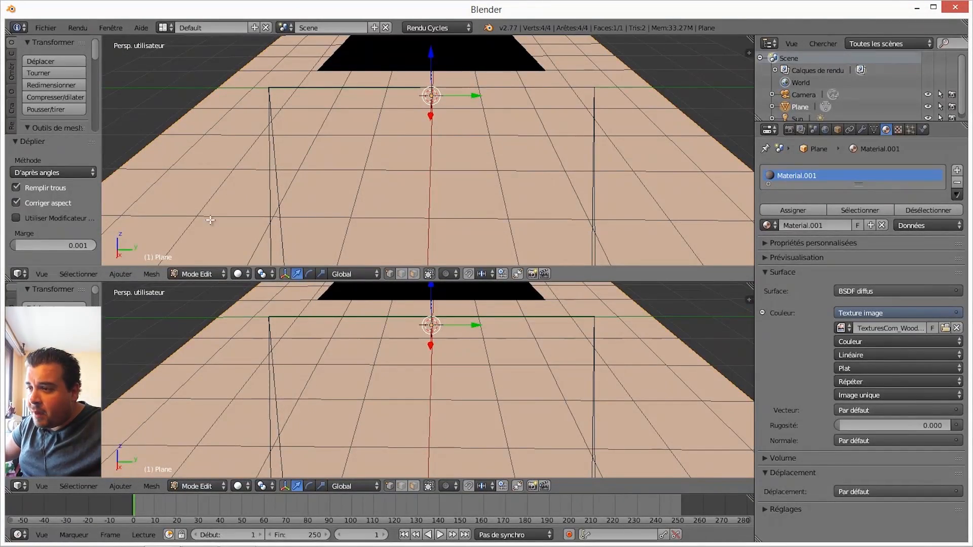
{"action": "left_click", "coordinate": [21, 274]}
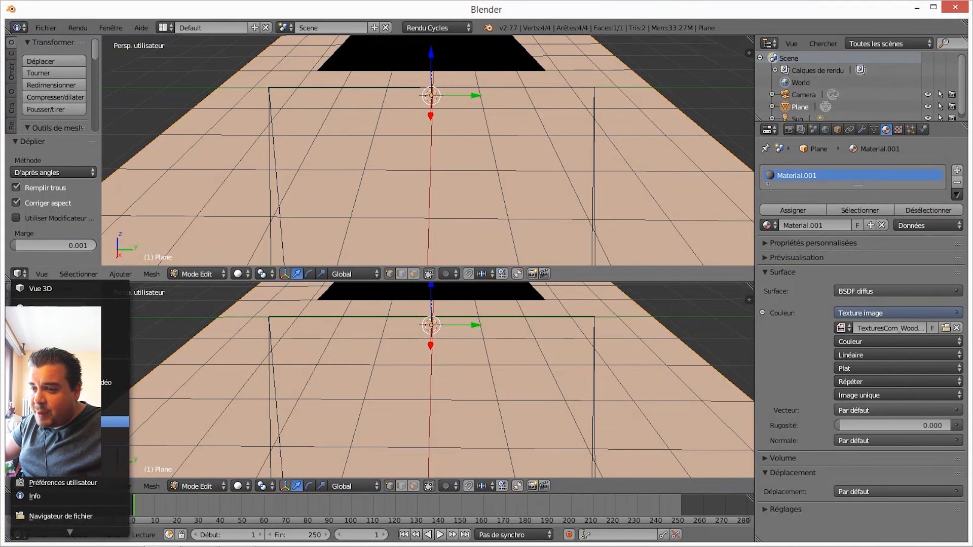
{"action": "left_click", "coordinate": [61, 423]}
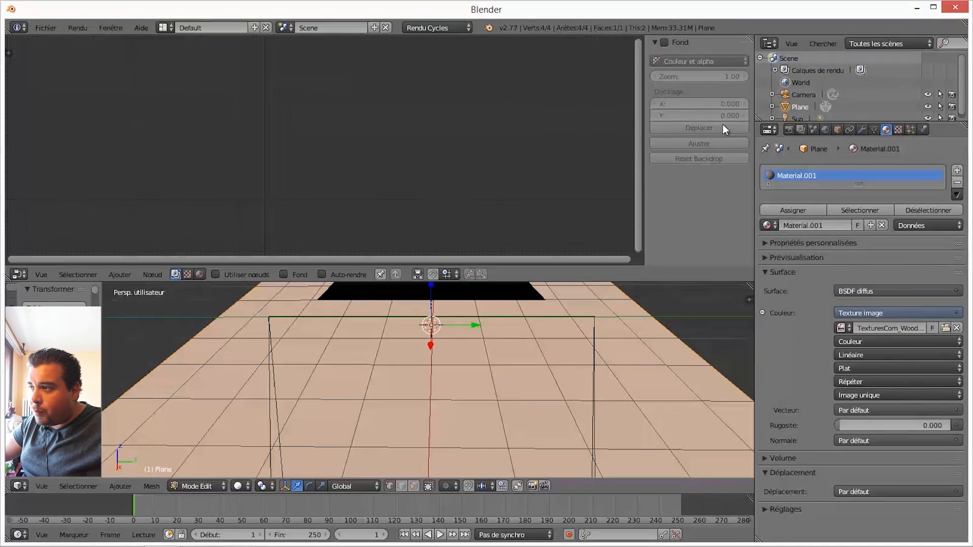
{"action": "left_click", "coordinate": [200, 274]}
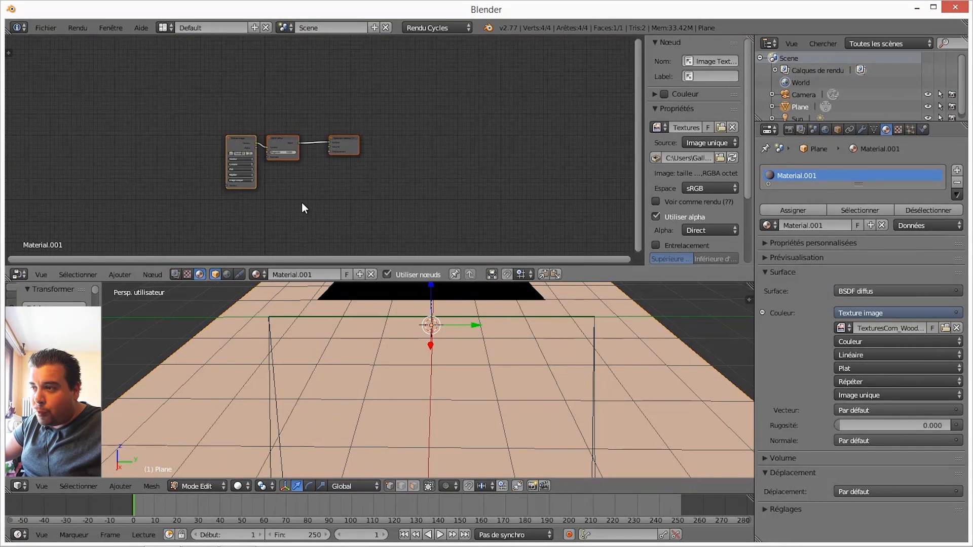
{"action": "mouse_move", "coordinate": [302, 207]}
{"action": "middle_mouse_down"}
{"action": "mouse_move", "coordinate": [375, 173]}
{"action": "mouse_move", "coordinate": [417, 180]}
{"action": "mouse_move", "coordinate": [341, 185]}
{"action": "mouse_move", "coordinate": [370, 194]}
{"action": "middle_mouse_up"}
{"action": "scroll", "coordinate": [376, 175], "scroll_direction": "up", "scroll_amount": 2}
{"action": "scroll", "coordinate": [409, 182], "scroll_direction": "up", "scroll_amount": 3}
{"action": "scroll", "coordinate": [343, 185], "scroll_direction": "up", "scroll_amount": 3}
- Switch the plane to Mode Objet and display the lower 3D view with Rendu shading
{"action": "left_click", "coordinate": [198, 487]}
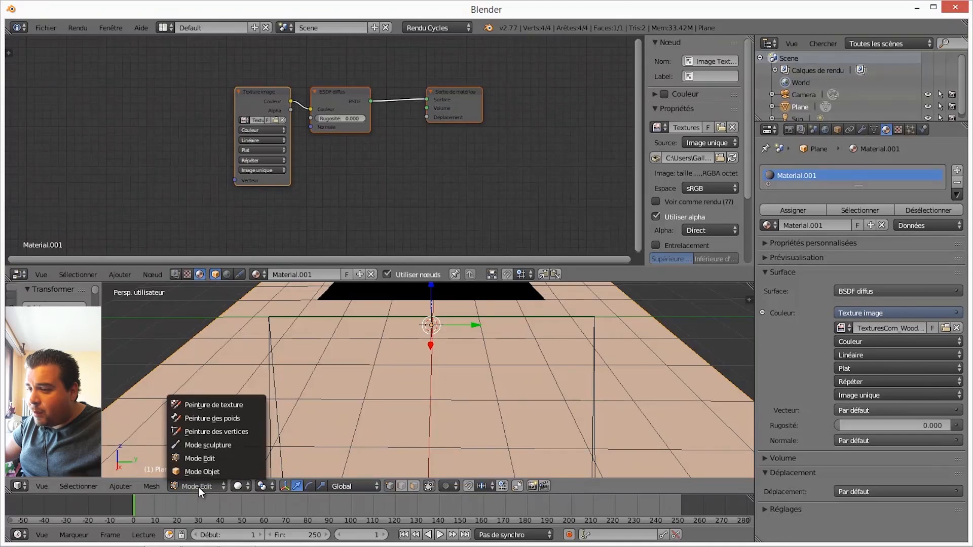
{"action": "left_click", "coordinate": [214, 471]}
{"action": "left_click", "coordinate": [245, 486]}
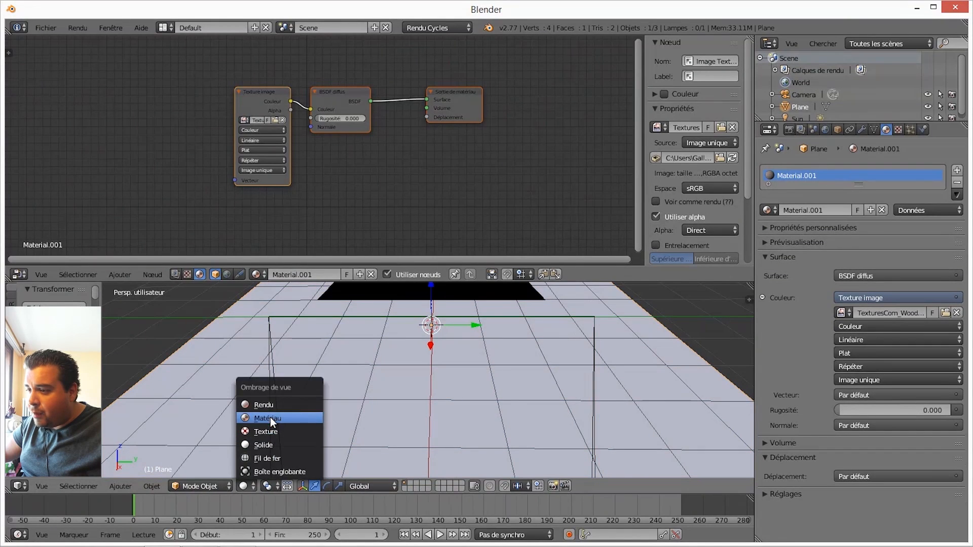
{"action": "left_click", "coordinate": [276, 404]}
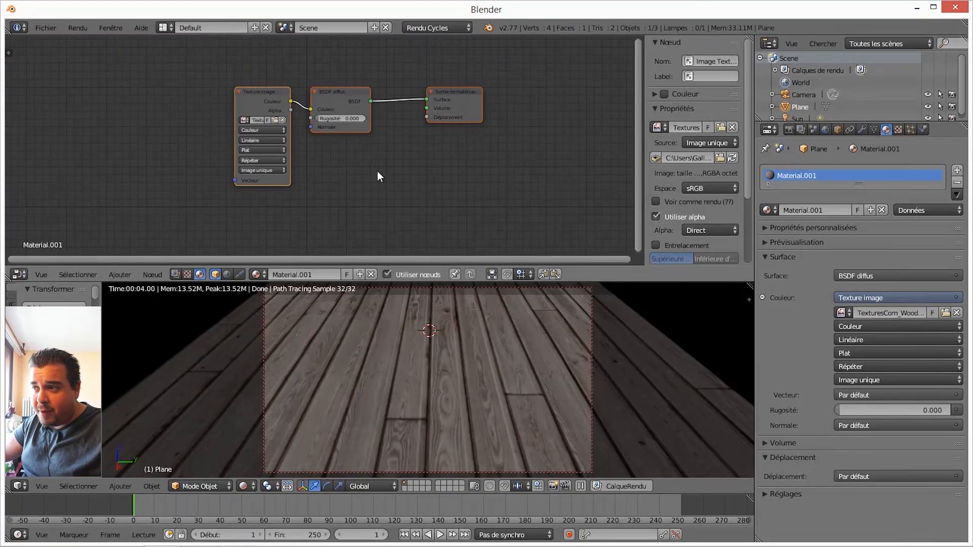
- Maximize the node editor and spread the Texture image, BSDF diffus and material output nodes apart
{"action": "key", "text": "ctrl+space"}
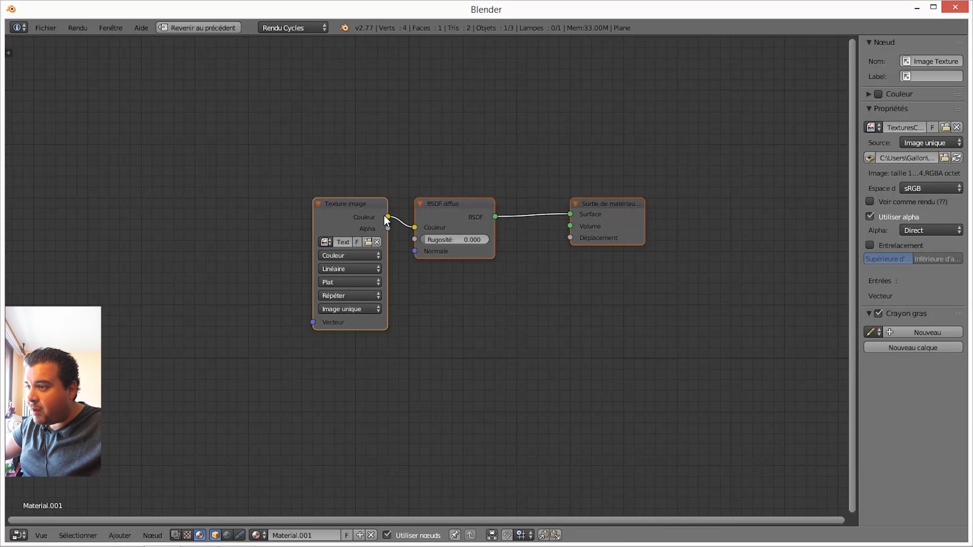
{"action": "left_click_drag", "start_coordinate": [357, 206], "coordinate": [226, 124]}
{"action": "left_click_drag", "start_coordinate": [460, 203], "coordinate": [424, 134]}
{"action": "left_click_drag", "start_coordinate": [627, 213], "coordinate": [609, 149]}
- Add a second Texture image node and place it below the existing one
{"action": "key", "text": "shift+a"}
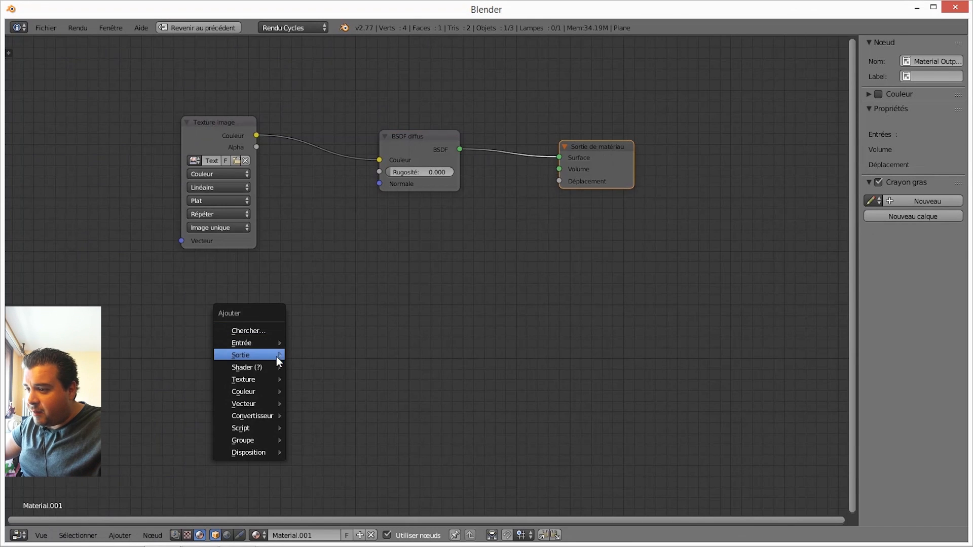
{"action": "mouse_move", "coordinate": [272, 380]}
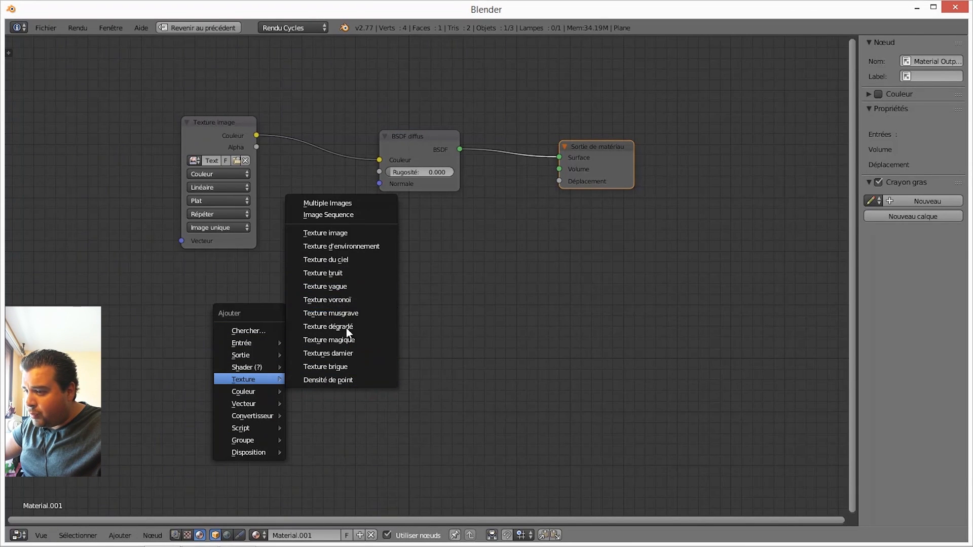
{"action": "left_click", "coordinate": [326, 233]}
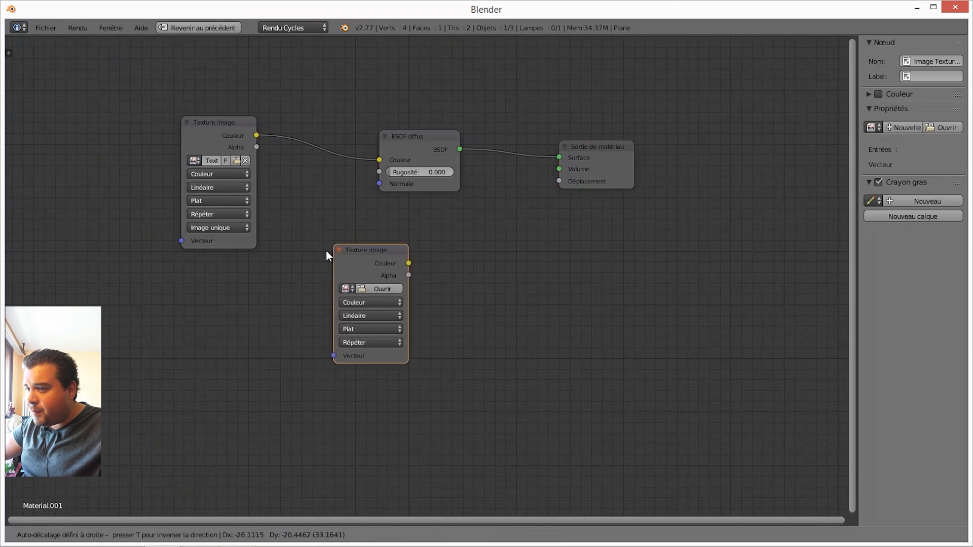
{"action": "left_click", "coordinate": [189, 292]}
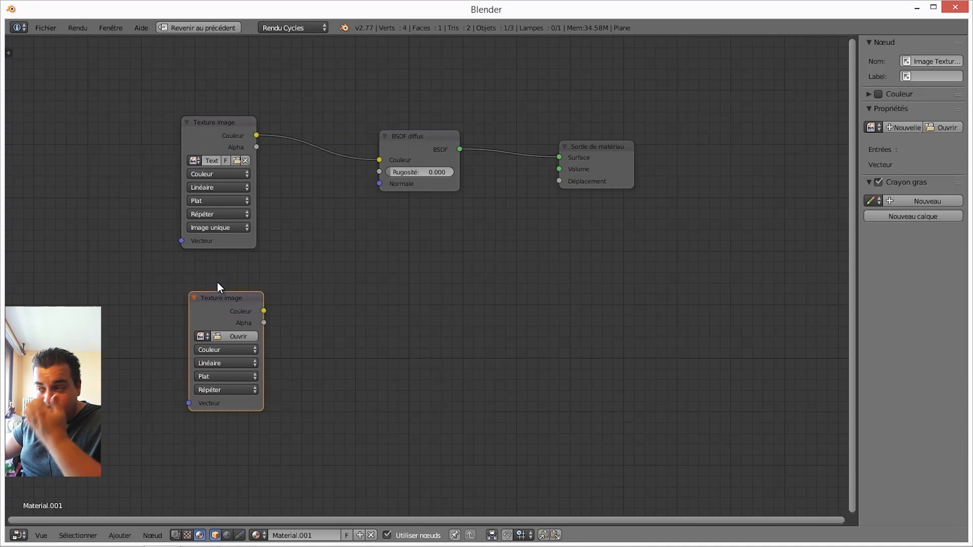
- Load TexturesCom_WoodPlanksBare0152_1_S_NRM.png from the Texture Sol Bois folder into the new Texture image node
{"action": "left_click", "coordinate": [232, 338]}
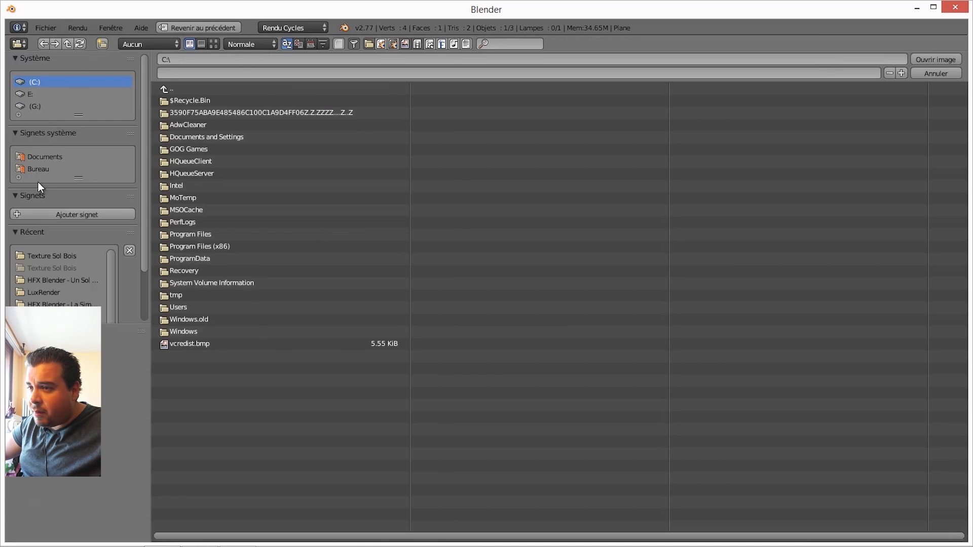
{"action": "left_click", "coordinate": [60, 280]}
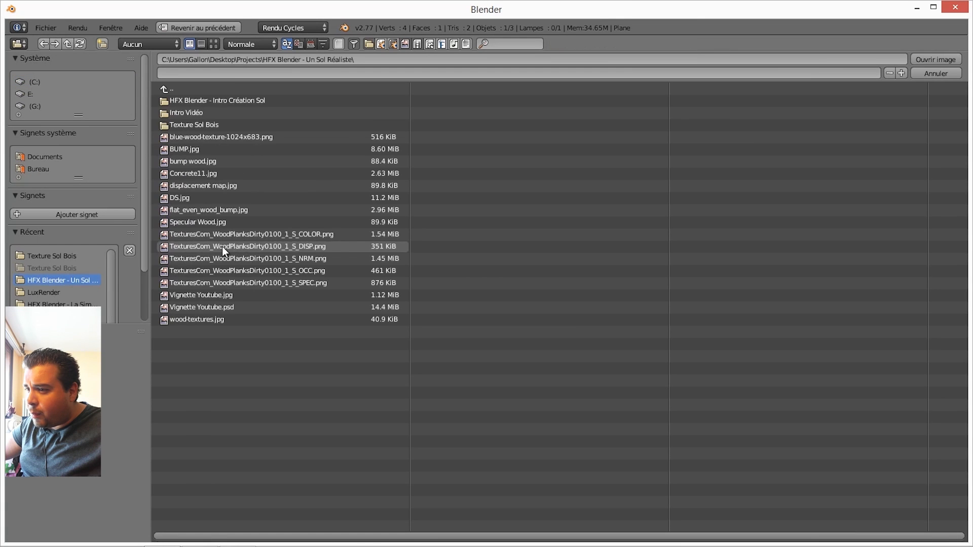
{"action": "left_click", "coordinate": [187, 124]}
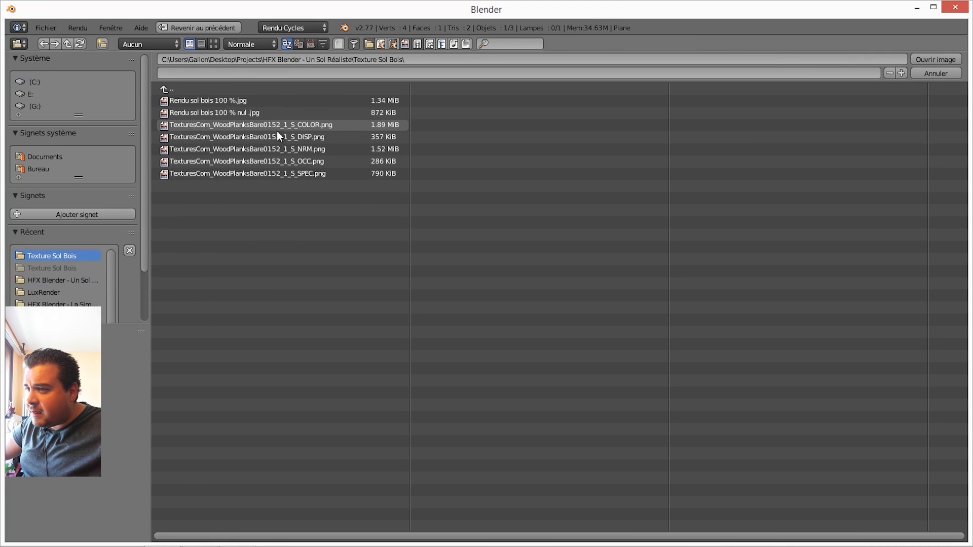
{"action": "double_click", "coordinate": [304, 151]}
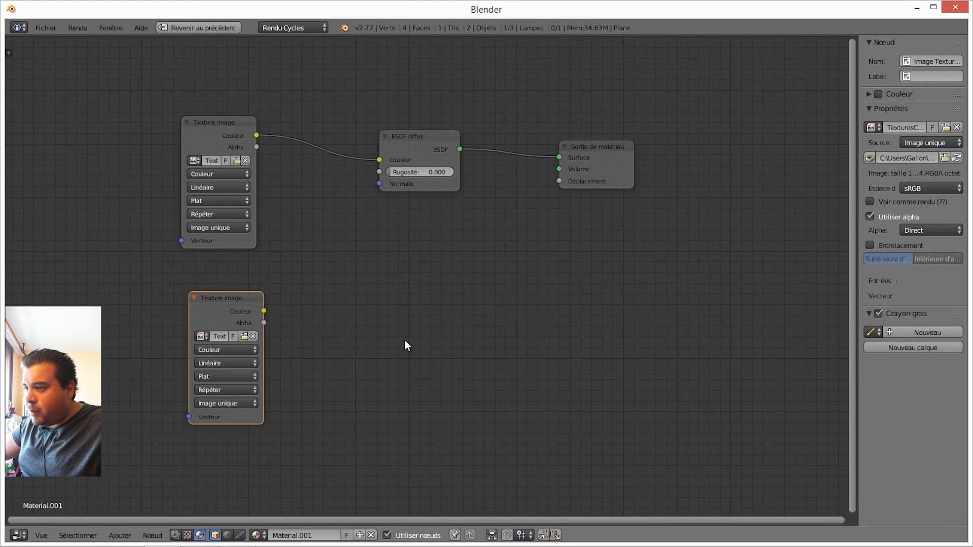
- Add a Carte de normale vector node beside the NRM Texture image node
{"action": "key", "text": "shift+a"}
{"action": "mouse_move", "coordinate": [375, 366]}
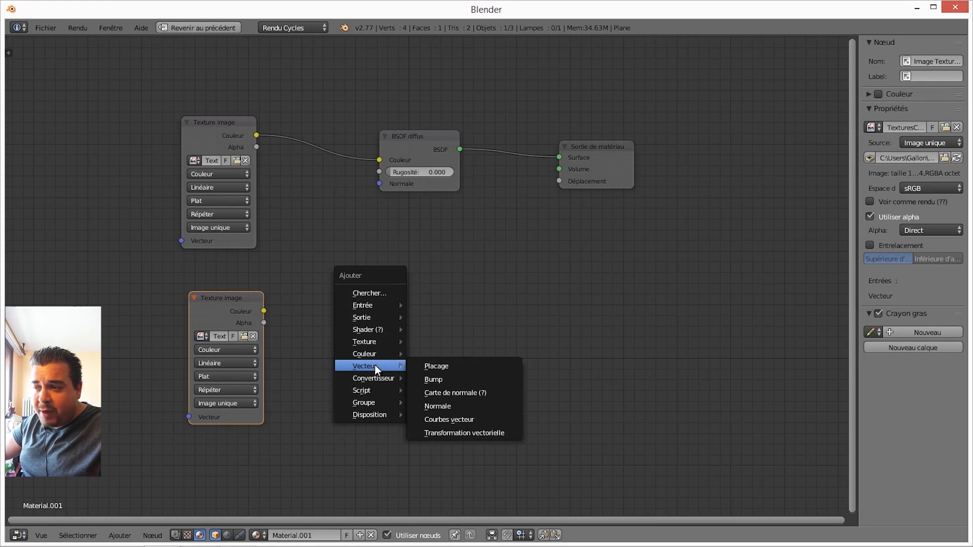
{"action": "left_click", "coordinate": [464, 393]}
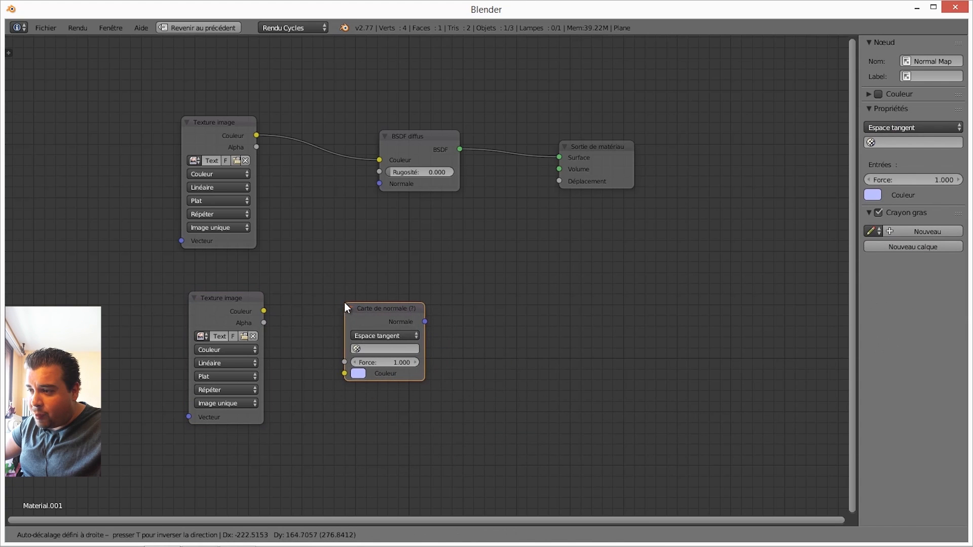
{"action": "left_click", "coordinate": [345, 303]}
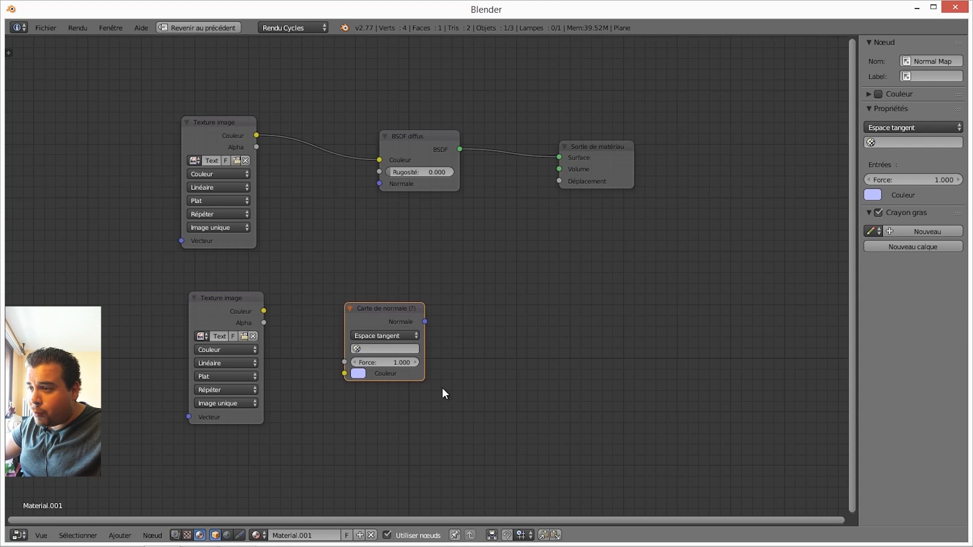
- Link the NRM texture's Couleur to the Carte de normale's Couleur, and its Normale output to the material output's Déplacement
{"action": "left_click_drag", "start_coordinate": [263, 311], "coordinate": [298, 327]}
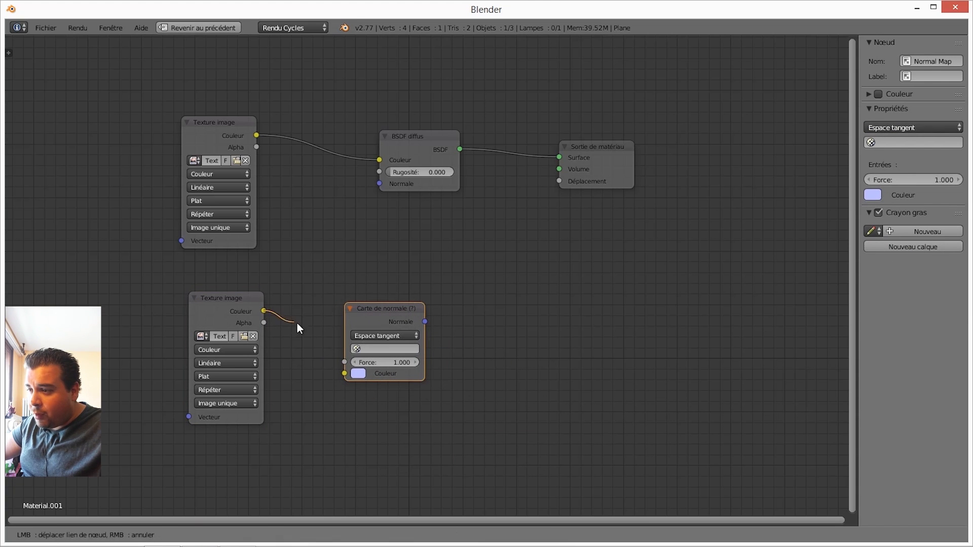
{"action": "left_click_drag", "start_coordinate": [336, 359], "coordinate": [344, 373]}
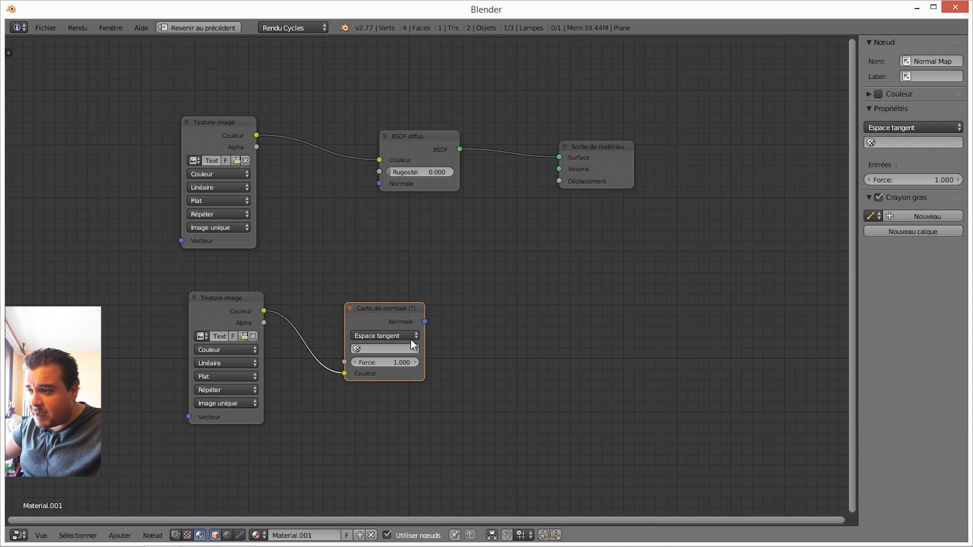
{"action": "left_click_drag", "start_coordinate": [424, 324], "coordinate": [562, 185]}
{"action": "left_click_drag", "start_coordinate": [552, 186], "coordinate": [563, 181]}
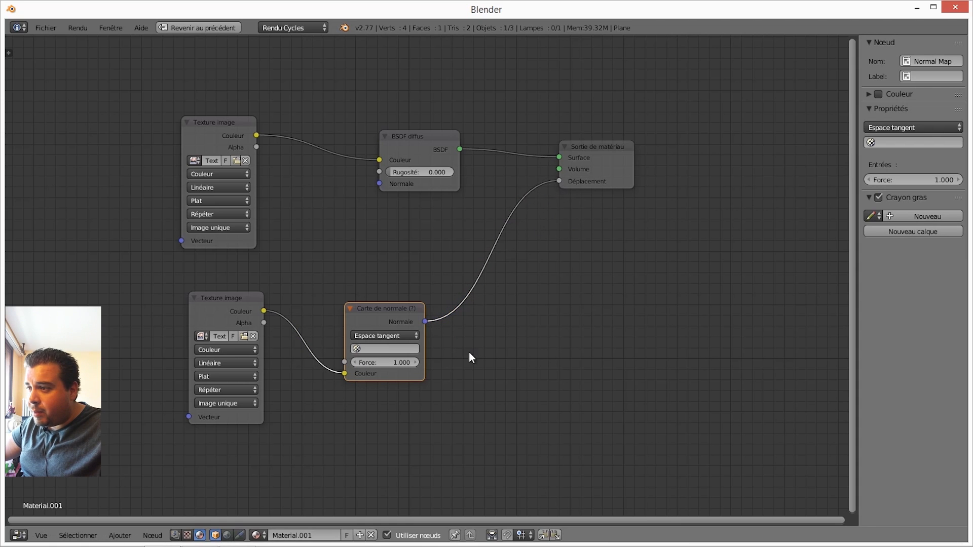
{"action": "left_click_drag", "start_coordinate": [406, 312], "coordinate": [412, 310]}
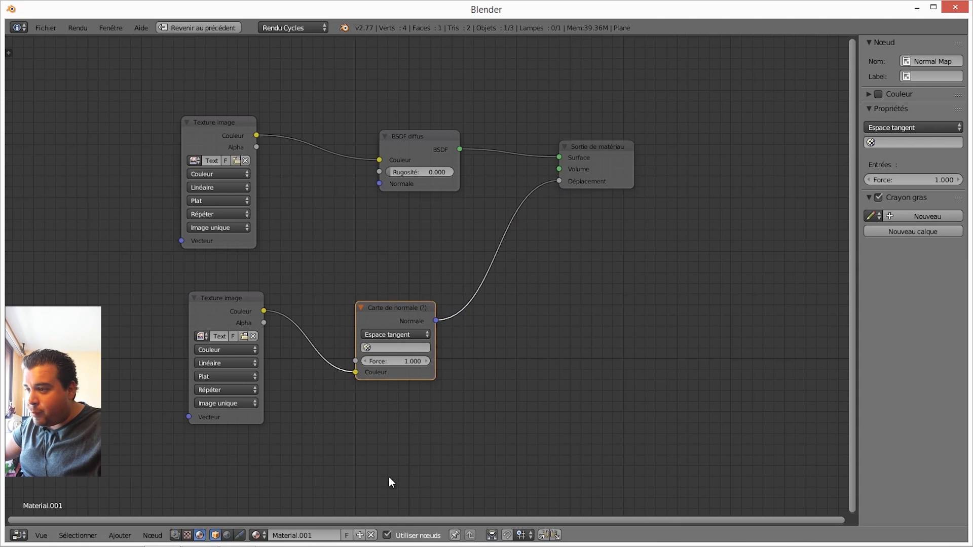
- Restore the split layout and compare the rendered floor with the Carte de normale link to Déplacement removed and reconnected
{"action": "key", "text": "ctrl+Up"}
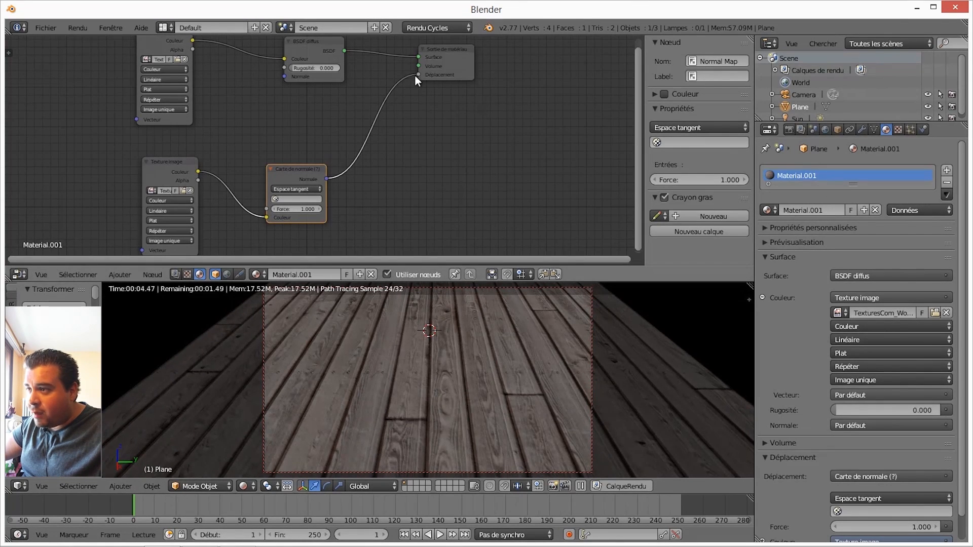
{"action": "left_click_drag", "start_coordinate": [415, 75], "coordinate": [397, 122]}
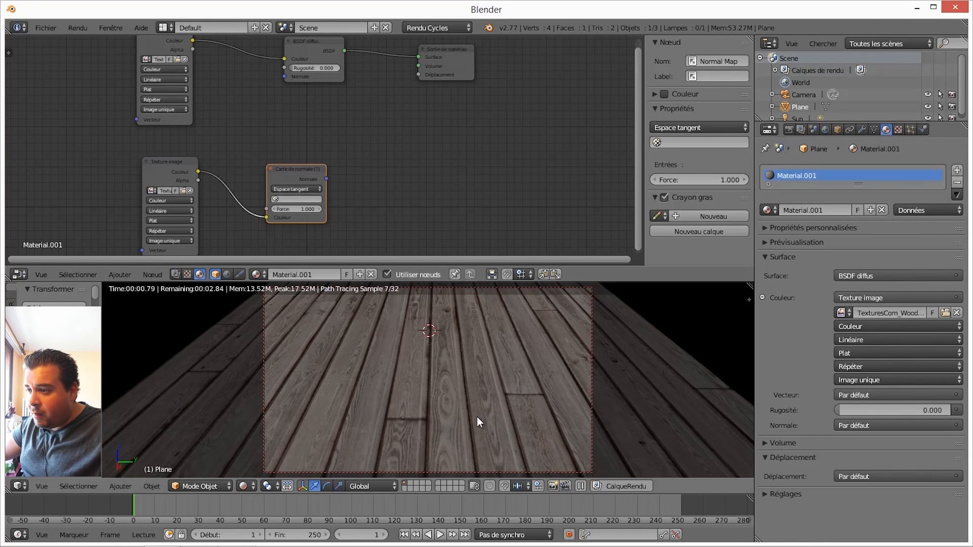
{"action": "left_click_drag", "start_coordinate": [326, 178], "coordinate": [420, 75]}
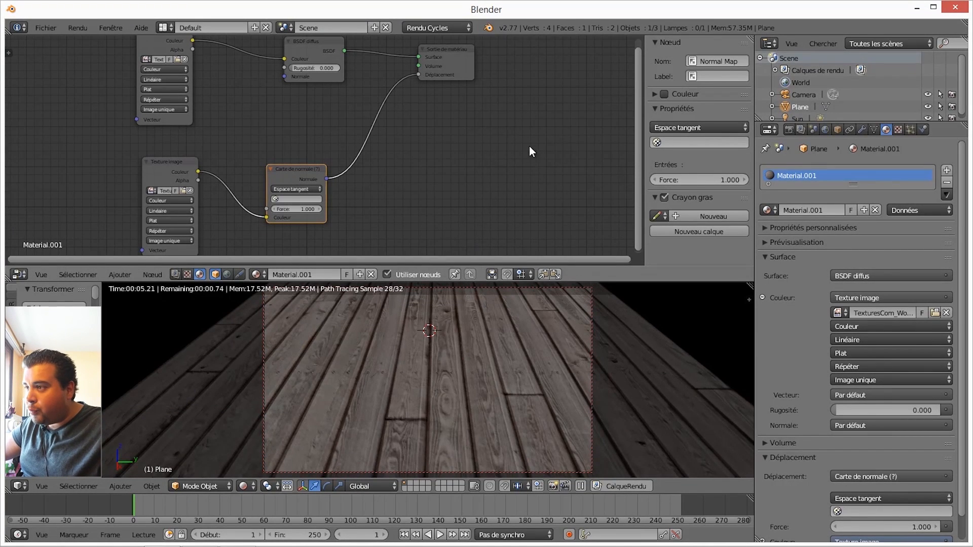
- Rearrange the Texture image nodes in the maximized node editor to free space between them, and return to the split layout
{"action": "key", "text": "ctrl+Up"}
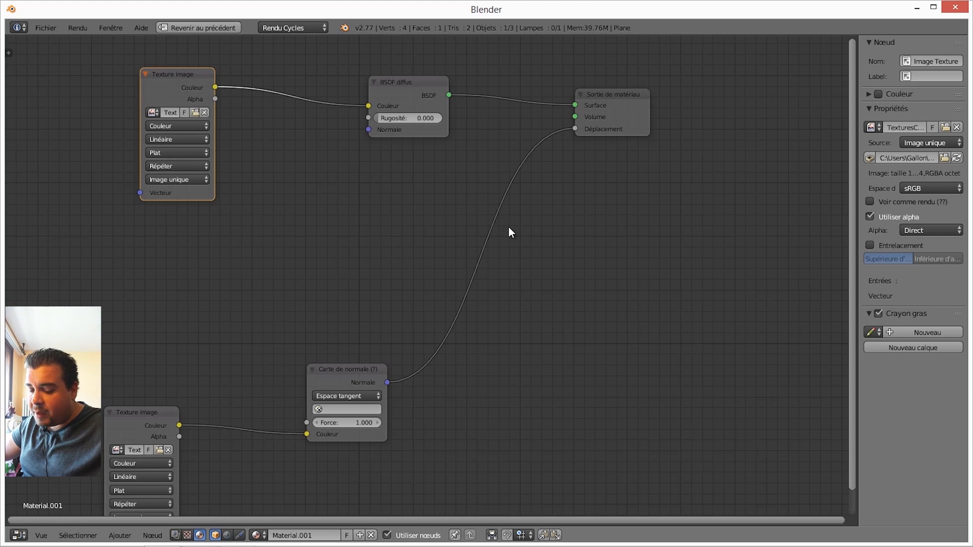
{"action": "middle_click_drag", "start_coordinate": [550, 264], "coordinate": [555, 250]}
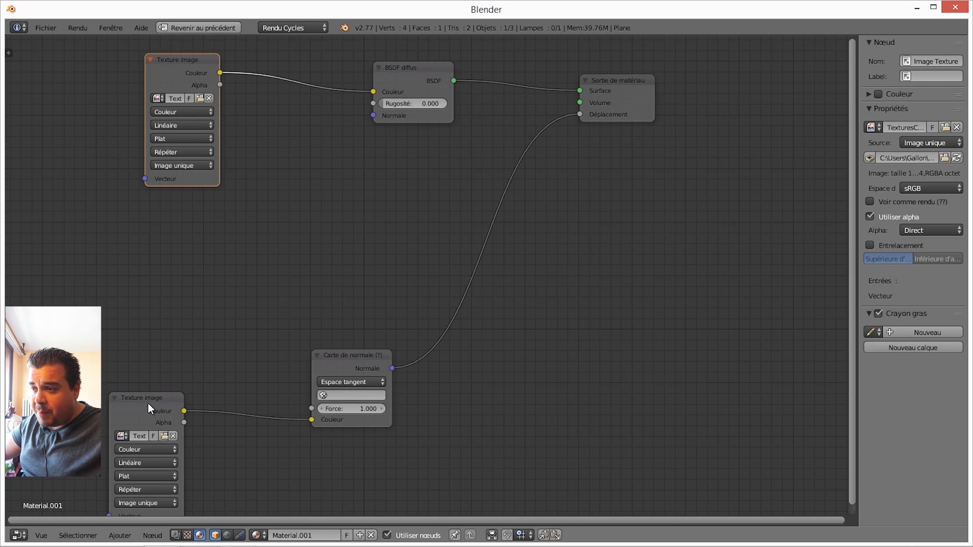
{"action": "mouse_move", "coordinate": [148, 403]}
{"action": "left_mouse_down"}
{"action": "mouse_move", "coordinate": [168, 377]}
{"action": "mouse_move", "coordinate": [152, 387]}
{"action": "left_mouse_up"}
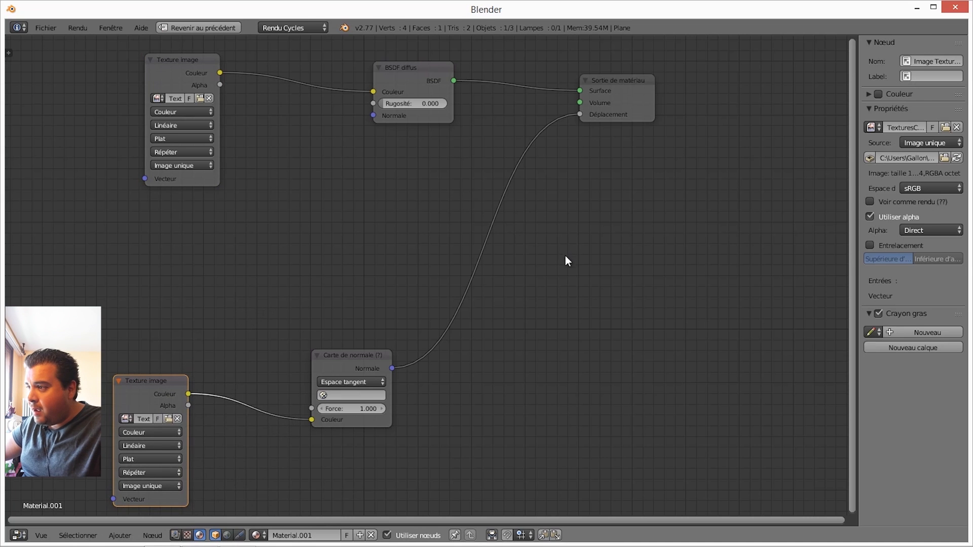
{"action": "key", "text": "ctrl+Up"}
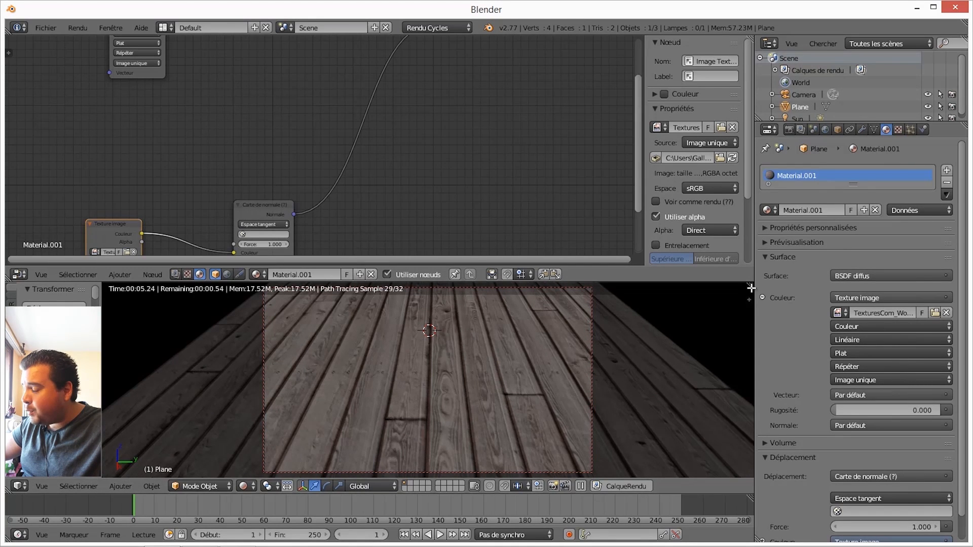
- Expand the 3D view over the node editor and leave the camera view
{"action": "left_click_drag", "start_coordinate": [747, 289], "coordinate": [750, 272]}
{"action": "left_click_drag", "start_coordinate": [748, 222], "coordinate": [748, 218]}
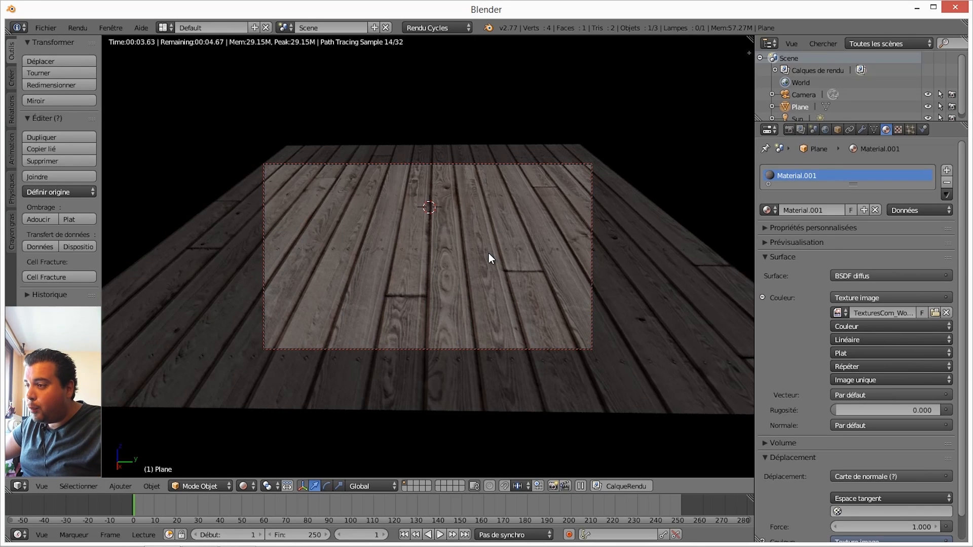
{"action": "key", "text": "ctrl+alt+b"}
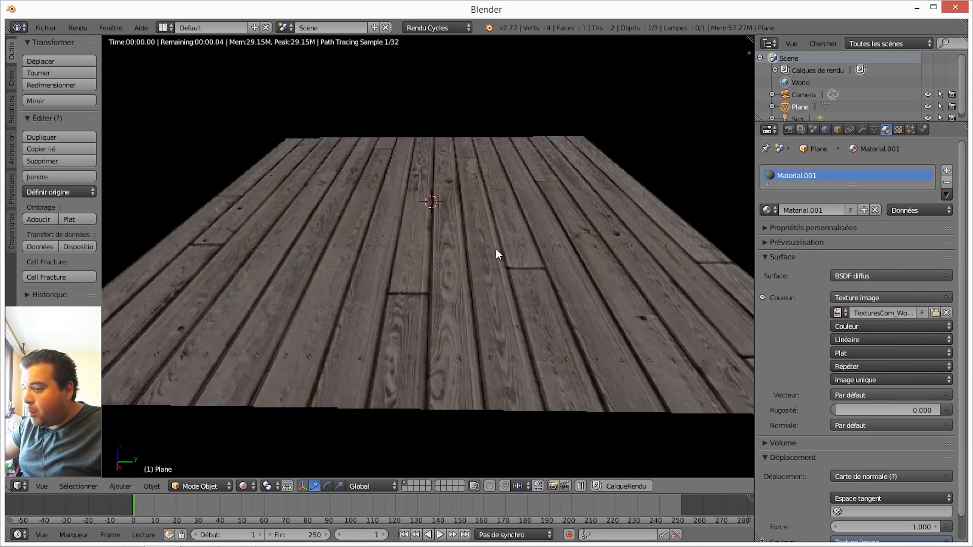
- Switch the 3D view to solid shading and view the whole plane from the top
{"action": "left_click", "coordinate": [227, 488]}
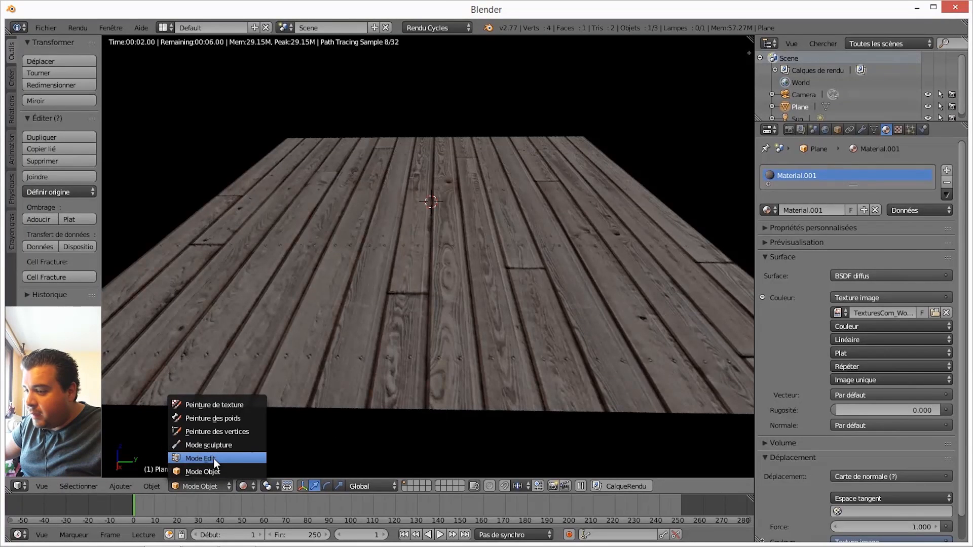
{"action": "left_click", "coordinate": [251, 484]}
{"action": "left_click", "coordinate": [276, 457]}
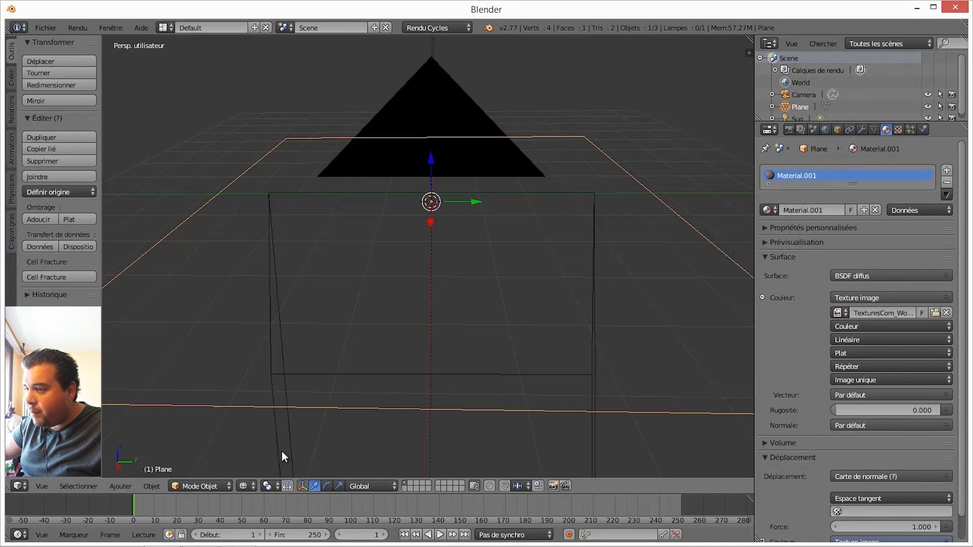
{"action": "left_click", "coordinate": [251, 484]}
{"action": "left_click", "coordinate": [271, 446]}
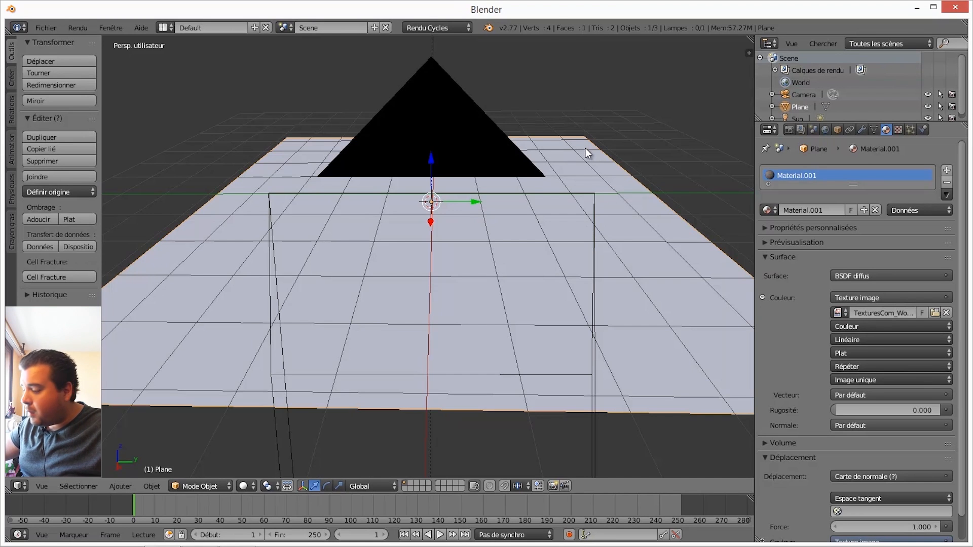
{"action": "key", "text": "KP_0"}
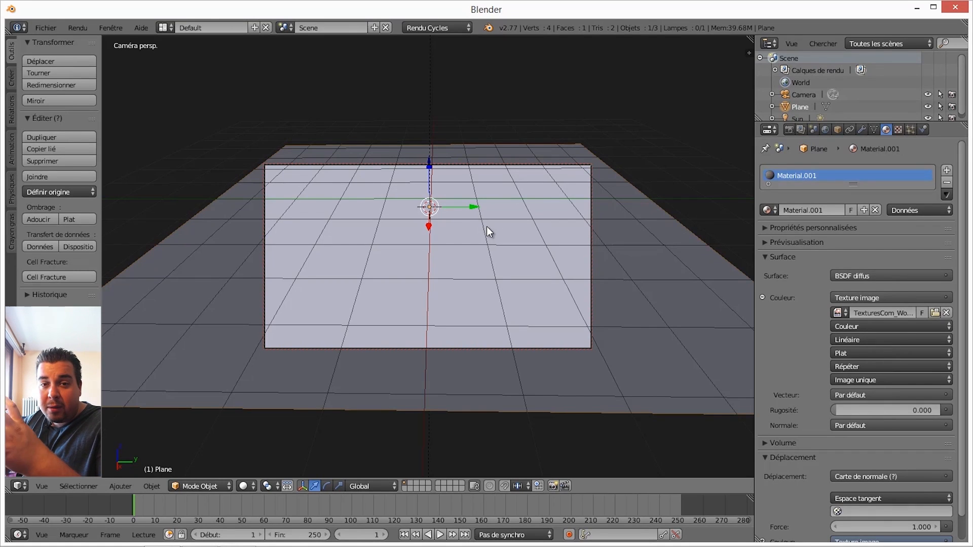
{"action": "key", "text": "KP_7"}
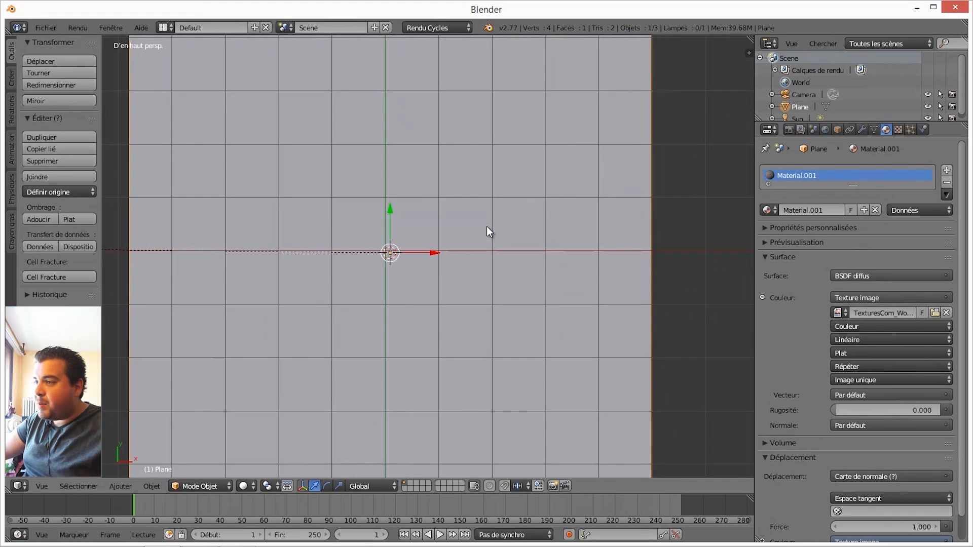
{"action": "scroll", "coordinate": [489, 117], "scroll_direction": "down", "scroll_amount": 3}
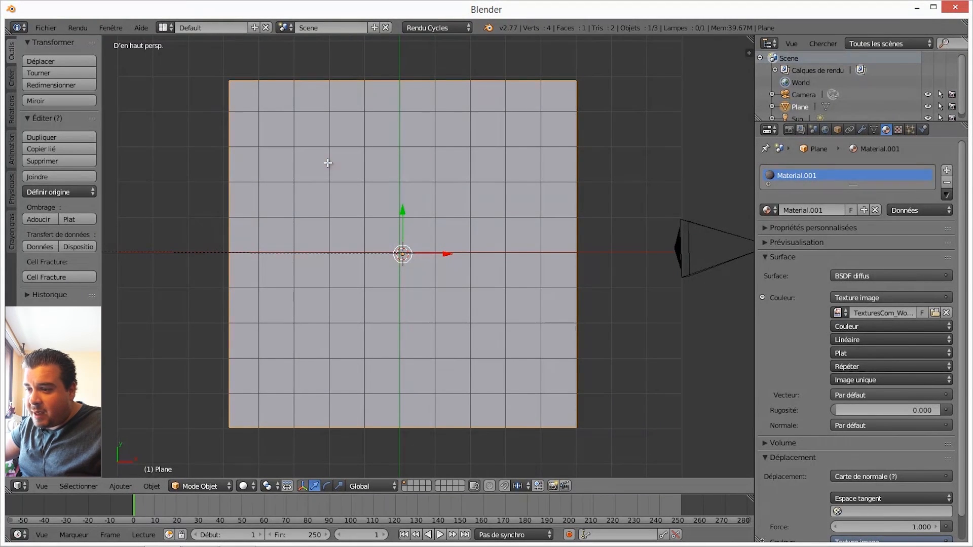
- Subdivide the plane's mesh with 30 cuts in Edit mode and return to Object mode
{"action": "key", "text": "Tab"}
{"action": "scroll", "coordinate": [98, 213], "scroll_direction": "down", "scroll_amount": 3}
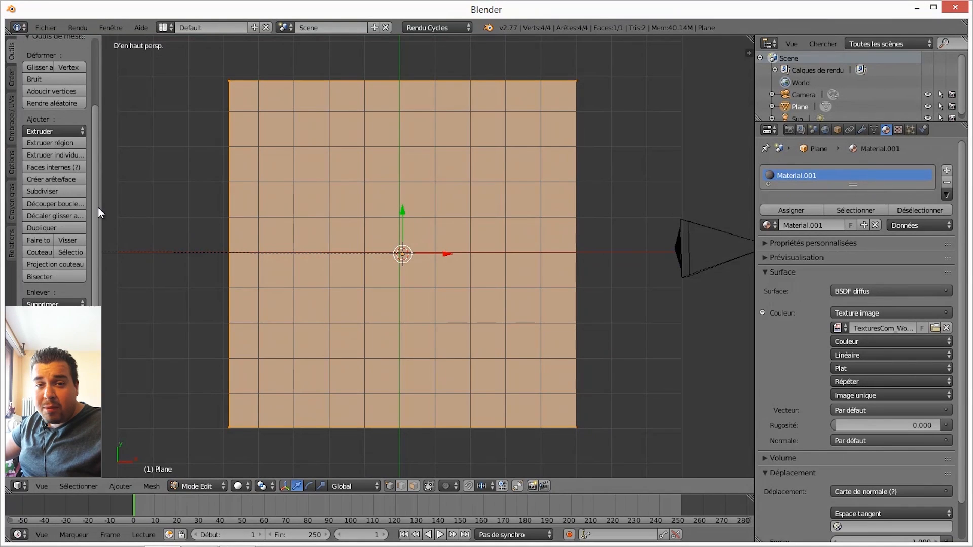
{"action": "left_click", "coordinate": [50, 196]}
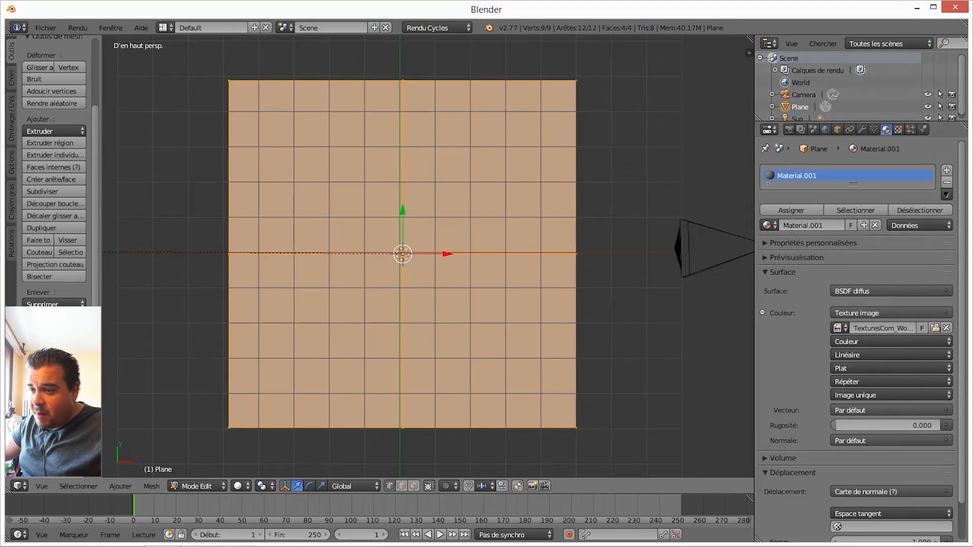
{"action": "left_click", "coordinate": [78, 384]}
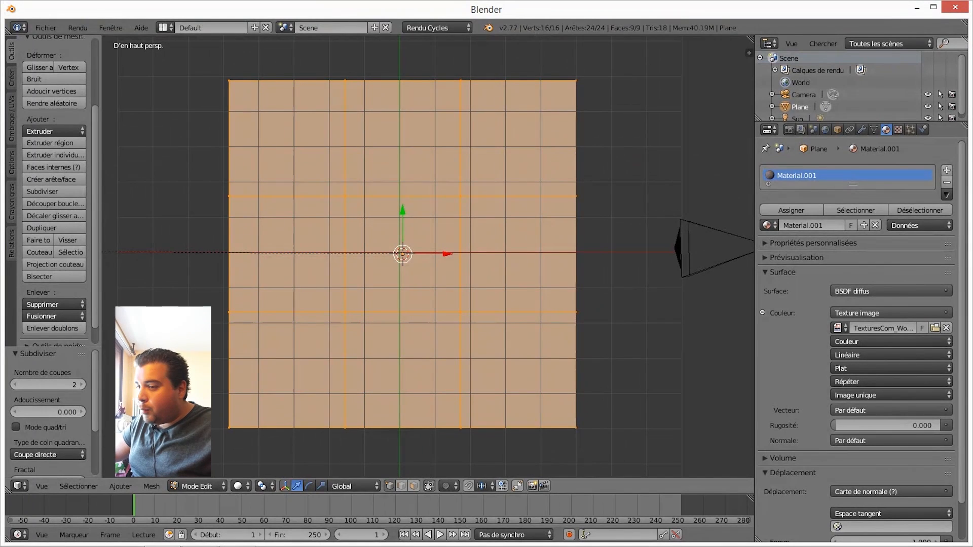
{"action": "left_click", "coordinate": [78, 384]}
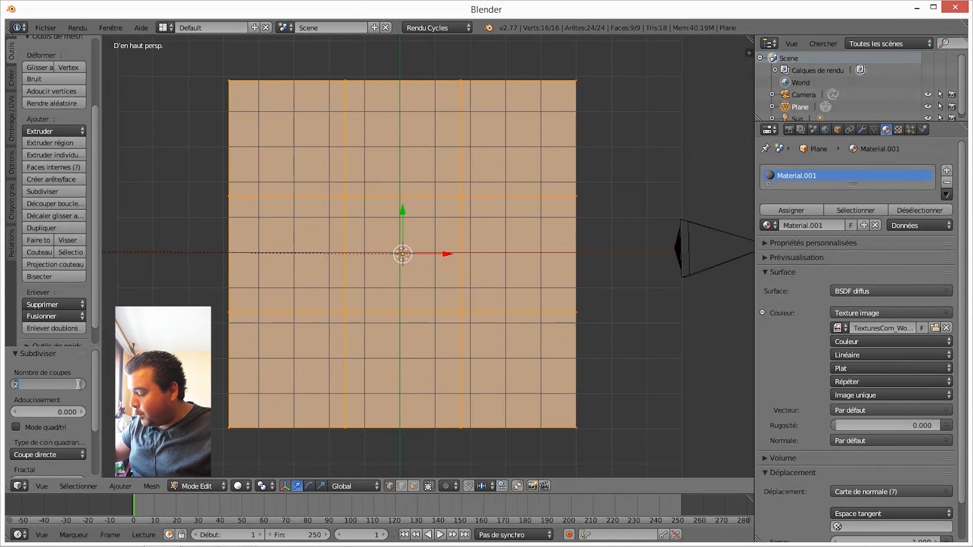
{"action": "type", "text": "30"}
{"action": "key", "text": "Return"}
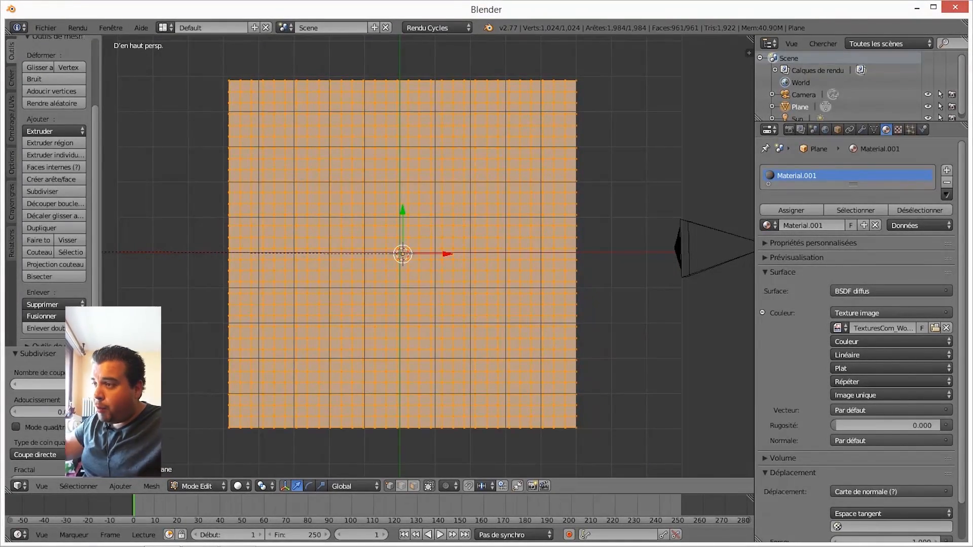
{"action": "key", "text": "ctrl+z"}
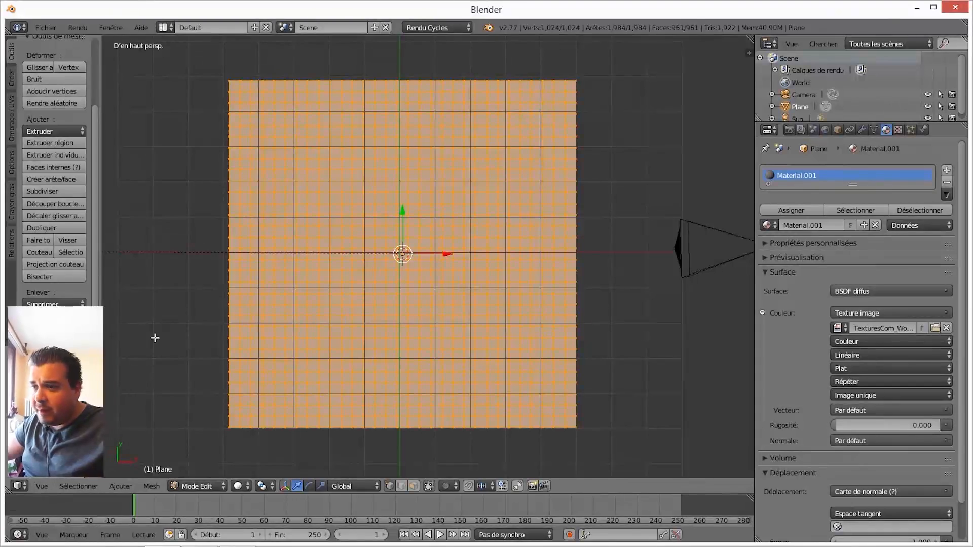
{"action": "left_click_drag", "start_coordinate": [94, 226], "coordinate": [101, 119]}
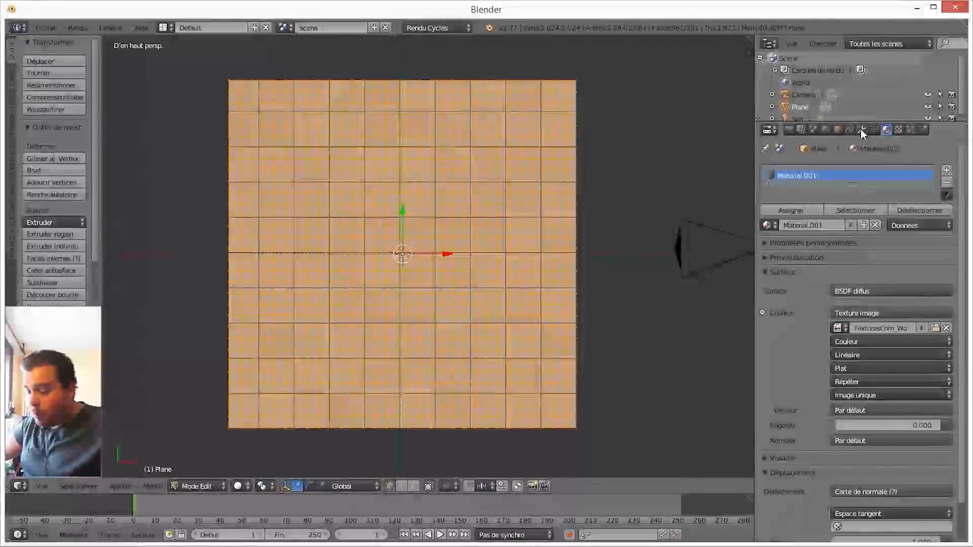
{"action": "key", "text": "Tab"}
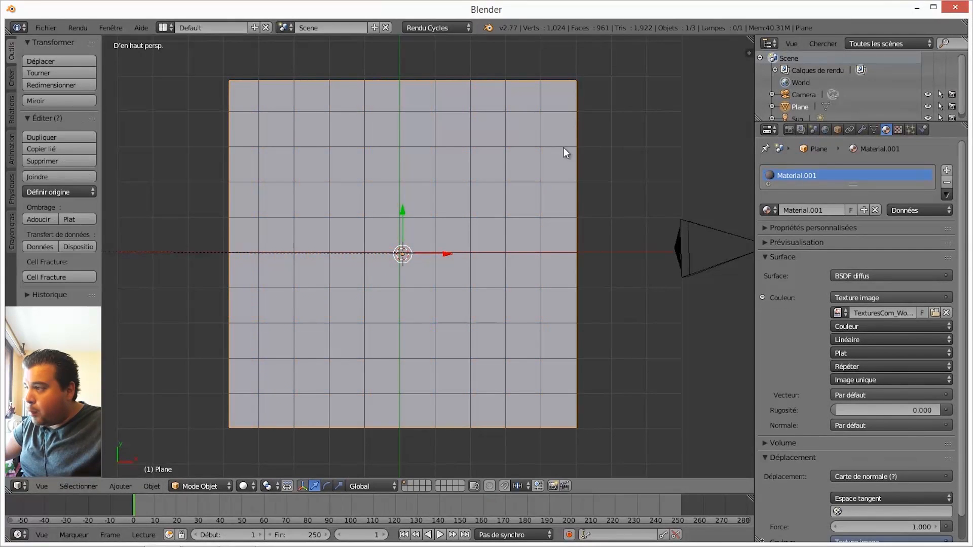
- Add a Subdivision de surface modifier to the plane, set both Vue and Rendu to 3, and apply it
{"action": "left_click", "coordinate": [862, 129]}
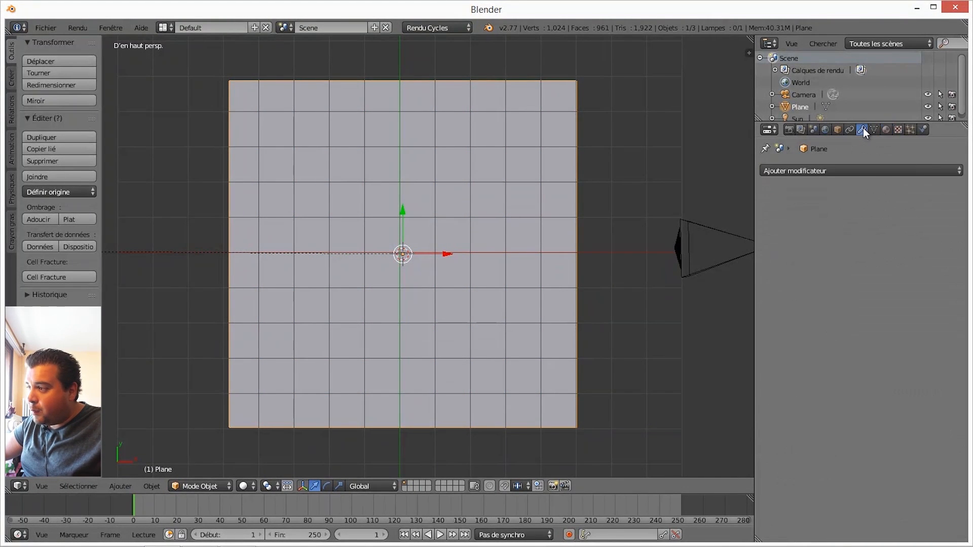
{"action": "left_click", "coordinate": [829, 172]}
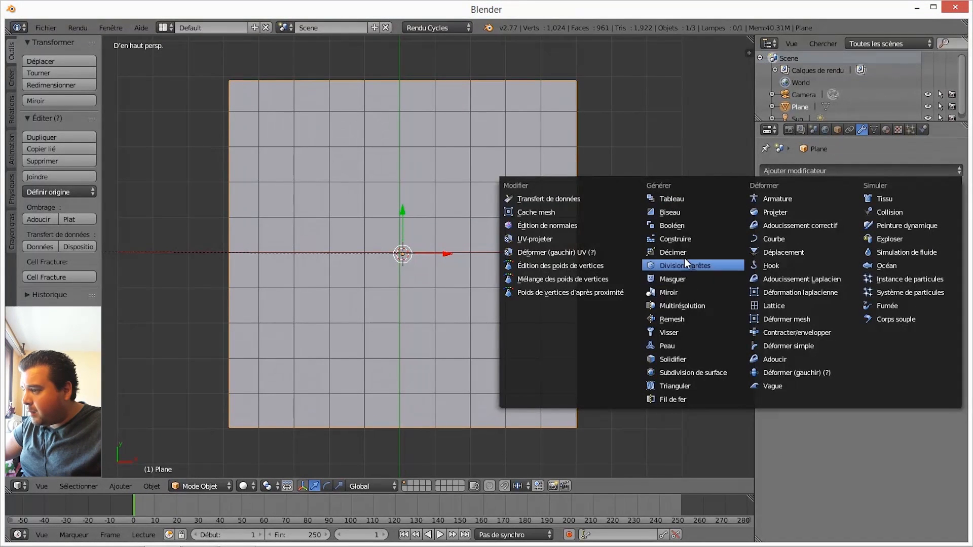
{"action": "left_click", "coordinate": [695, 373]}
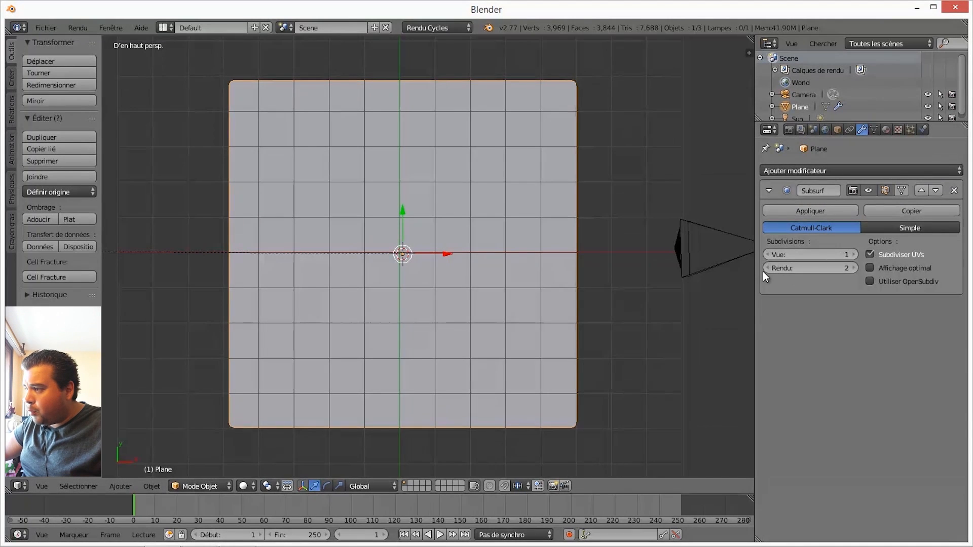
{"action": "left_click", "coordinate": [854, 255]}
{"action": "left_click", "coordinate": [855, 255]}
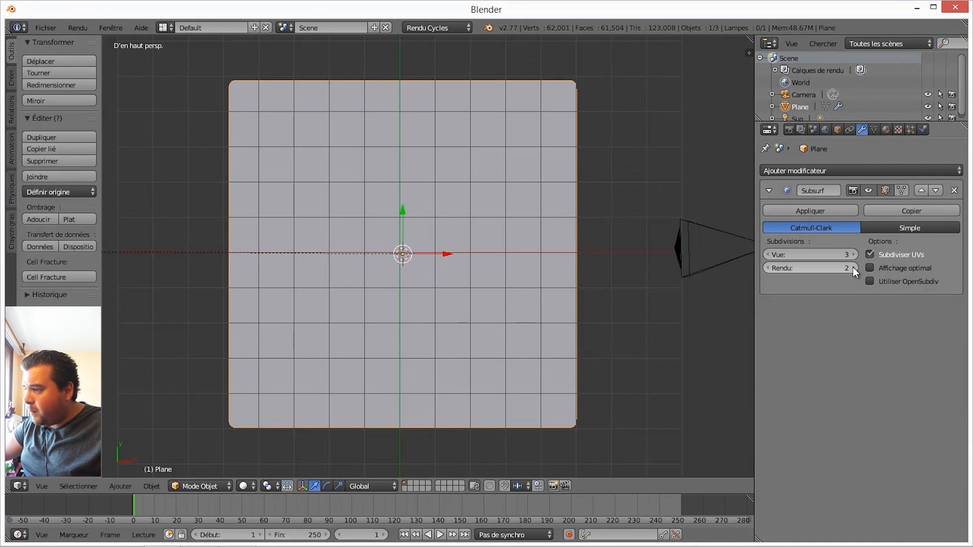
{"action": "left_click", "coordinate": [854, 268]}
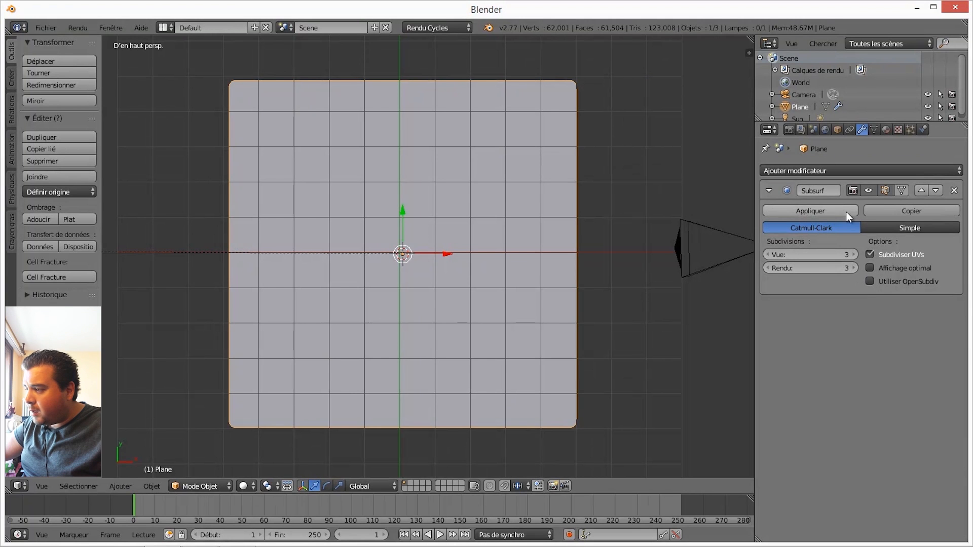
{"action": "left_click", "coordinate": [810, 211]}
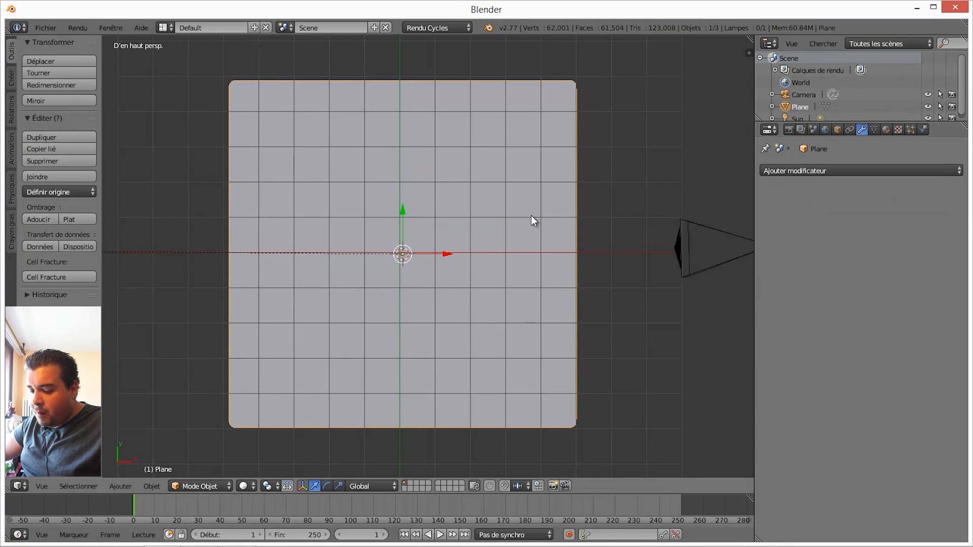
- Examine the density of the plane's subdivided mesh up close in Edit mode, and return to the top view in Object mode
{"action": "key", "text": "Tab"}
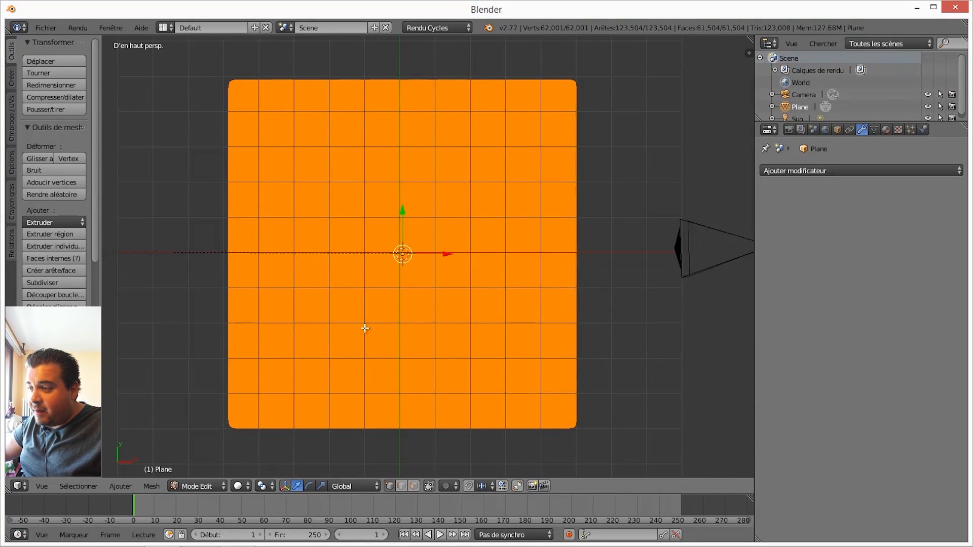
{"action": "middle_click_drag", "start_coordinate": [368, 329], "coordinate": [384, 240]}
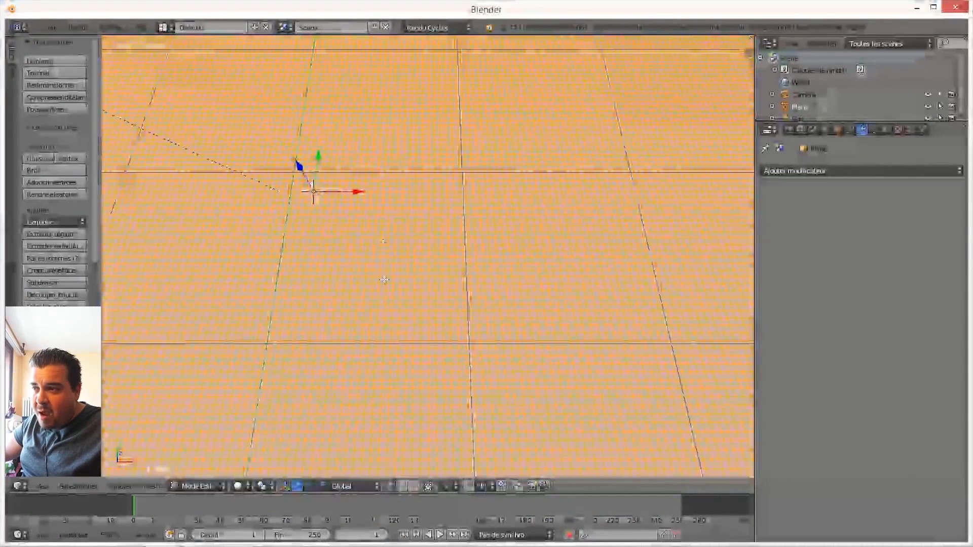
{"action": "scroll", "coordinate": [384, 280], "scroll_direction": "up", "scroll_amount": 5}
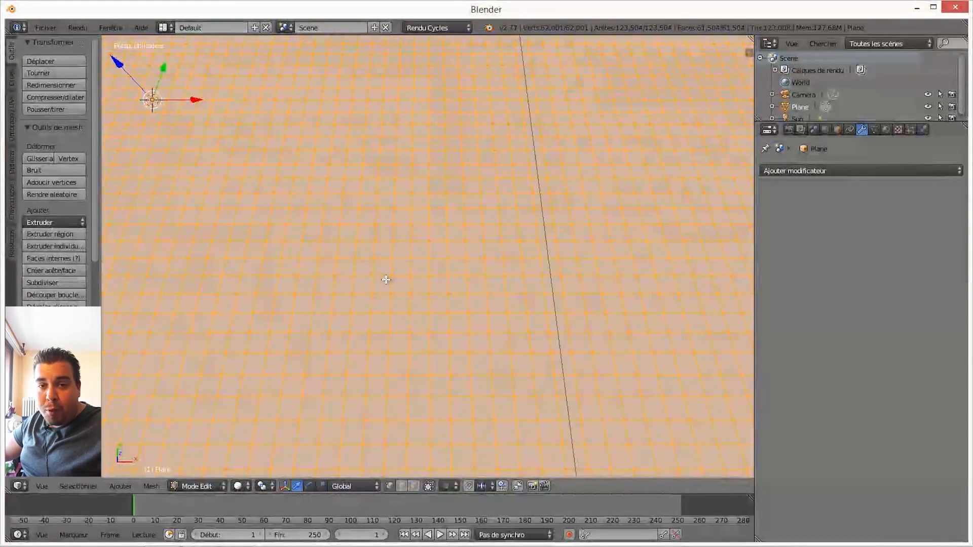
{"action": "scroll", "coordinate": [386, 279], "scroll_direction": "down", "scroll_amount": 5}
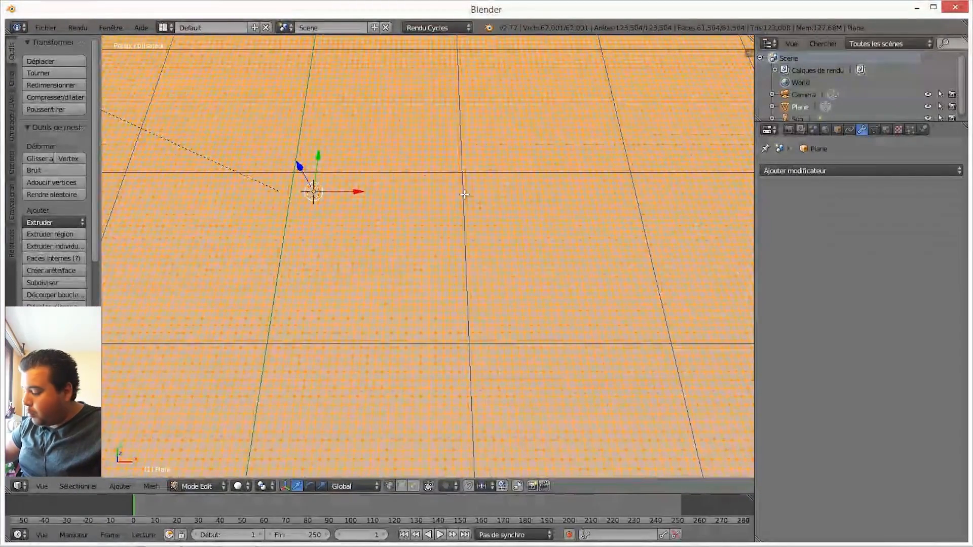
{"action": "key", "text": "KP_7"}
{"action": "scroll", "coordinate": [464, 194], "scroll_direction": "down", "scroll_amount": 7}
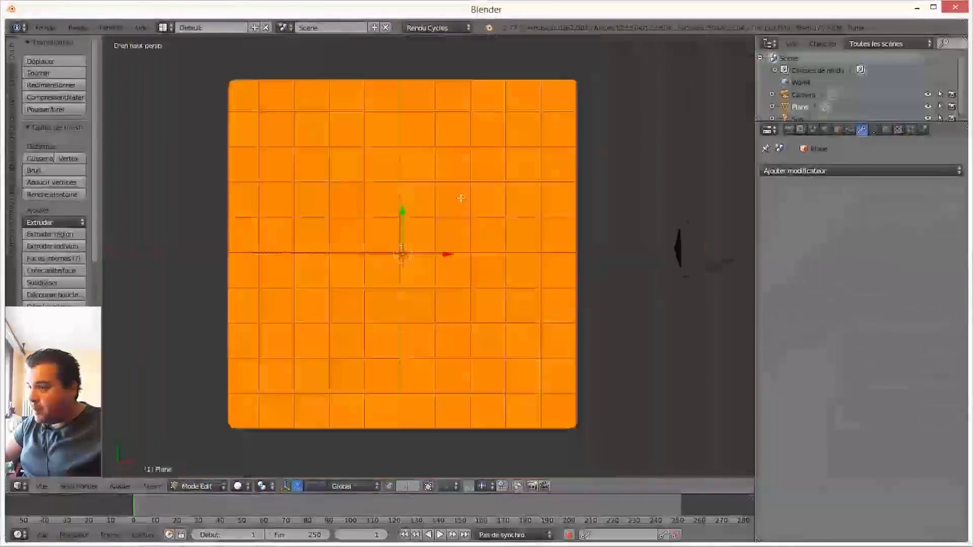
{"action": "scroll", "coordinate": [447, 199], "scroll_direction": "up", "scroll_amount": 1}
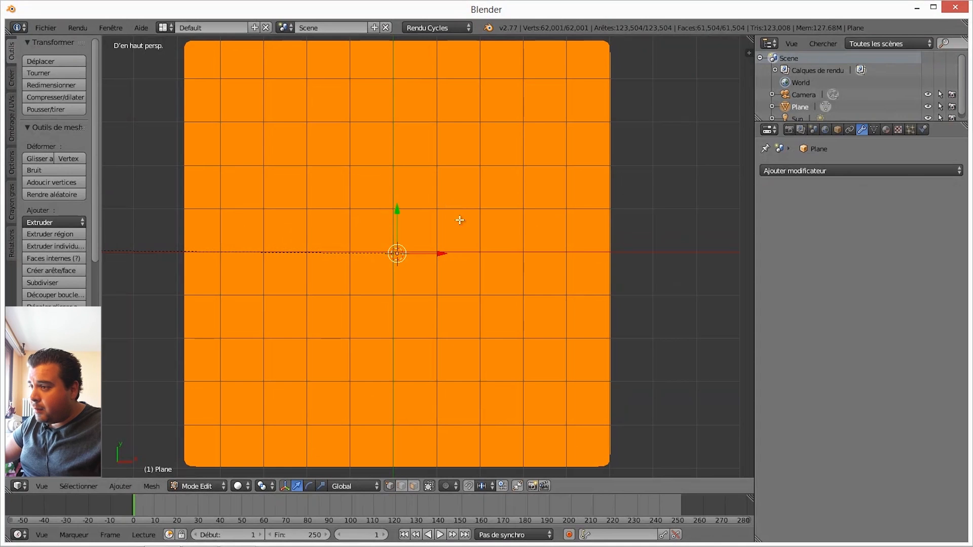
{"action": "key", "text": "Tab"}
- Add a Déplacement modifier to the plane and create a new texture for it
{"action": "left_click", "coordinate": [835, 171]}
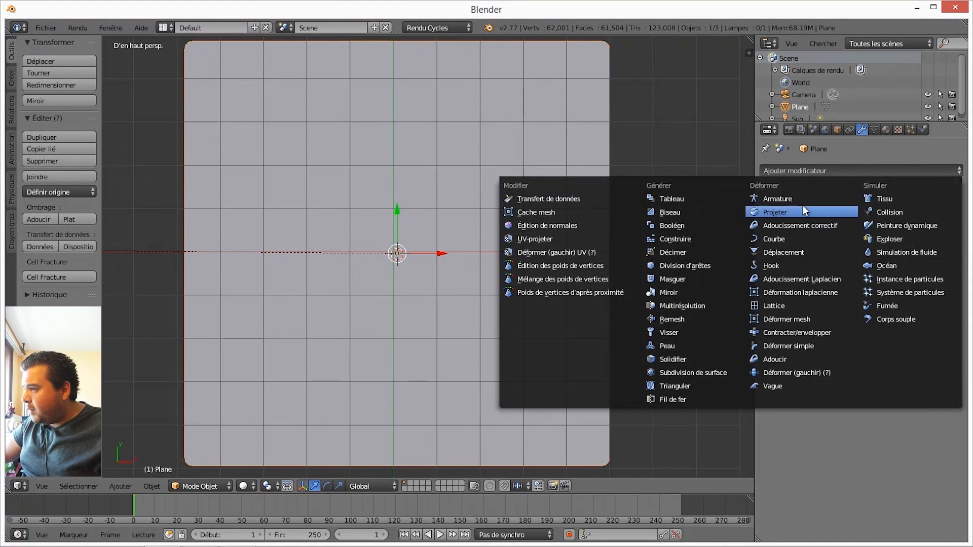
{"action": "left_click", "coordinate": [789, 252]}
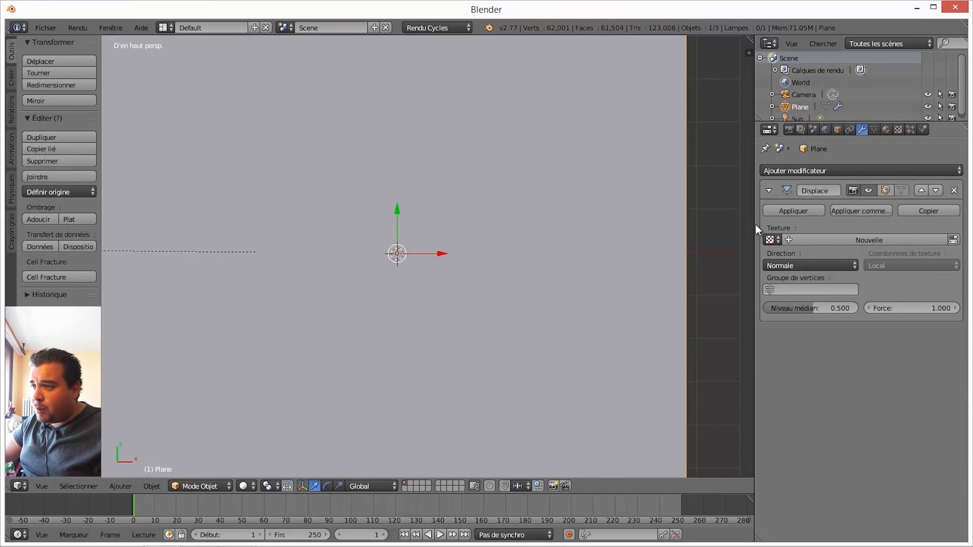
{"action": "left_click", "coordinate": [842, 243]}
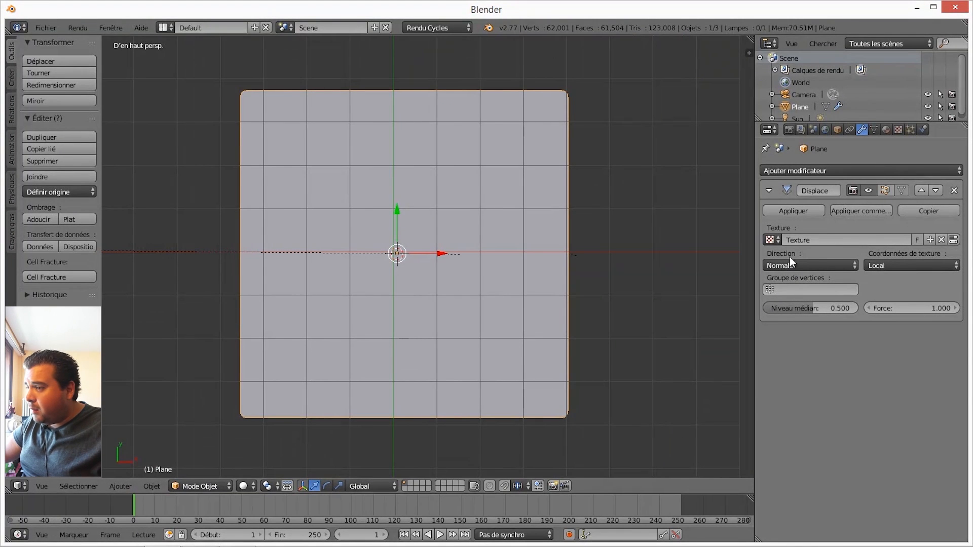
- Load TexturesCom_WoodPlanksDirty0100_1_S_DISP.png from the HFX Blender - Un Sol Réaliste folder as the image of the Displace modifier's texture
{"action": "left_click", "coordinate": [897, 130]}
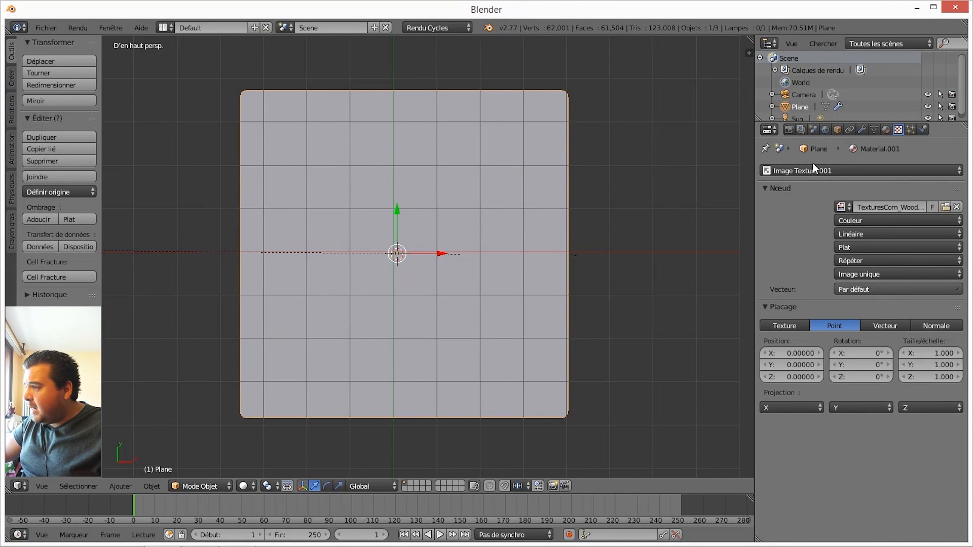
{"action": "left_click", "coordinate": [882, 172]}
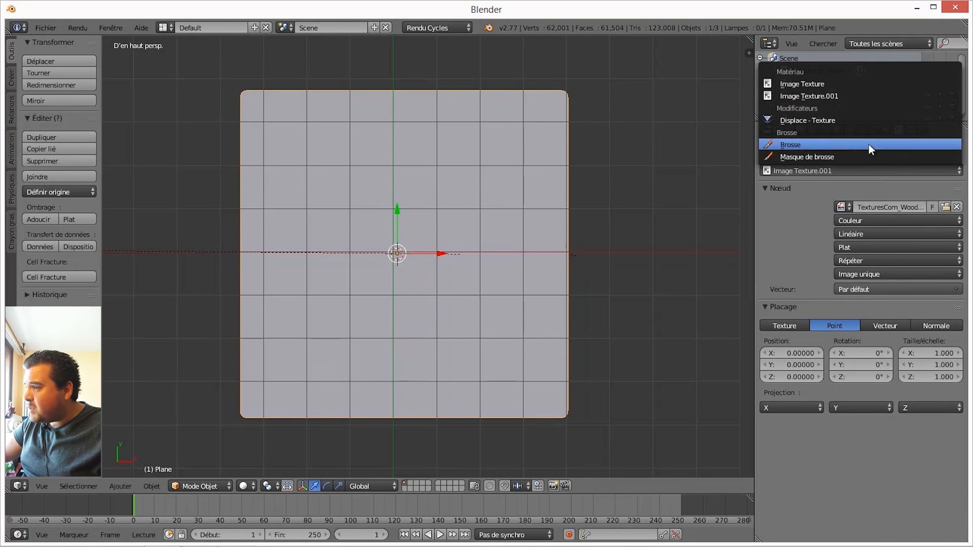
{"action": "left_click", "coordinate": [823, 120]}
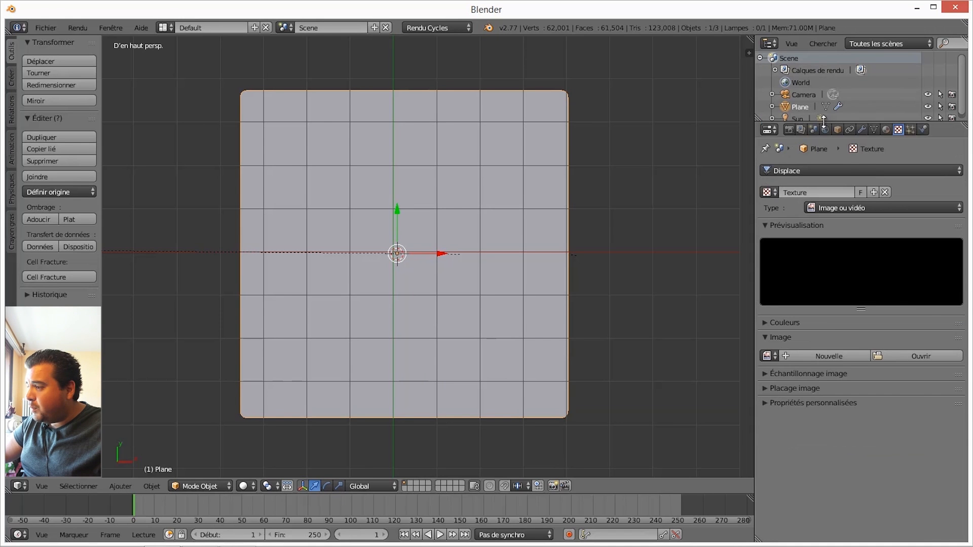
{"action": "left_click", "coordinate": [914, 356]}
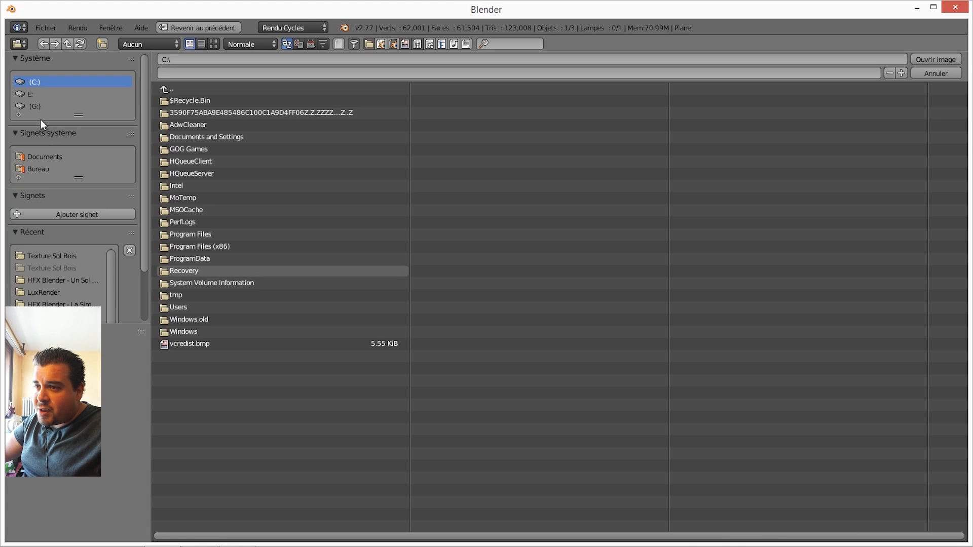
{"action": "left_click", "coordinate": [44, 168]}
{"action": "left_click", "coordinate": [58, 280]}
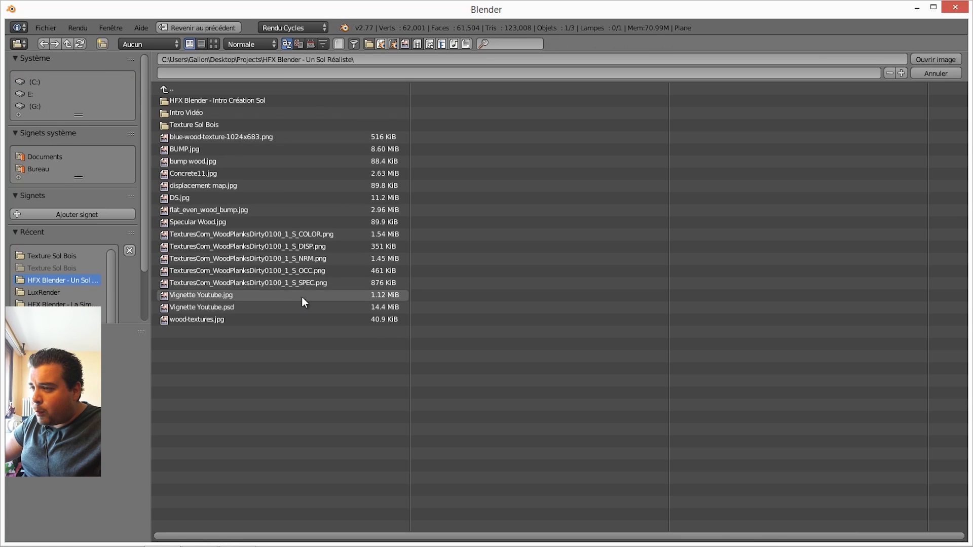
{"action": "left_click", "coordinate": [306, 247]}
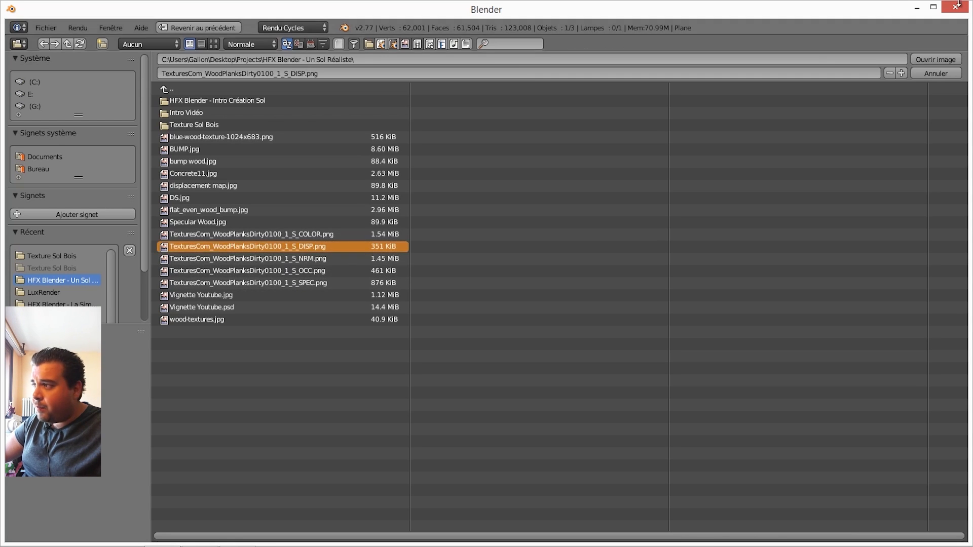
{"action": "left_click", "coordinate": [929, 57]}
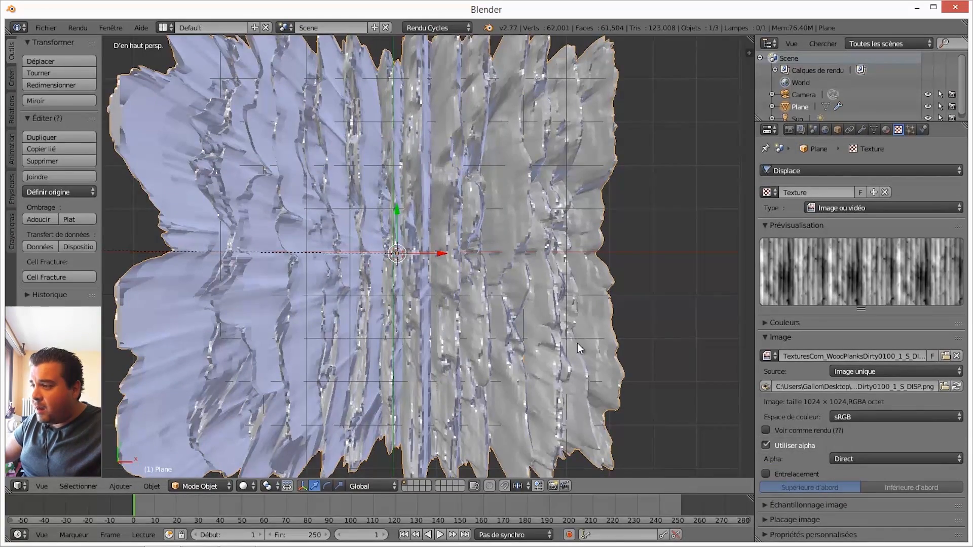
- Try a Force of 0.2 on the plane's Displace modifier
{"action": "middle_click_drag", "start_coordinate": [674, 345], "coordinate": [670, 223]}
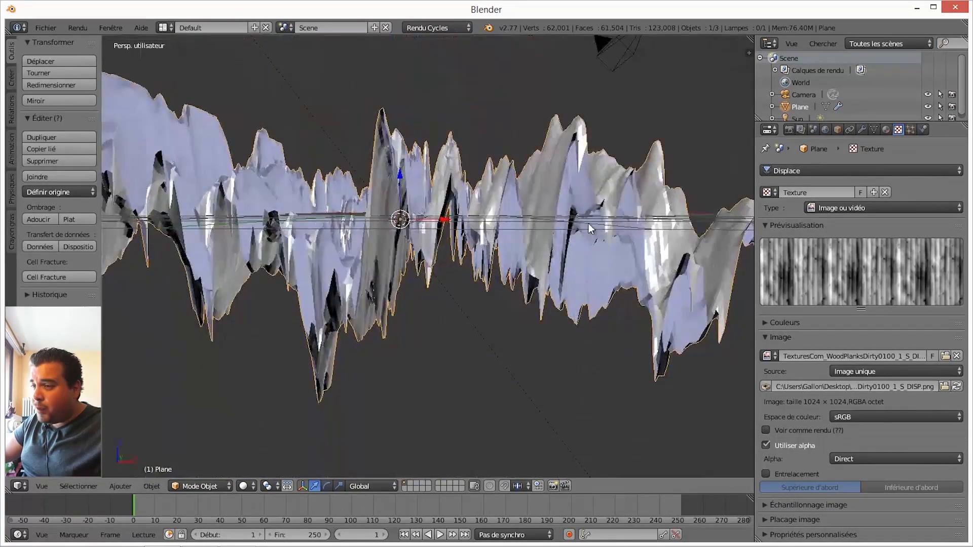
{"action": "scroll", "coordinate": [477, 311], "scroll_direction": "down", "scroll_amount": 5}
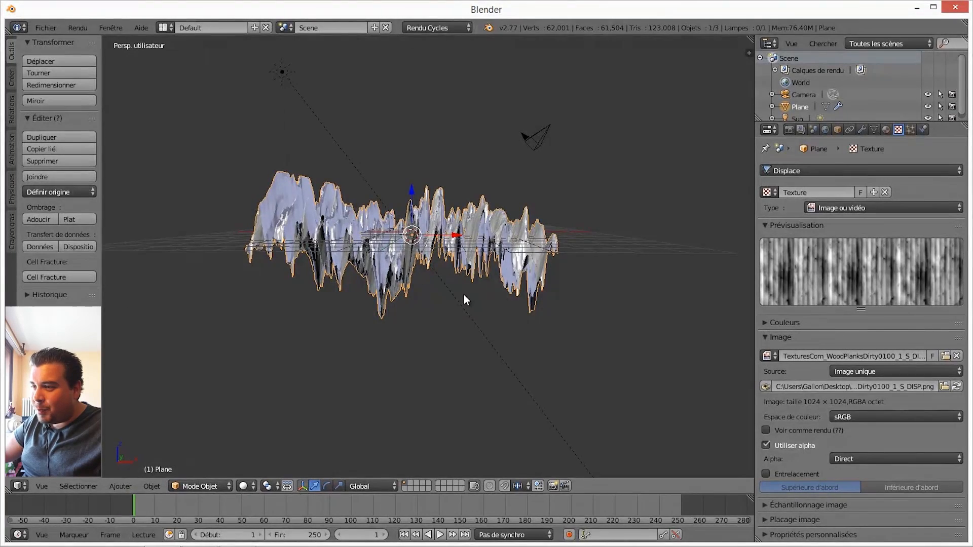
{"action": "middle_click_drag", "start_coordinate": [464, 293], "coordinate": [473, 349]}
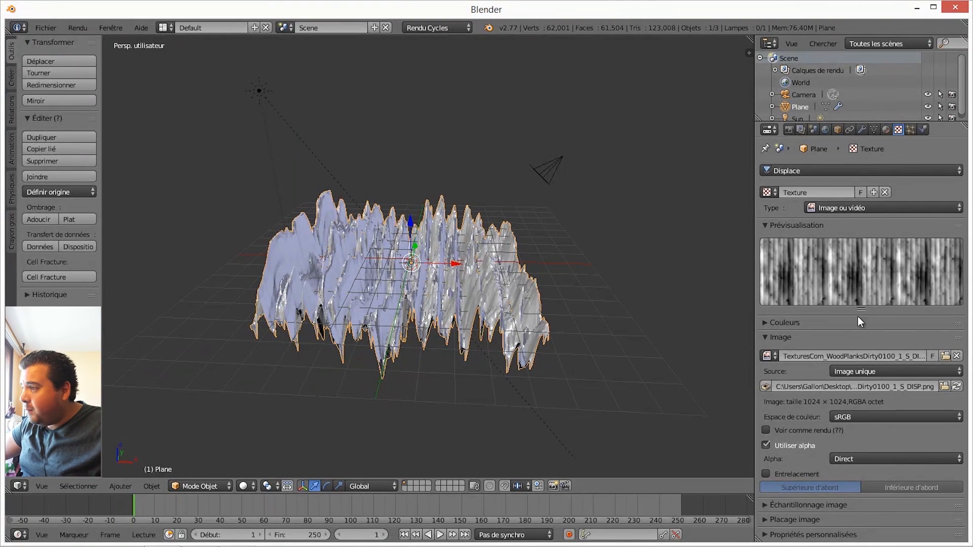
{"action": "left_click", "coordinate": [863, 130]}
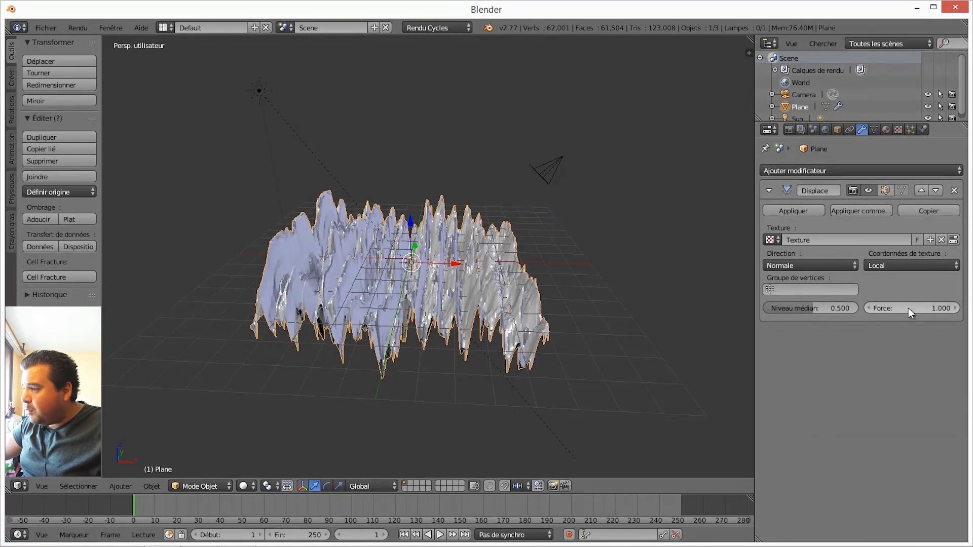
{"action": "left_click", "coordinate": [938, 308]}
{"action": "type", "text": "0.2"}
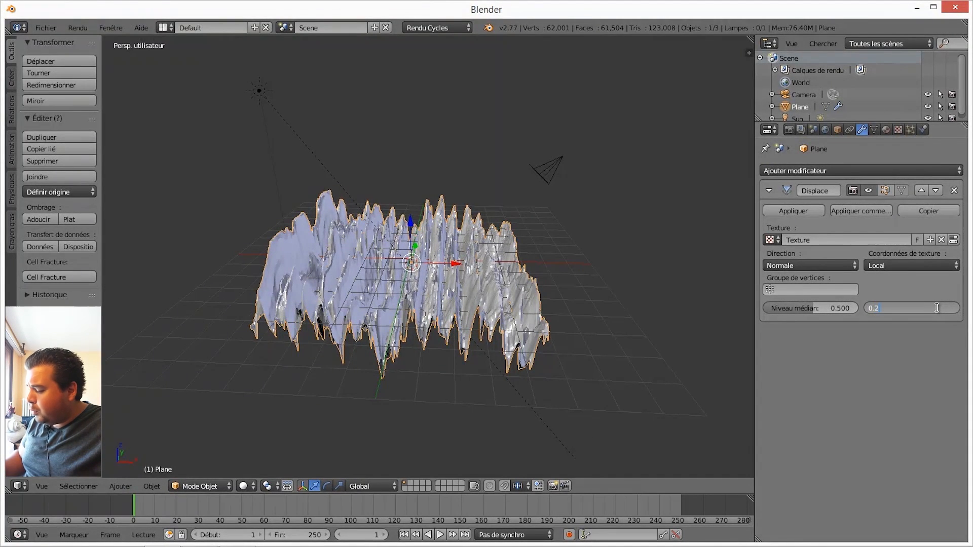
{"action": "key", "text": "Return"}
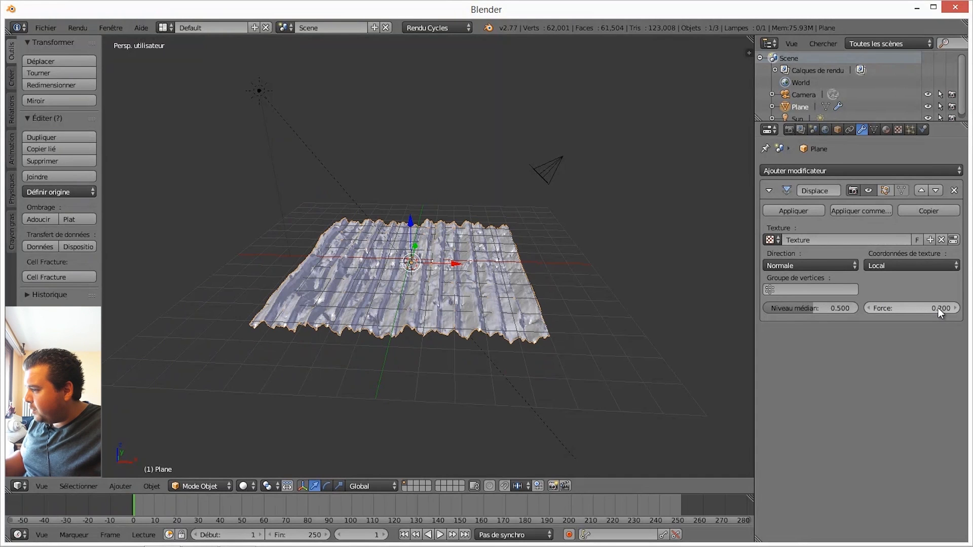
- Set the Displace modifier's Force to 0.02
{"action": "left_click", "coordinate": [942, 307]}
{"action": "type", "text": "0"}
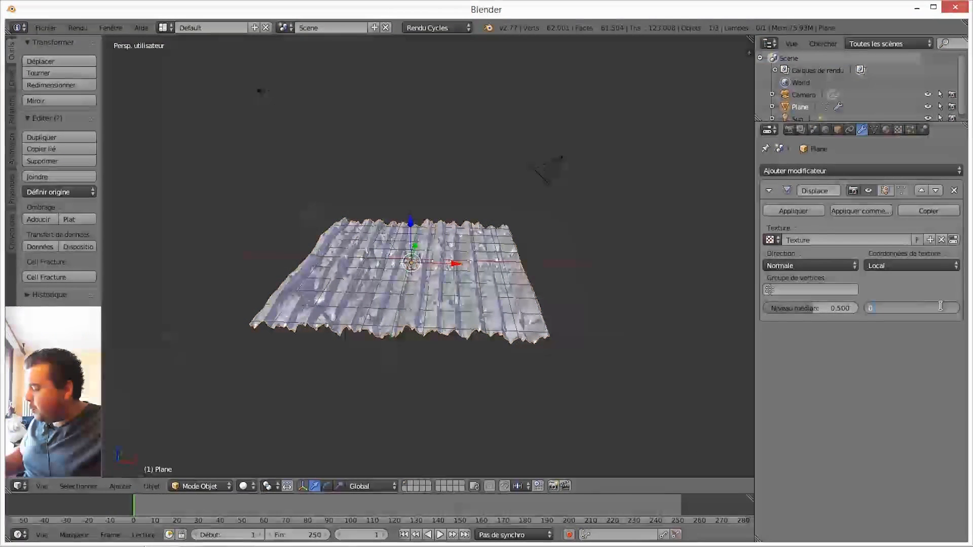
{"action": "type", "text": ".02"}
{"action": "key", "text": "Return"}
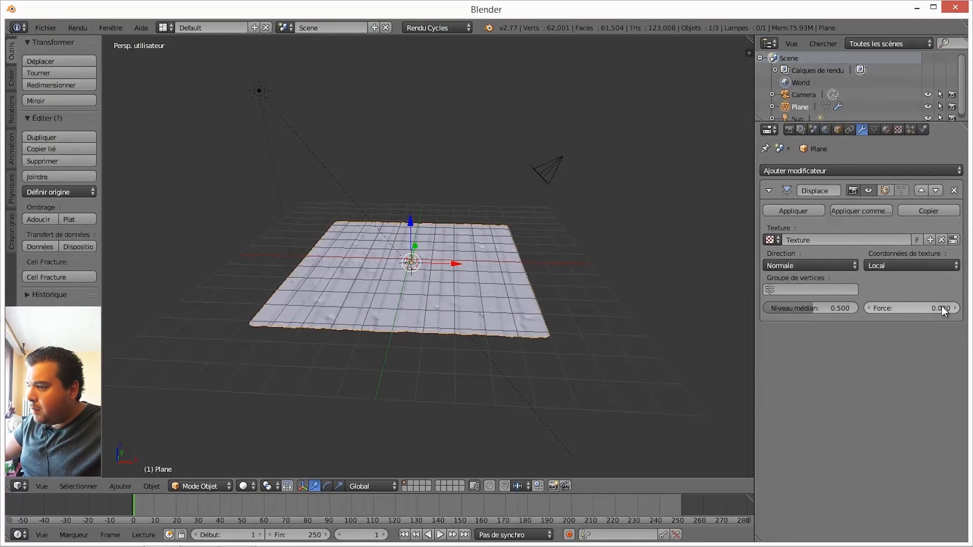
- Apply smooth shading (Adoucir) to the displaced plane
{"action": "scroll", "coordinate": [514, 316], "scroll_direction": "up", "scroll_amount": 6}
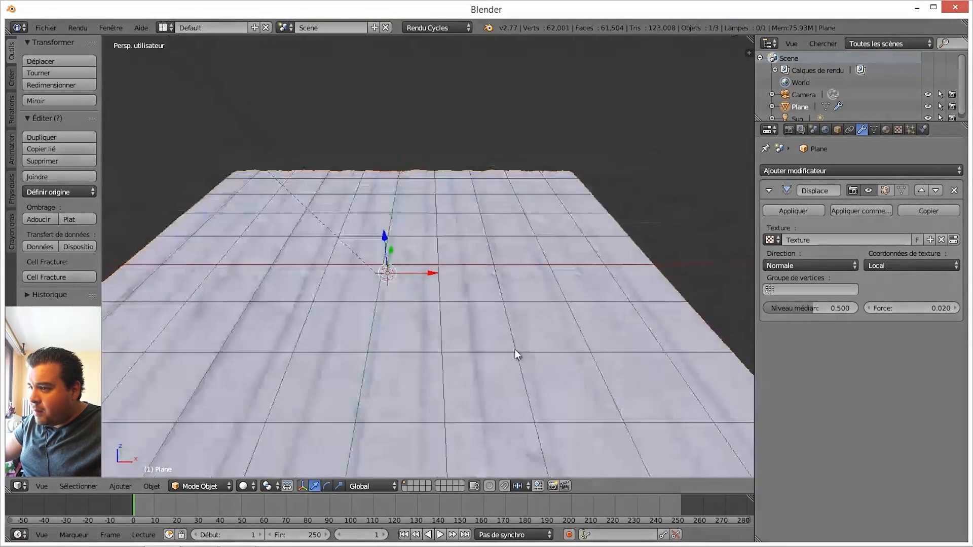
{"action": "middle_click_drag", "start_coordinate": [506, 404], "coordinate": [501, 204], "text": "shift"}
{"action": "middle_click_drag", "start_coordinate": [424, 154], "coordinate": [444, 324]}
{"action": "middle_click_drag", "start_coordinate": [444, 325], "coordinate": [418, 263], "text": "shift"}
{"action": "scroll", "coordinate": [484, 167], "scroll_direction": "down", "scroll_amount": 4}
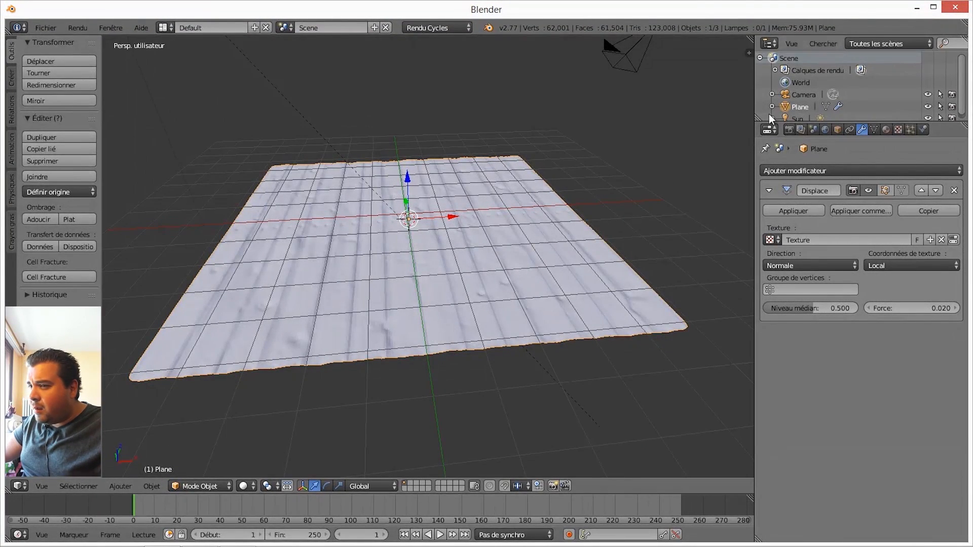
{"action": "left_click", "coordinate": [45, 218]}
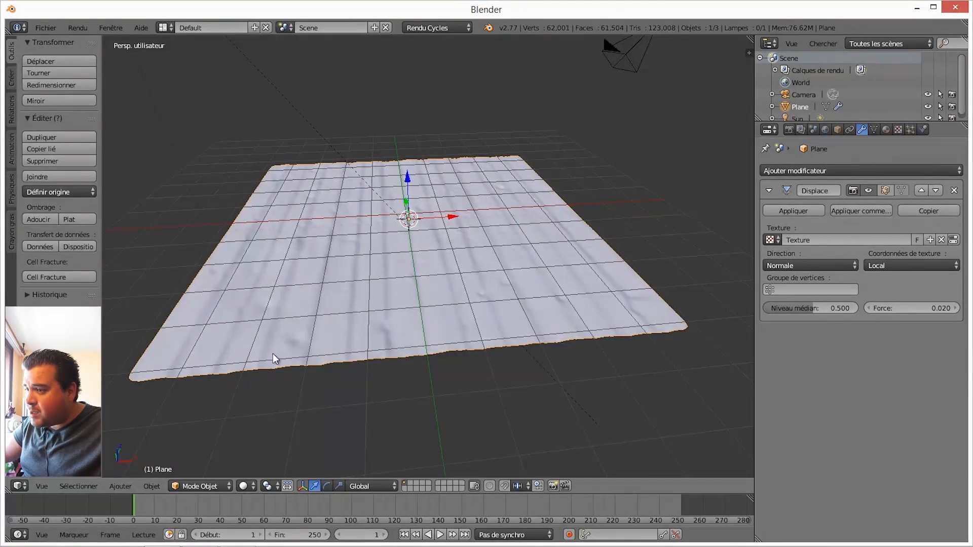
- Preview the floor in Rendu shading from the camera view and a lower angle, and return to Solide shading
{"action": "scroll", "coordinate": [348, 320], "scroll_direction": "up", "scroll_amount": 3}
{"action": "middle_click_drag", "start_coordinate": [349, 321], "coordinate": [649, 345]}
{"action": "key", "text": "KP_0"}
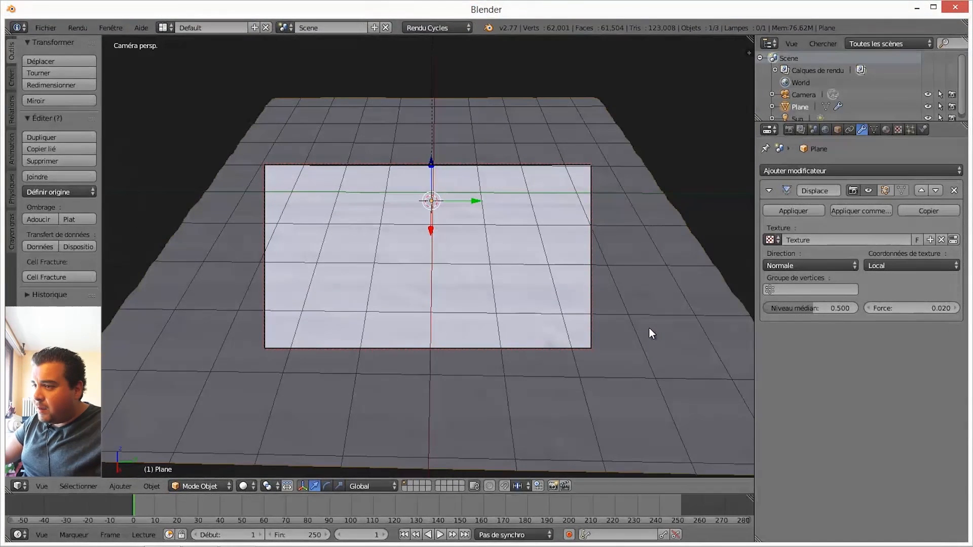
{"action": "left_click", "coordinate": [252, 486]}
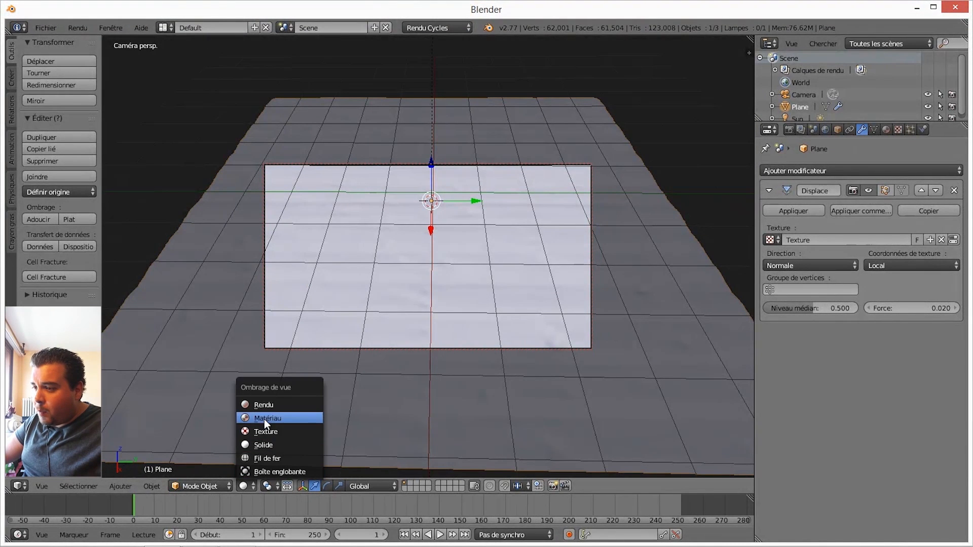
{"action": "left_click", "coordinate": [287, 409]}
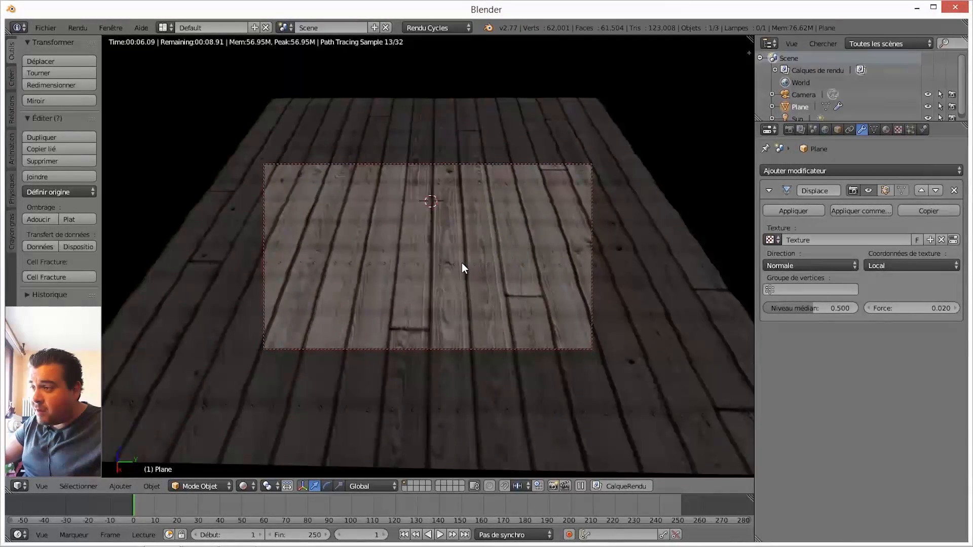
{"action": "middle_click_drag", "start_coordinate": [461, 262], "coordinate": [455, 237]}
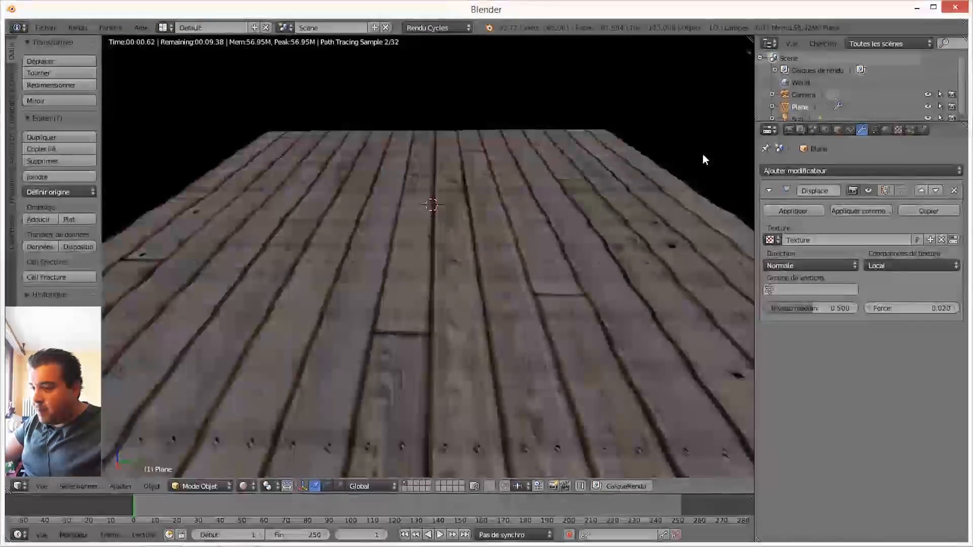
{"action": "left_click", "coordinate": [248, 486]}
{"action": "left_click", "coordinate": [261, 452]}
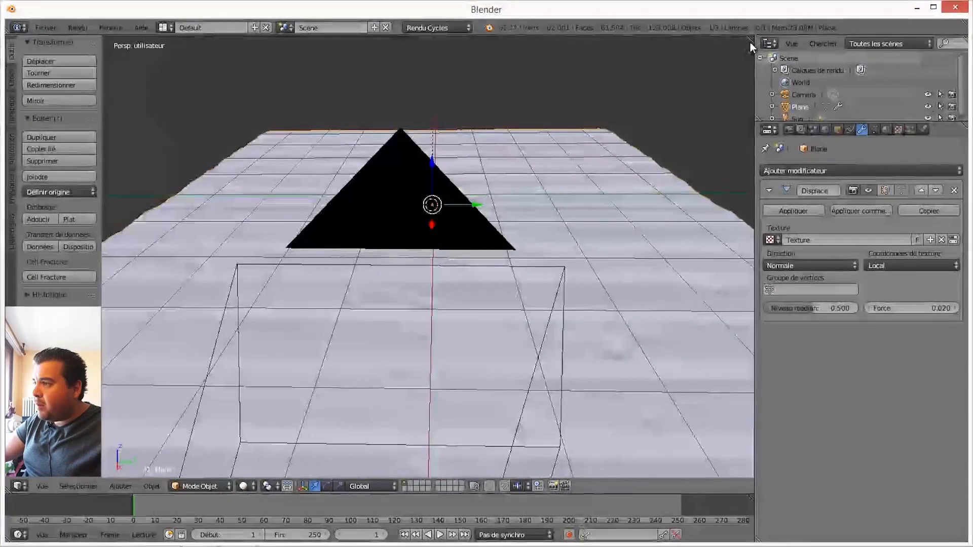
- Split the 3D view into two stacked areas and make the upper one a node editor showing the plane's material nodes
{"action": "left_click_drag", "start_coordinate": [750, 41], "coordinate": [749, 310]}
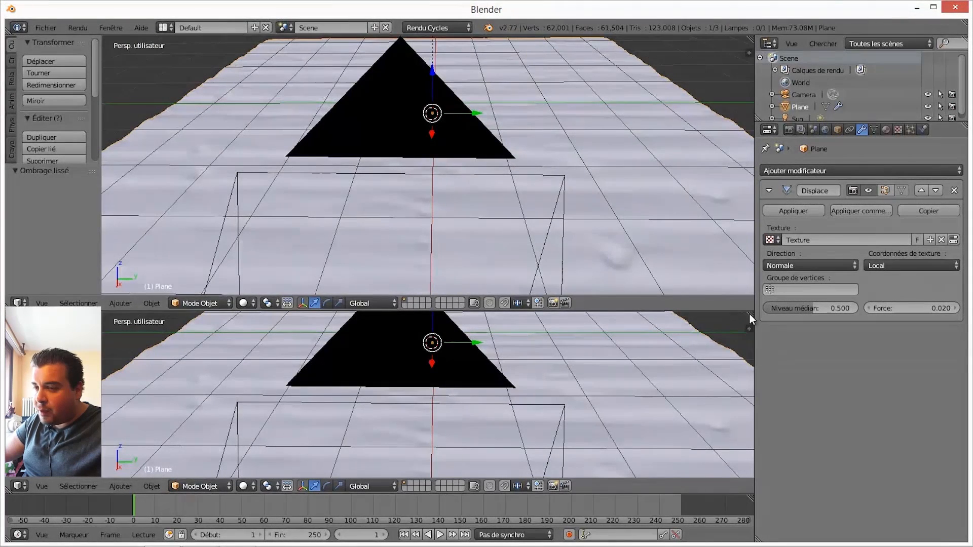
{"action": "left_click", "coordinate": [19, 303]}
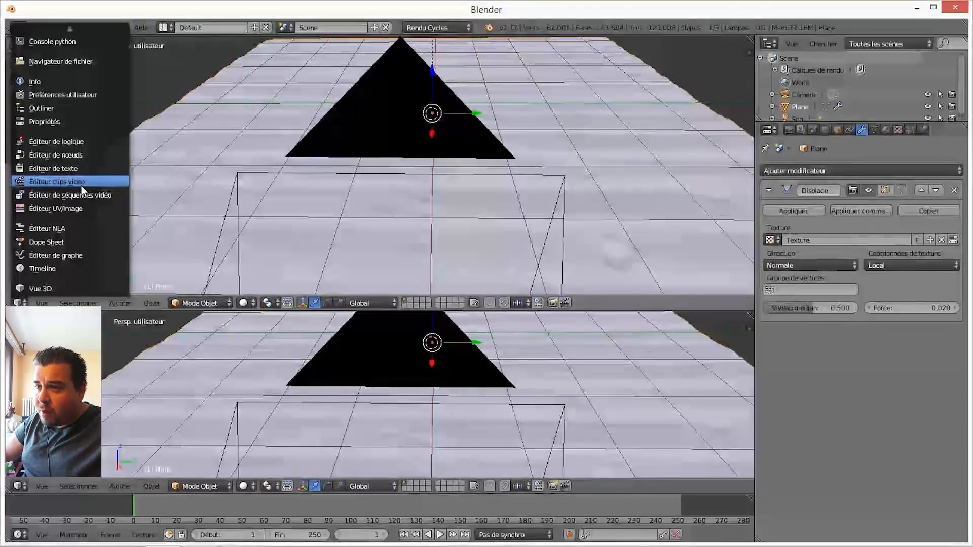
{"action": "left_click", "coordinate": [65, 155]}
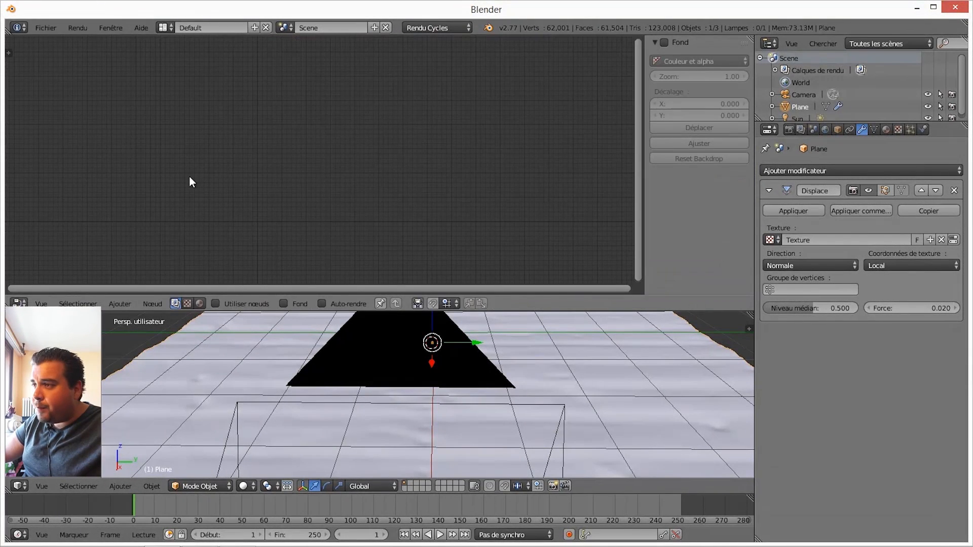
{"action": "left_click", "coordinate": [200, 303]}
{"action": "key", "text": "Home"}
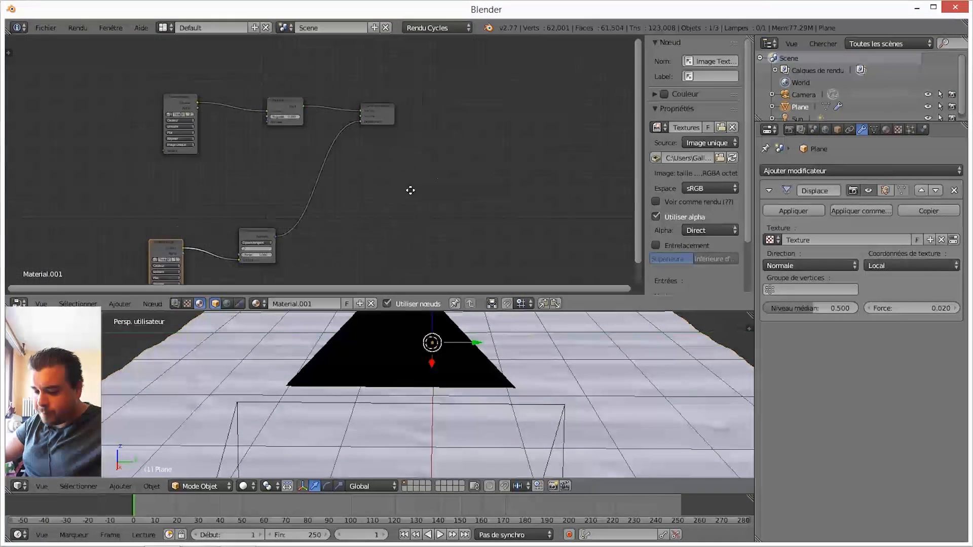
- Add a BSDF brillant node directly below the BSDF diffus node in the plane's material
{"action": "middle_click_drag", "start_coordinate": [412, 174], "coordinate": [439, 165]}
{"action": "scroll", "coordinate": [438, 165], "scroll_direction": "up", "scroll_amount": 3}
{"action": "middle_click_drag", "start_coordinate": [541, 137], "coordinate": [494, 183]}
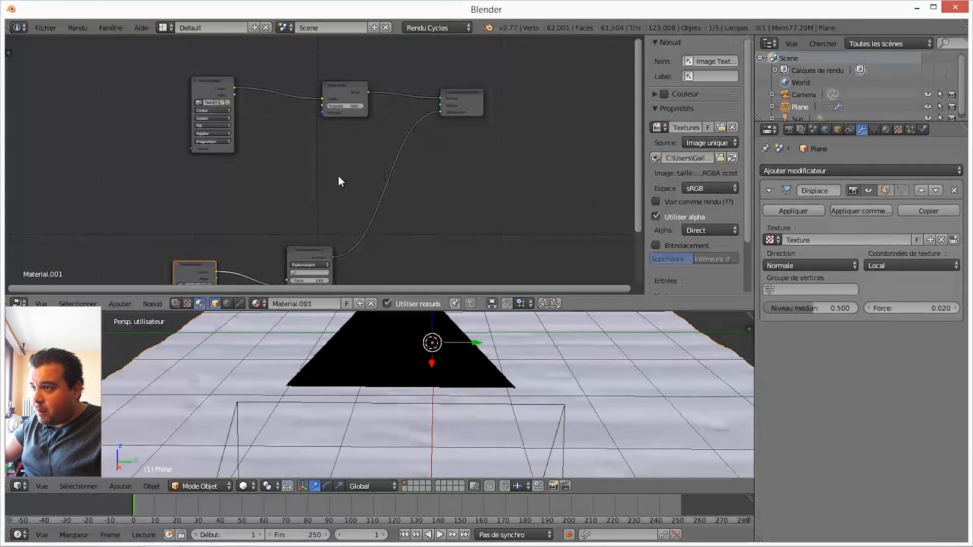
{"action": "key", "text": "shift+a"}
{"action": "mouse_move", "coordinate": [330, 146]}
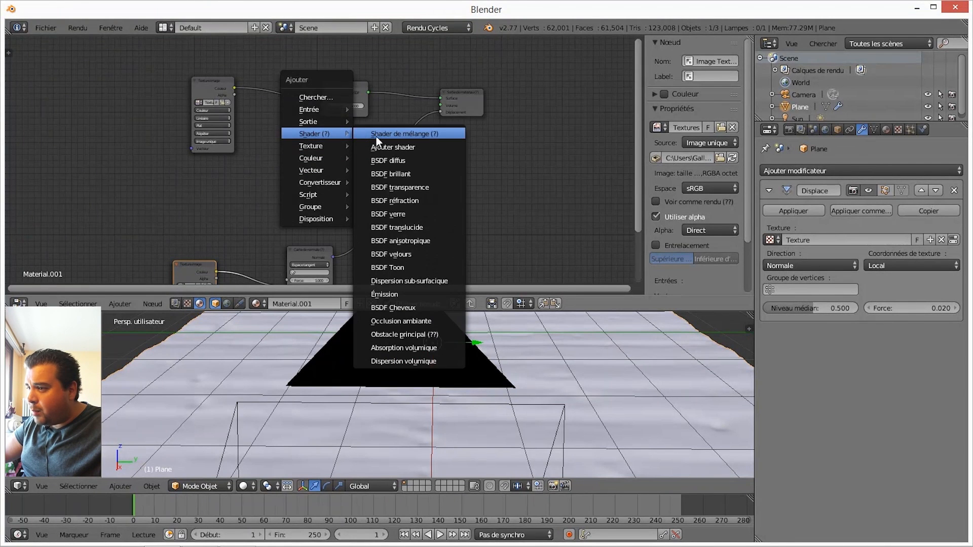
{"action": "left_click", "coordinate": [406, 174]}
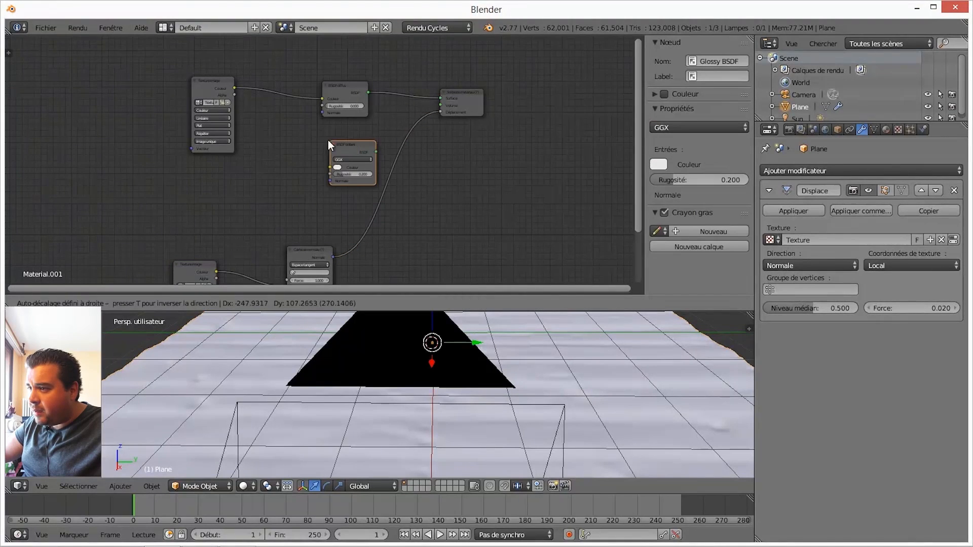
{"action": "left_click", "coordinate": [324, 128]}
- Move the material output node farther from the shaders and insert a Shader de mélange on the link between BSDF diffus and the output
{"action": "left_click_drag", "start_coordinate": [475, 91], "coordinate": [543, 86]}
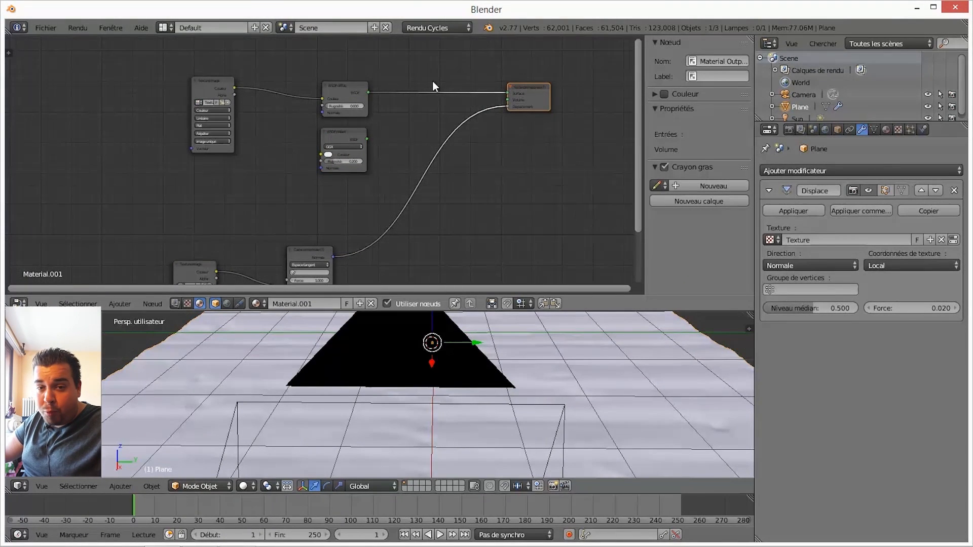
{"action": "key", "text": "shift+a"}
{"action": "mouse_move", "coordinate": [425, 102]}
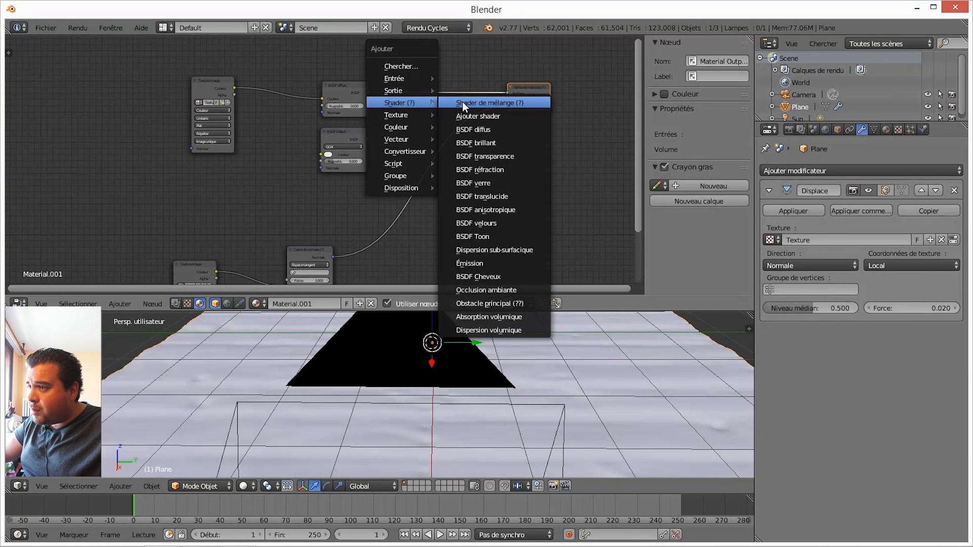
{"action": "left_click", "coordinate": [462, 101]}
{"action": "left_click", "coordinate": [422, 84]}
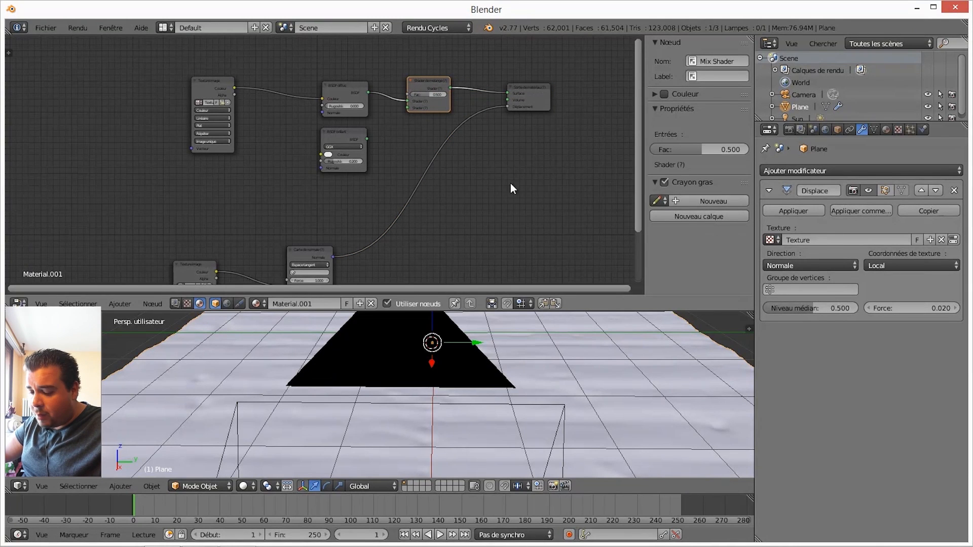
{"action": "middle_click_drag", "start_coordinate": [482, 167], "coordinate": [516, 170]}
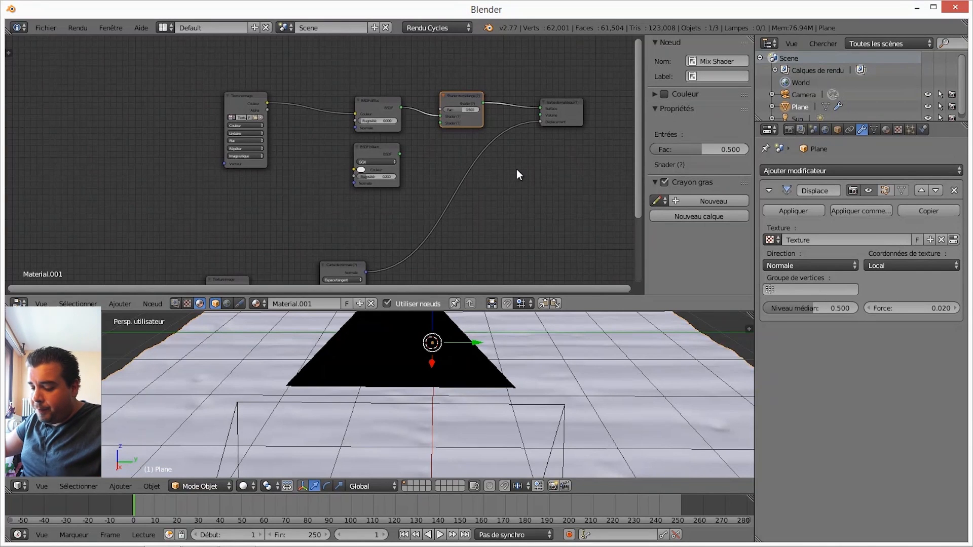
{"action": "scroll", "coordinate": [507, 167], "scroll_direction": "up", "scroll_amount": 2}
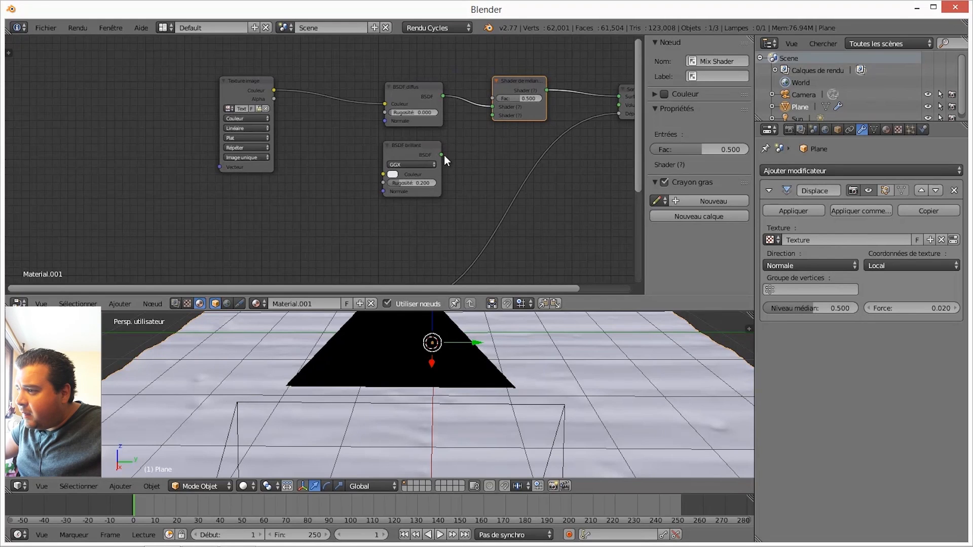
- Connect BSDF brillant to the second shader input of the Shader de mélange and preview the floor in Rendu shading from the camera view
{"action": "left_click_drag", "start_coordinate": [441, 154], "coordinate": [496, 116]}
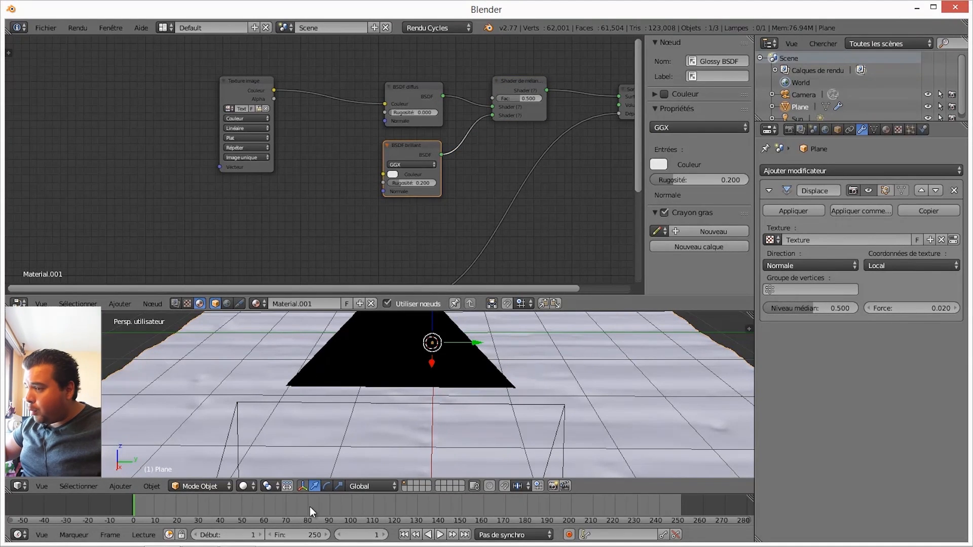
{"action": "key", "text": "KP_0"}
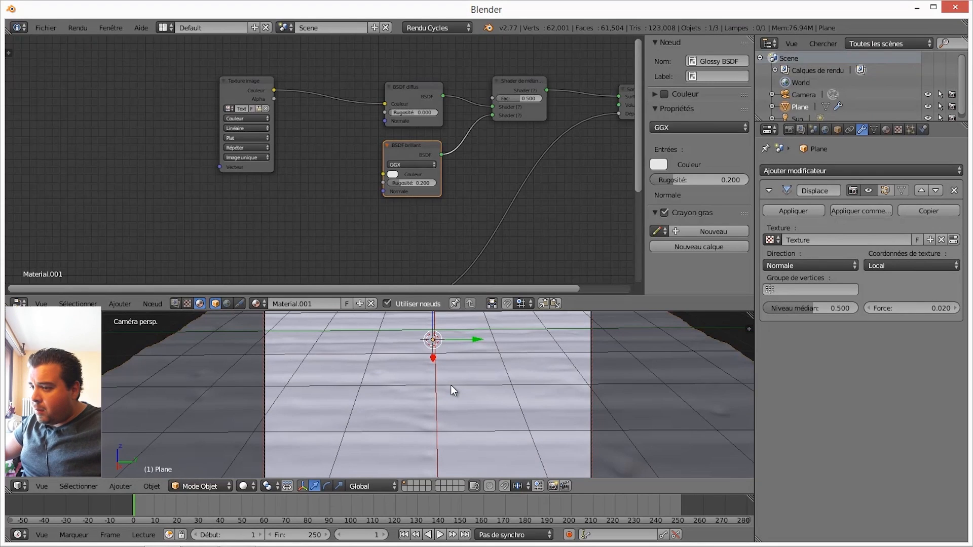
{"action": "left_click", "coordinate": [244, 487]}
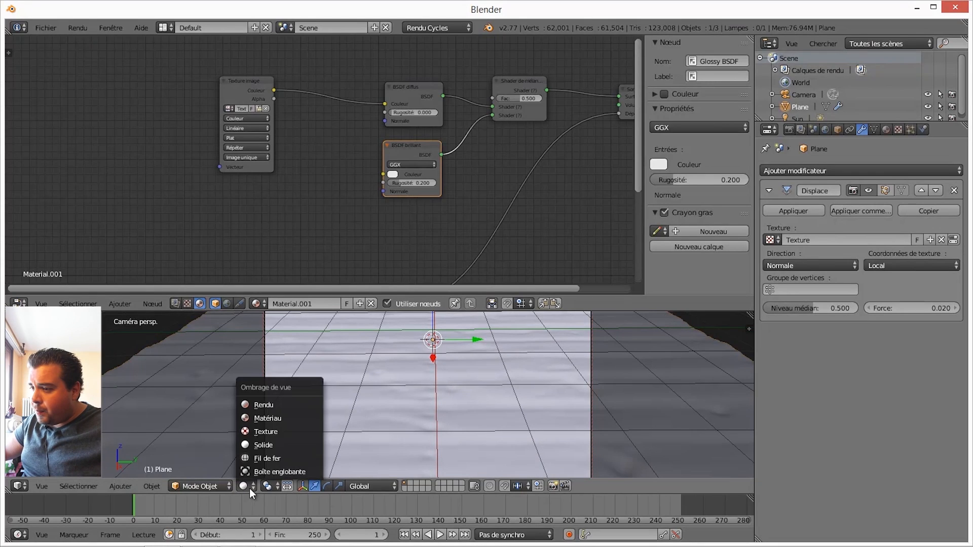
{"action": "left_click", "coordinate": [279, 406]}
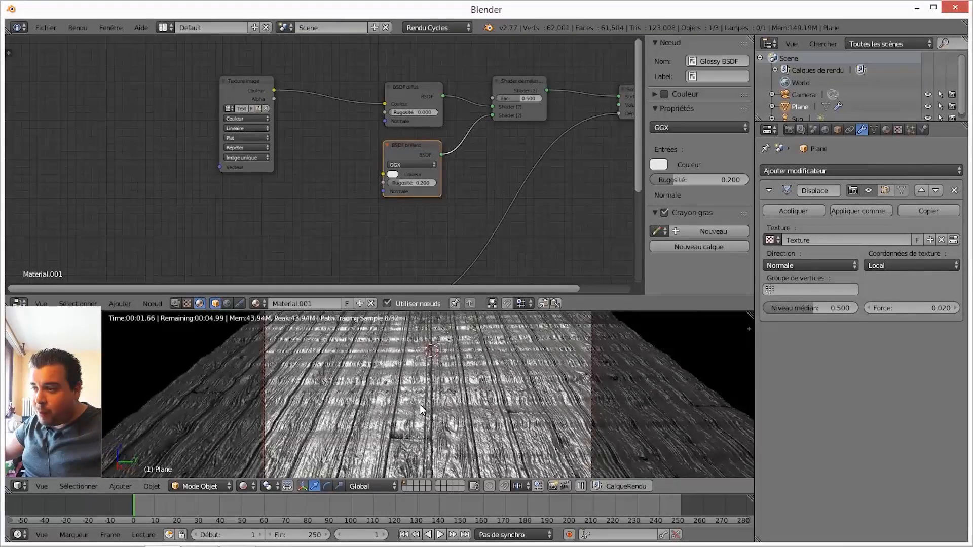
{"action": "scroll", "coordinate": [420, 404], "scroll_direction": "down", "scroll_amount": 1}
{"action": "scroll", "coordinate": [434, 405], "scroll_direction": "up", "scroll_amount": 1}
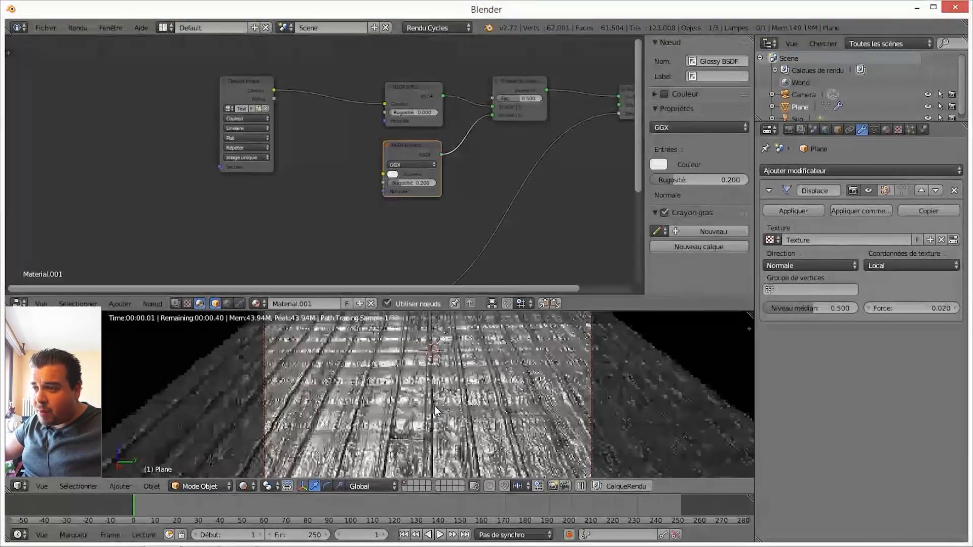
{"action": "scroll", "coordinate": [434, 406], "scroll_direction": "up", "scroll_amount": 1}
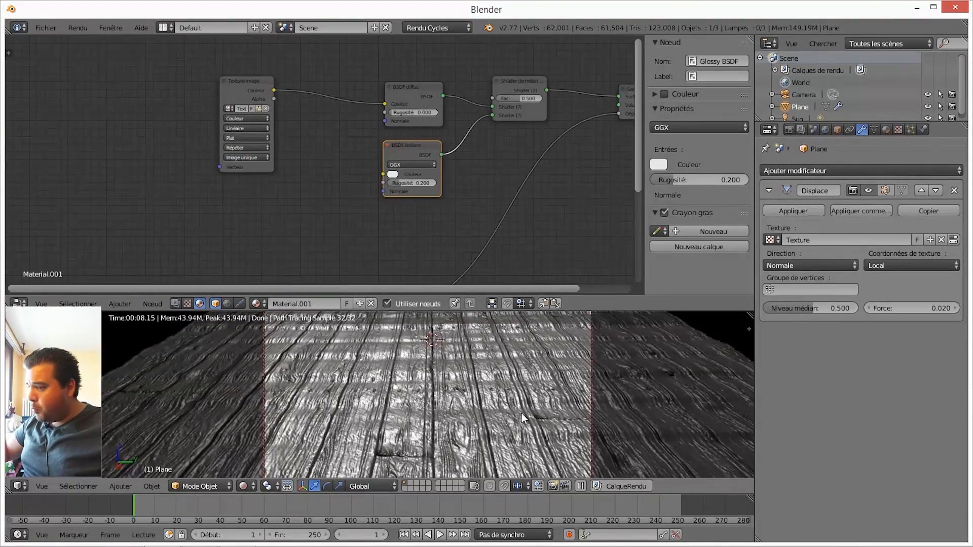
{"action": "middle_click_drag", "start_coordinate": [524, 406], "coordinate": [520, 414]}
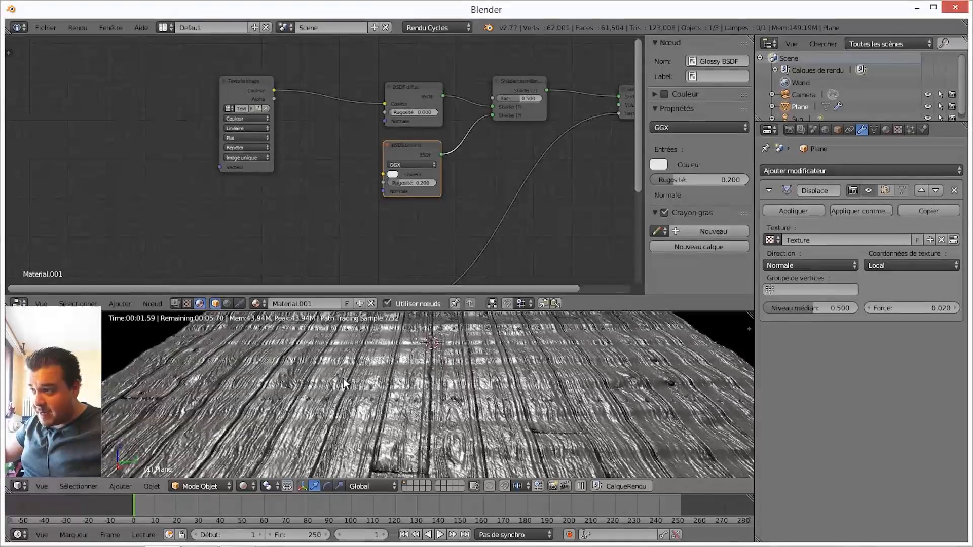
- Add a Texture image node above the colour texture and BSDF diffus nodes, placed between the two
{"action": "middle_click_drag", "start_coordinate": [496, 186], "coordinate": [443, 246]}
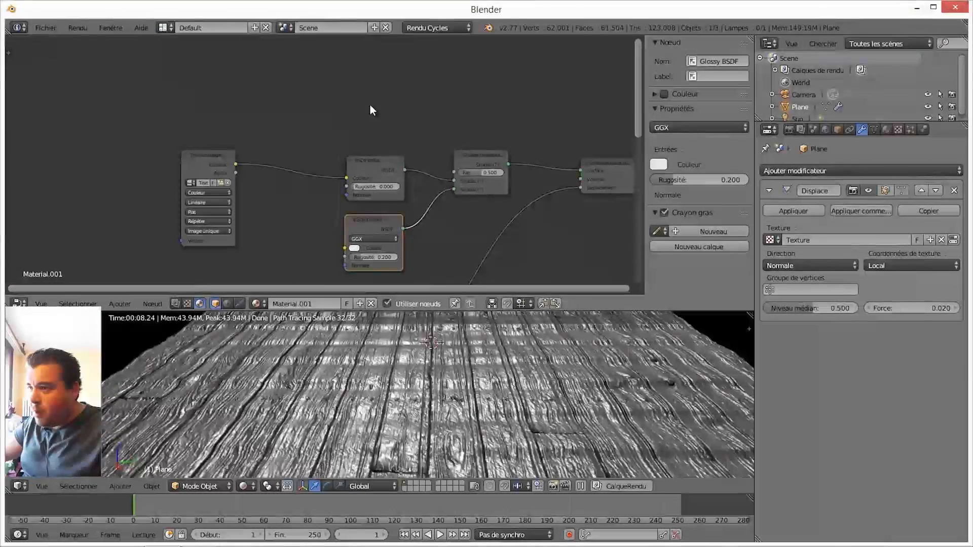
{"action": "key", "text": "shift+a"}
{"action": "mouse_move", "coordinate": [365, 98]}
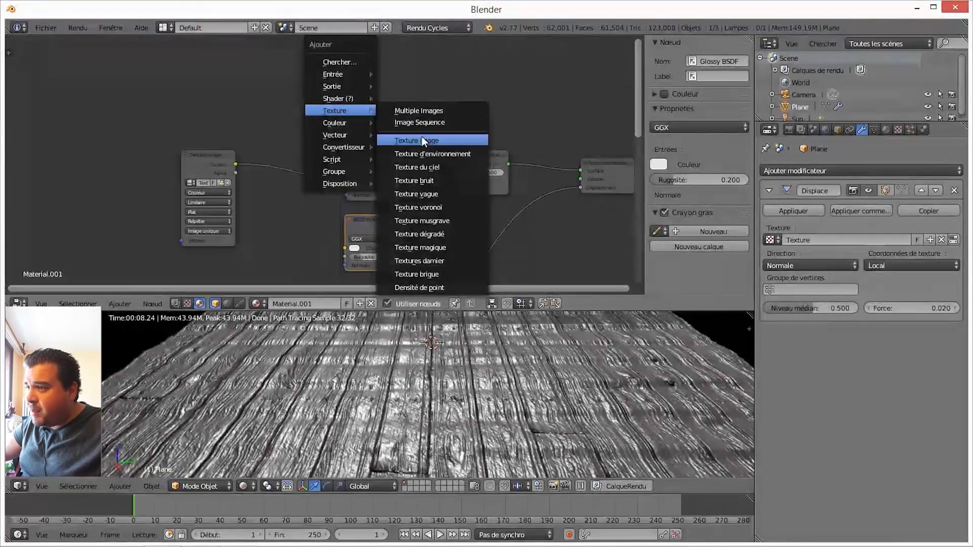
{"action": "left_click", "coordinate": [422, 136]}
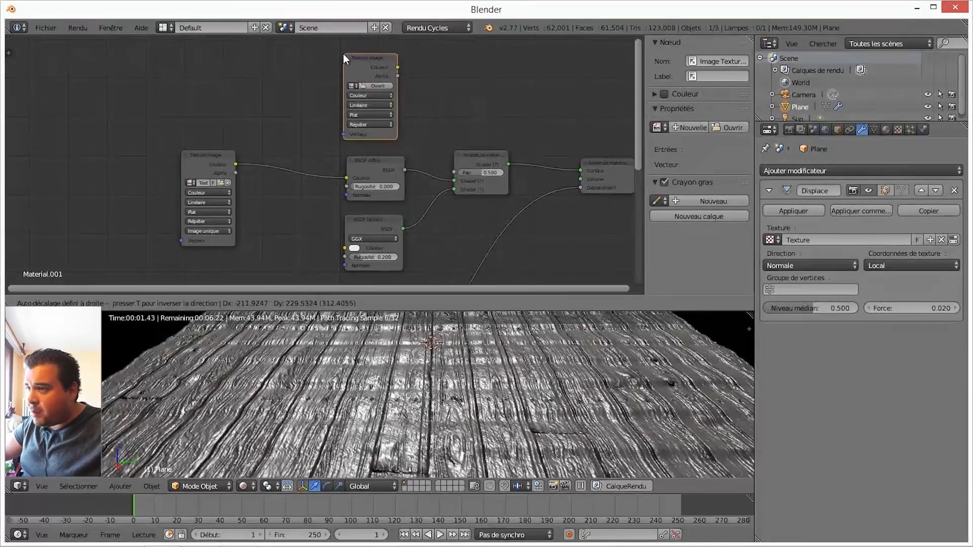
{"action": "left_click", "coordinate": [343, 53]}
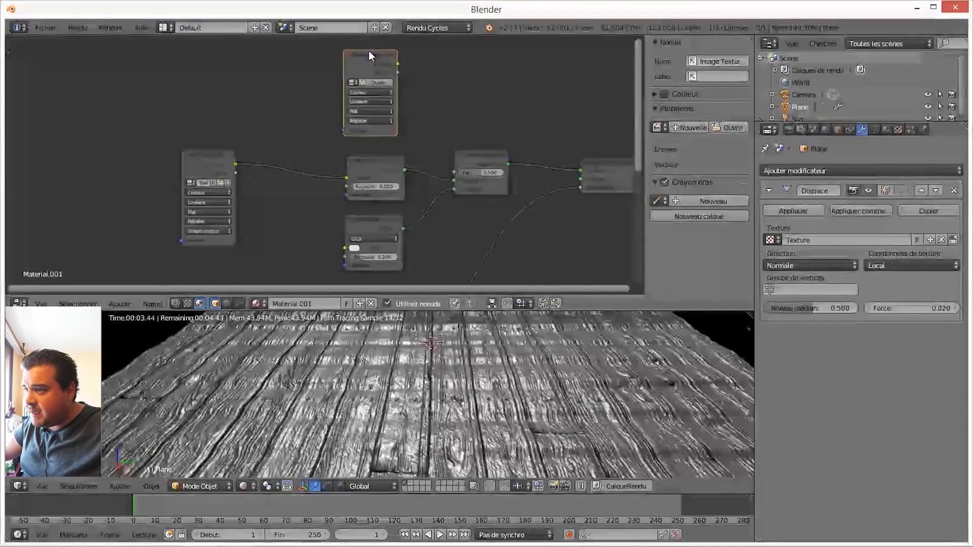
{"action": "left_click_drag", "start_coordinate": [369, 50], "coordinate": [303, 49]}
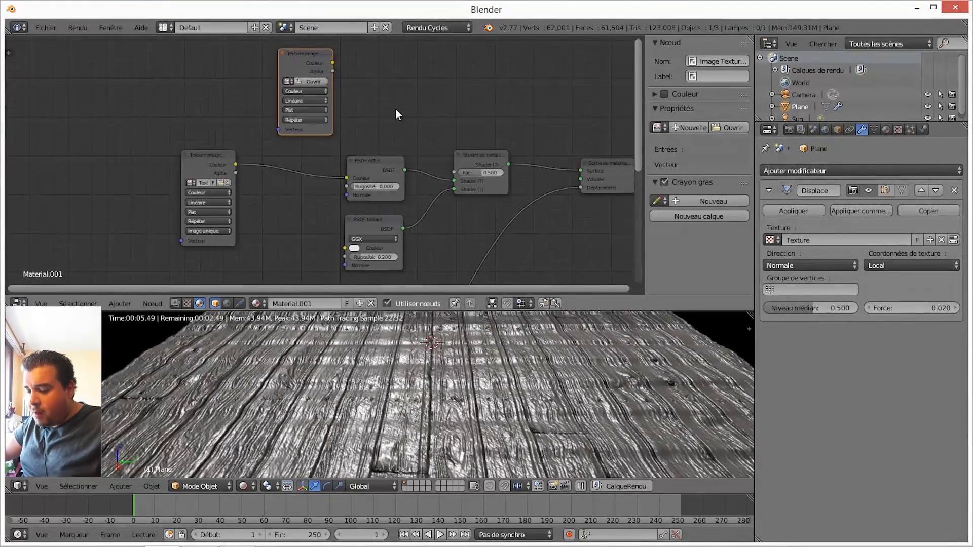
- Add a Mélanger RGB node beside the new image texture node, above BSDF diffus
{"action": "key", "text": "shift+a"}
{"action": "mouse_move", "coordinate": [403, 104]}
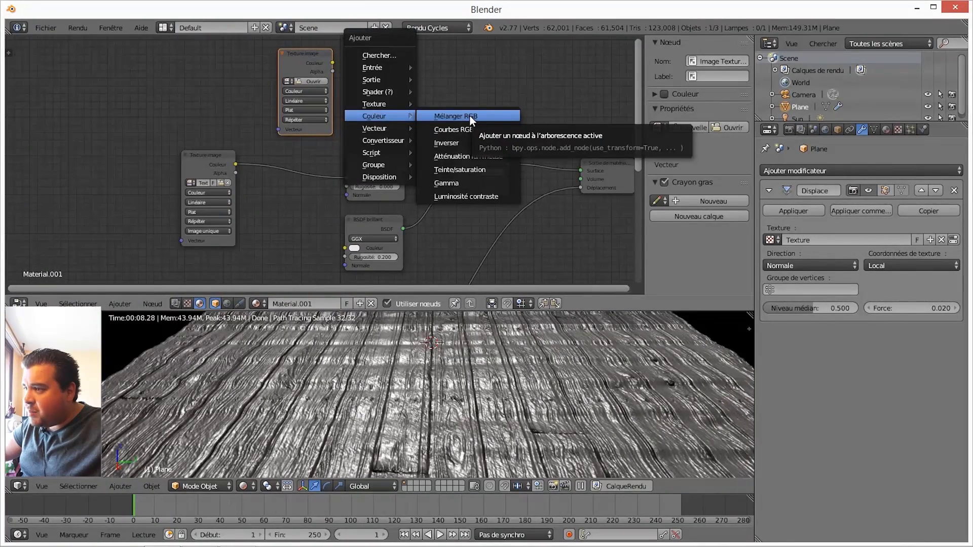
{"action": "left_click", "coordinate": [469, 115]}
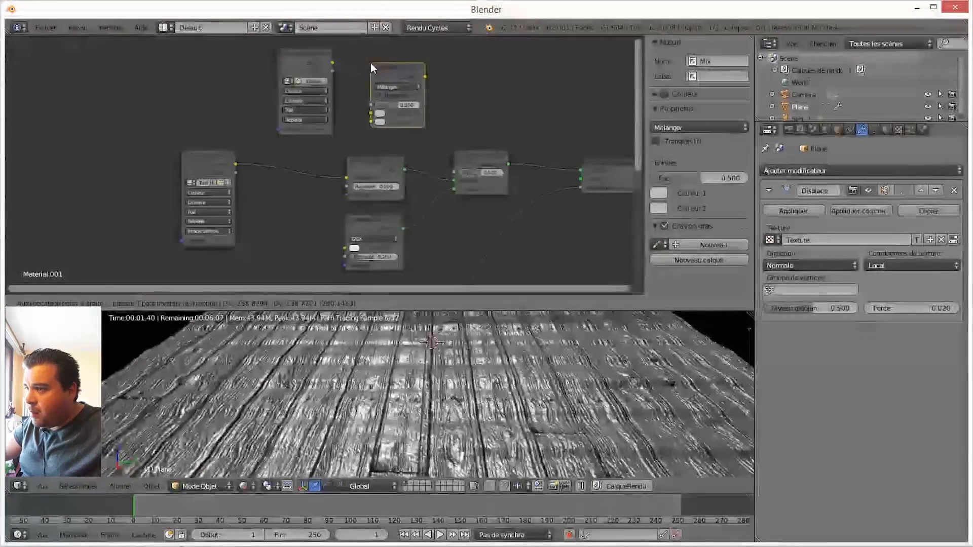
{"action": "left_click", "coordinate": [369, 66]}
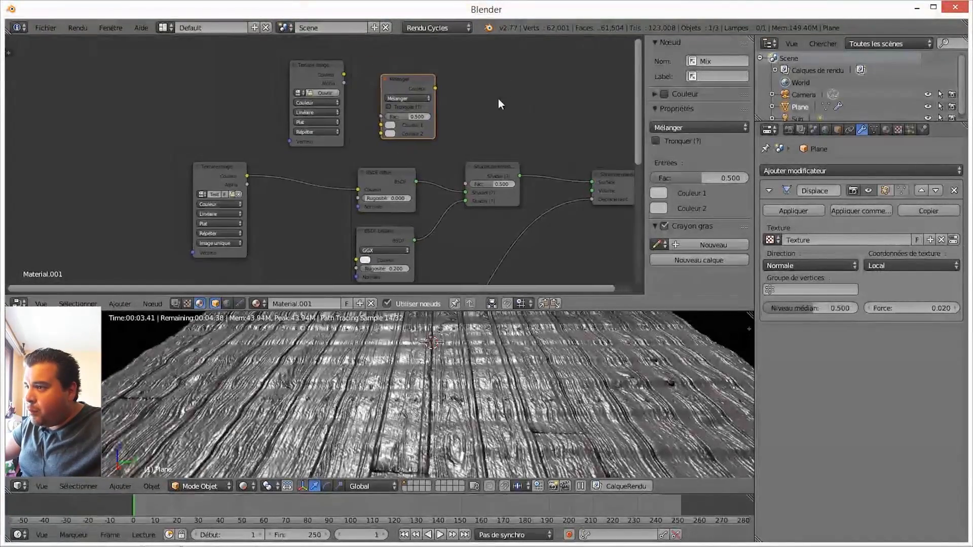
- Link the new image texture's Couleur output to Couleur 1 of the Mélanger node and set Couleur 2 to black
{"action": "left_click_drag", "start_coordinate": [345, 75], "coordinate": [348, 74]}
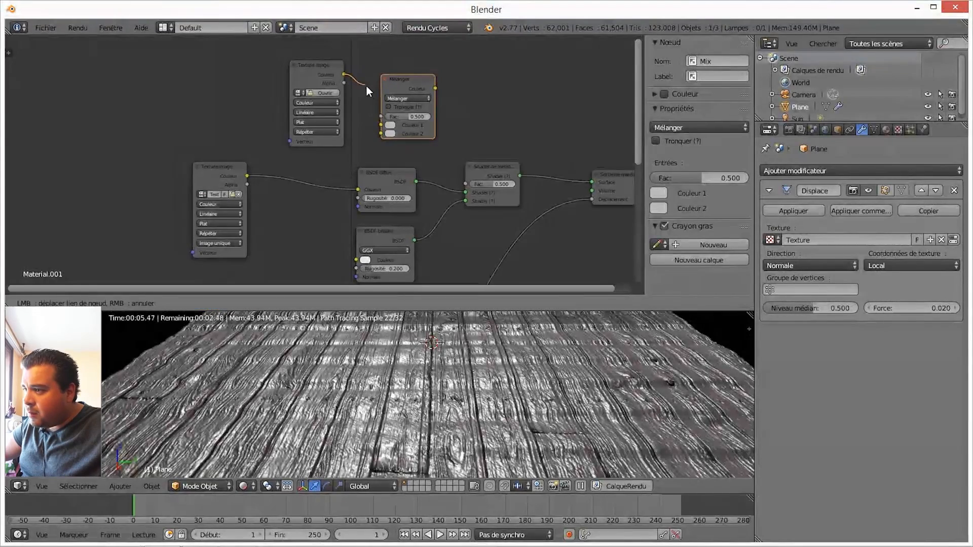
{"action": "left_click_drag", "start_coordinate": [373, 114], "coordinate": [391, 135]}
{"action": "left_click", "coordinate": [389, 133]}
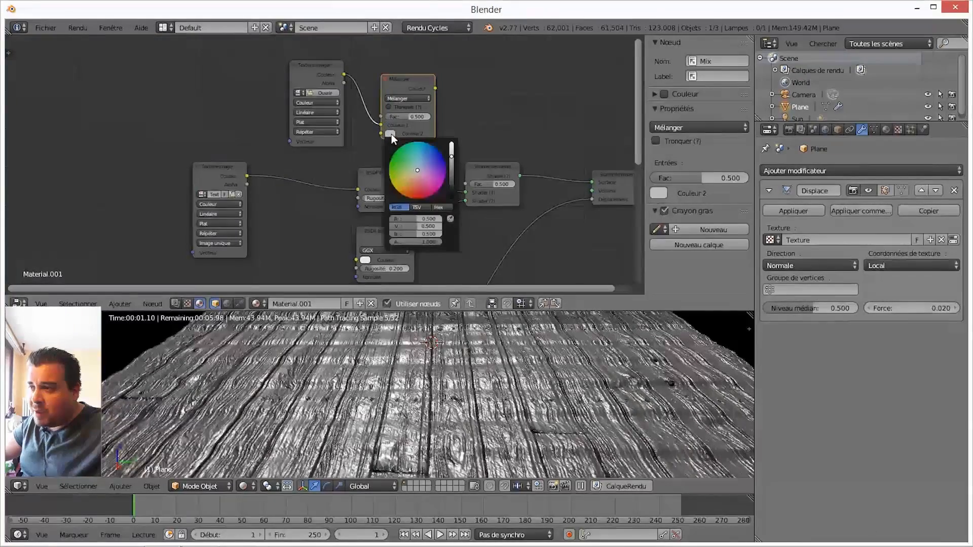
{"action": "left_click", "coordinate": [453, 167]}
{"action": "left_click_drag", "start_coordinate": [455, 167], "coordinate": [459, 214]}
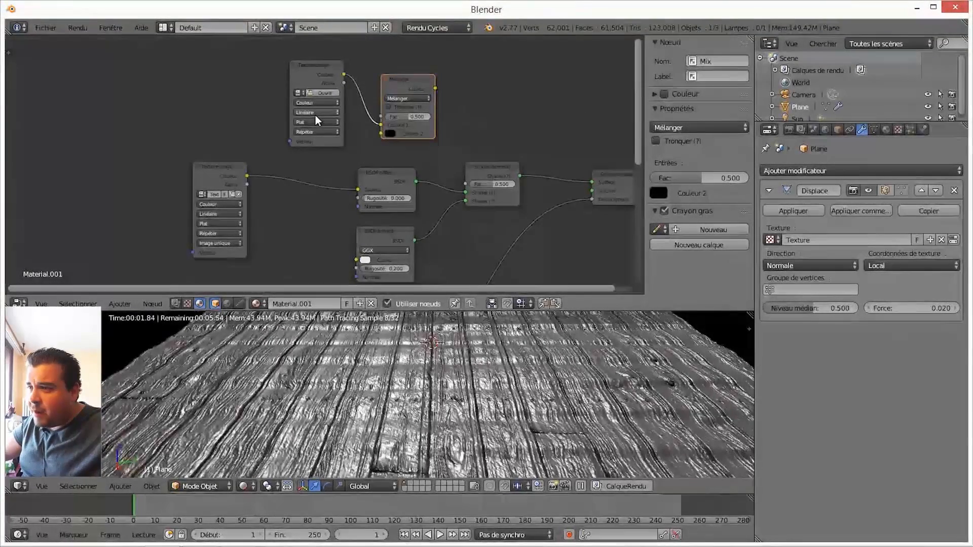
- Load TexturesCom_WoodPlanksBare0152_1_S_SPEC.png from the Texture Sol Bois folder into the new image texture node
{"action": "left_click", "coordinate": [323, 93]}
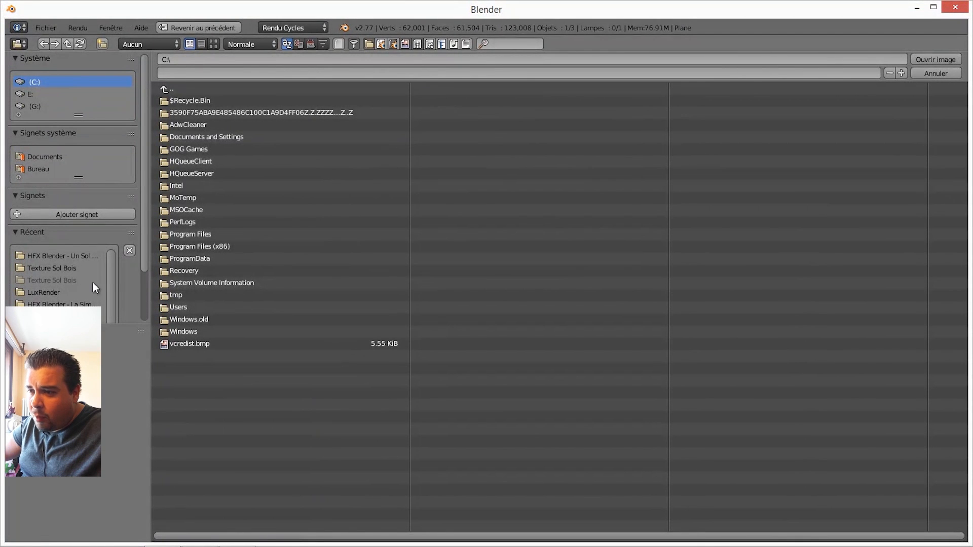
{"action": "left_click", "coordinate": [65, 269]}
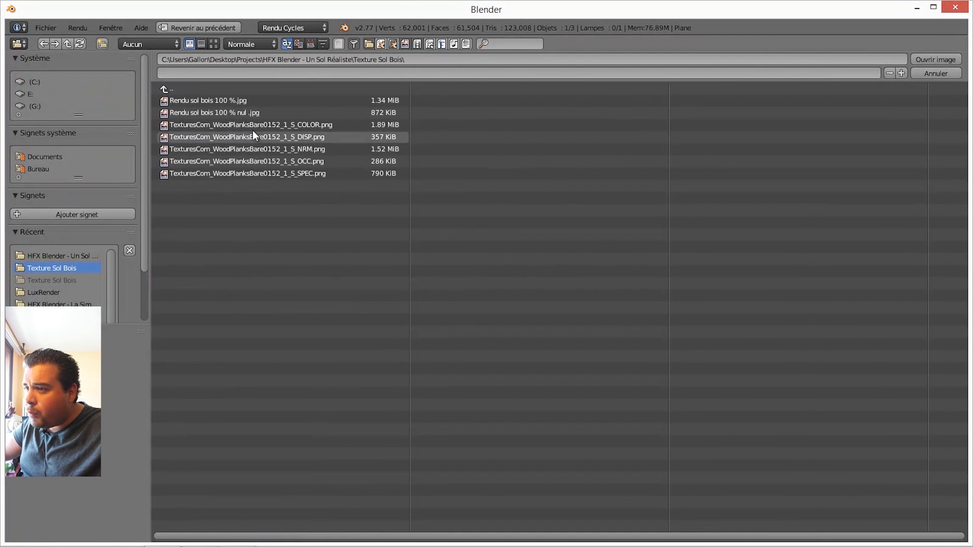
{"action": "left_click", "coordinate": [269, 176]}
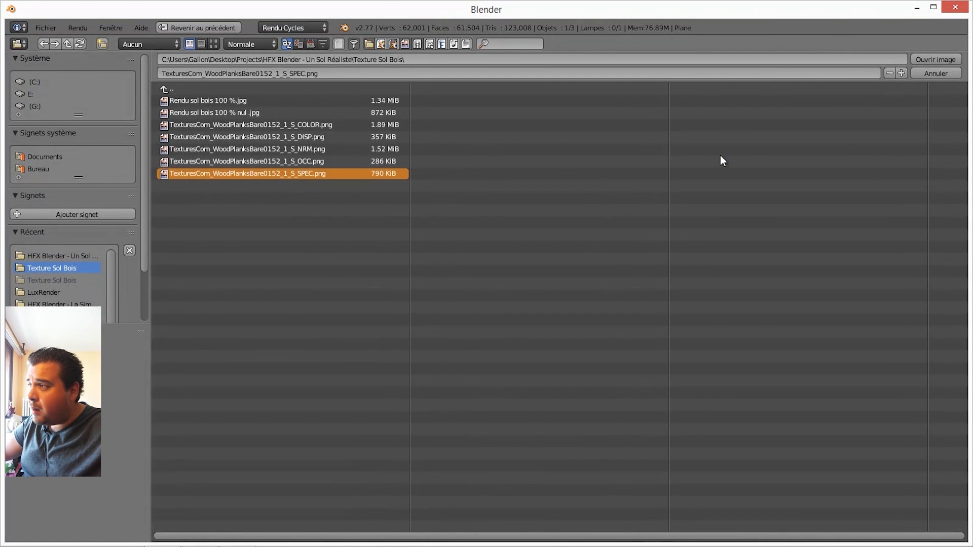
{"action": "left_click", "coordinate": [937, 63]}
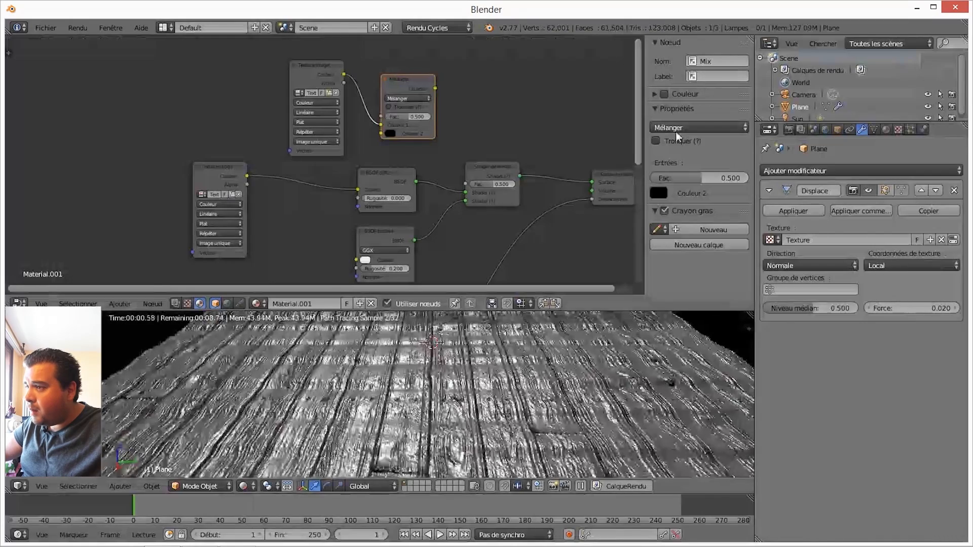
- Connect the Mélanger node's Couleur output to the Fac input of the Shader de mélange
{"action": "left_click_drag", "start_coordinate": [435, 90], "coordinate": [463, 187]}
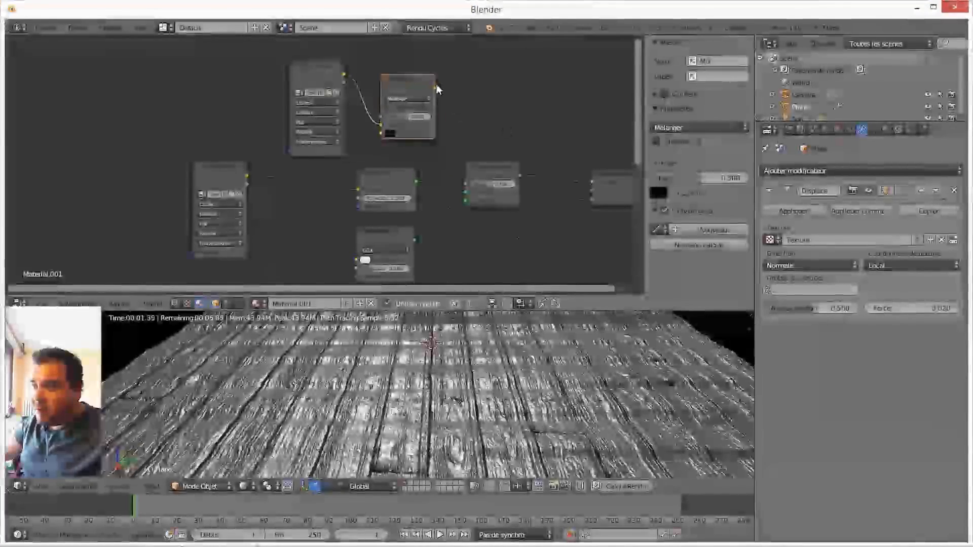
{"action": "mouse_move", "coordinate": [491, 185]}
{"action": "left_mouse_down"}
{"action": "mouse_move", "coordinate": [455, 186]}
{"action": "mouse_move", "coordinate": [537, 189]}
{"action": "mouse_move", "coordinate": [423, 188]}
{"action": "mouse_move", "coordinate": [537, 190]}
{"action": "mouse_move", "coordinate": [475, 181]}
{"action": "mouse_move", "coordinate": [492, 181]}
{"action": "left_mouse_up"}
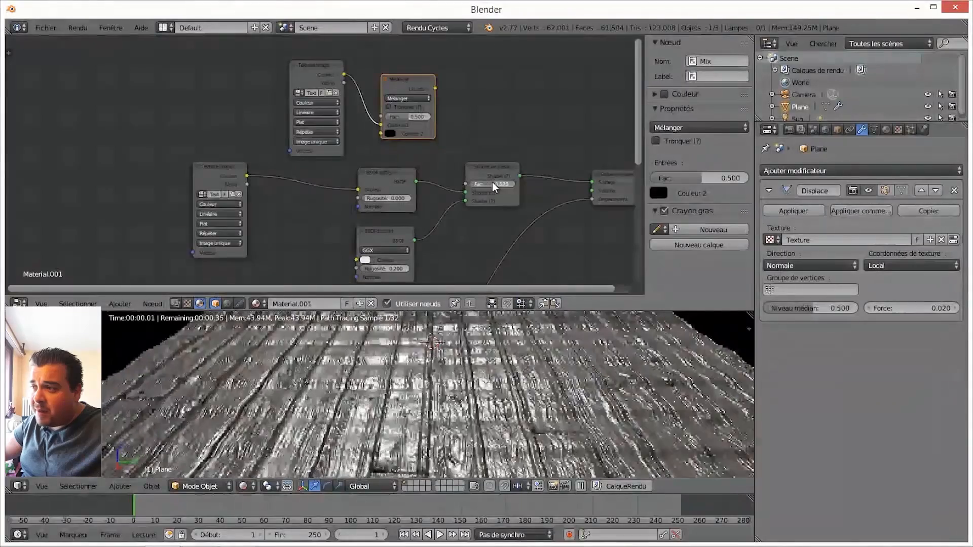
{"action": "left_click_drag", "start_coordinate": [435, 89], "coordinate": [466, 185]}
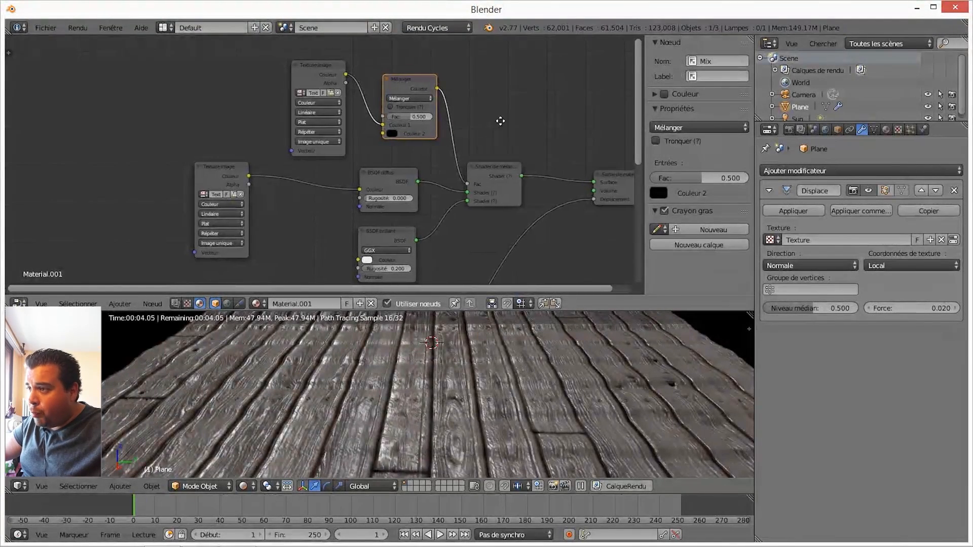
{"action": "middle_click_drag", "start_coordinate": [501, 120], "coordinate": [510, 113]}
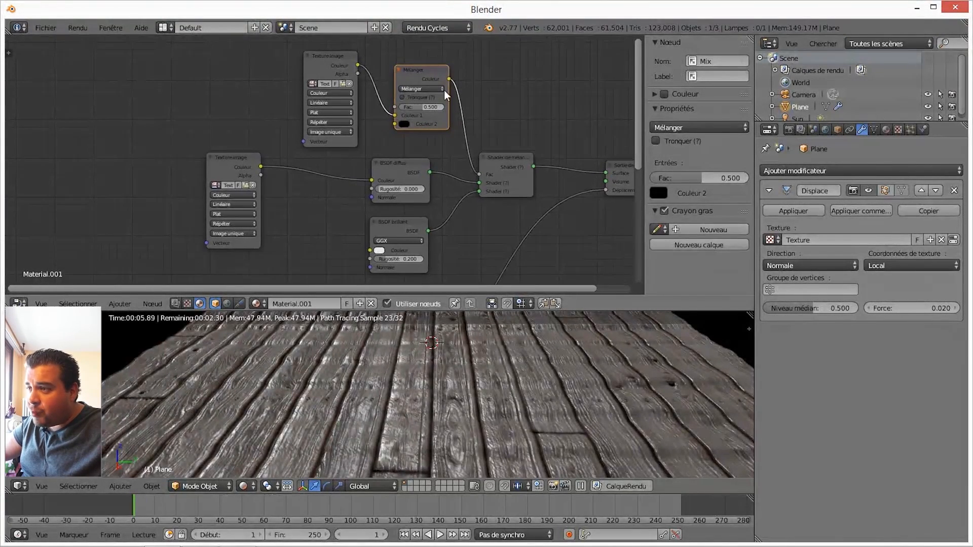
- Shift the Mélanger node slightly and set its Fac to 0.7
{"action": "left_click_drag", "start_coordinate": [425, 85], "coordinate": [352, 108]}
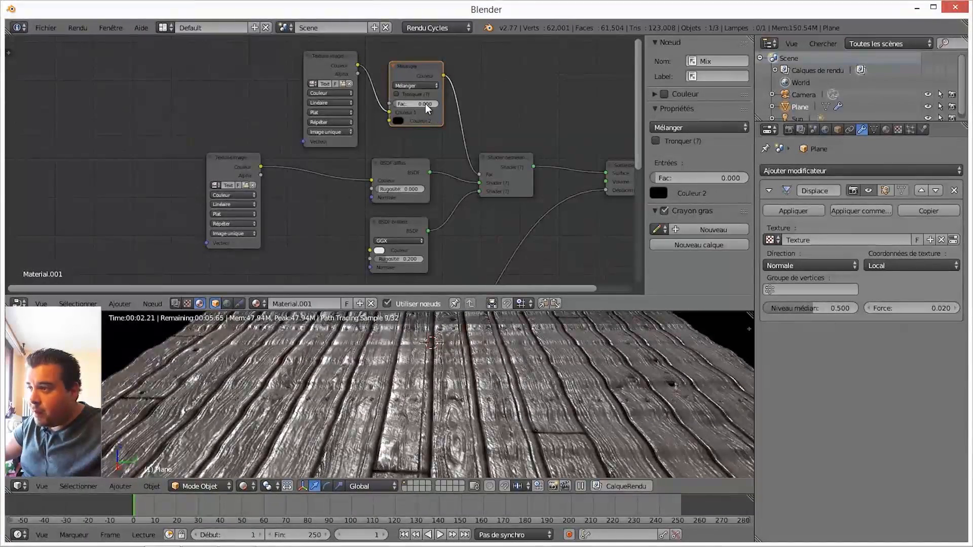
{"action": "double_click", "coordinate": [424, 104]}
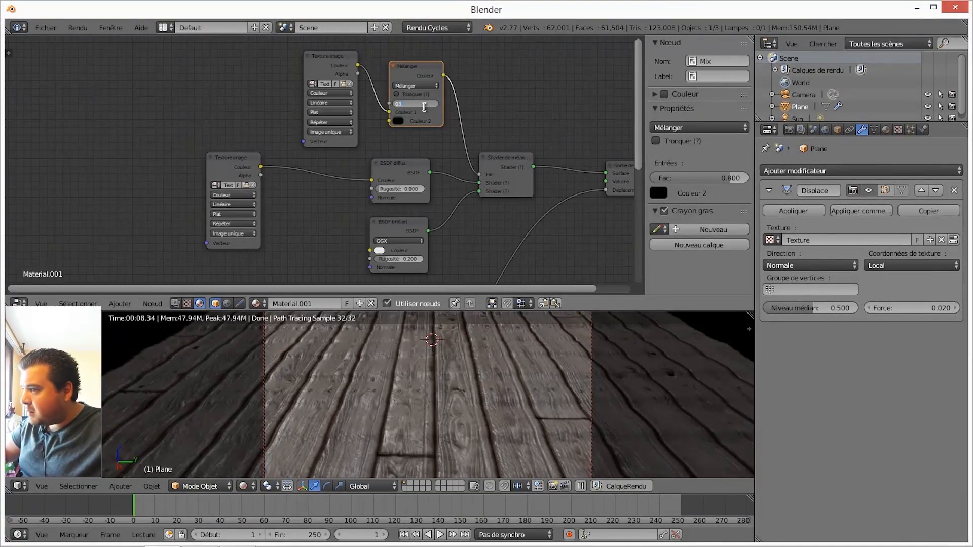
{"action": "key", "text": "BackSpace"}
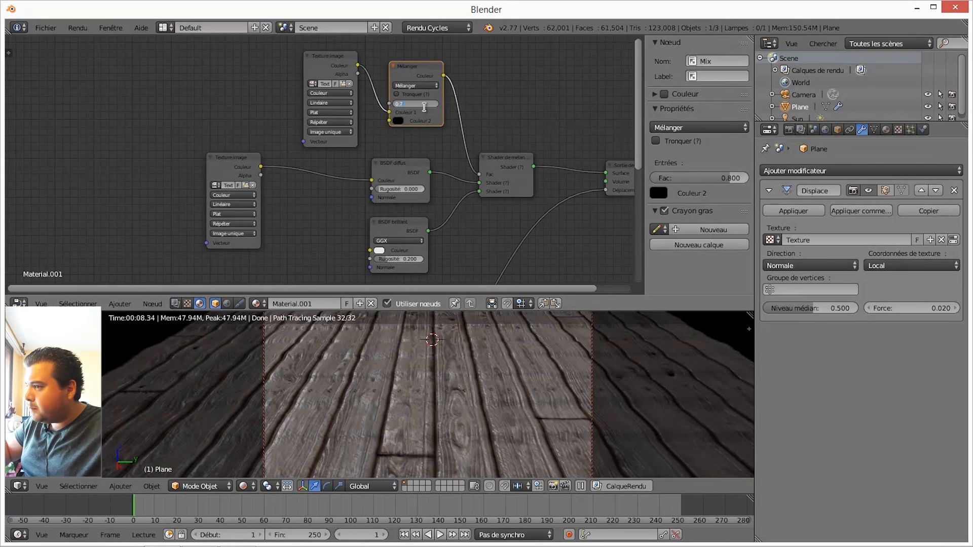
{"action": "key", "text": "Return"}
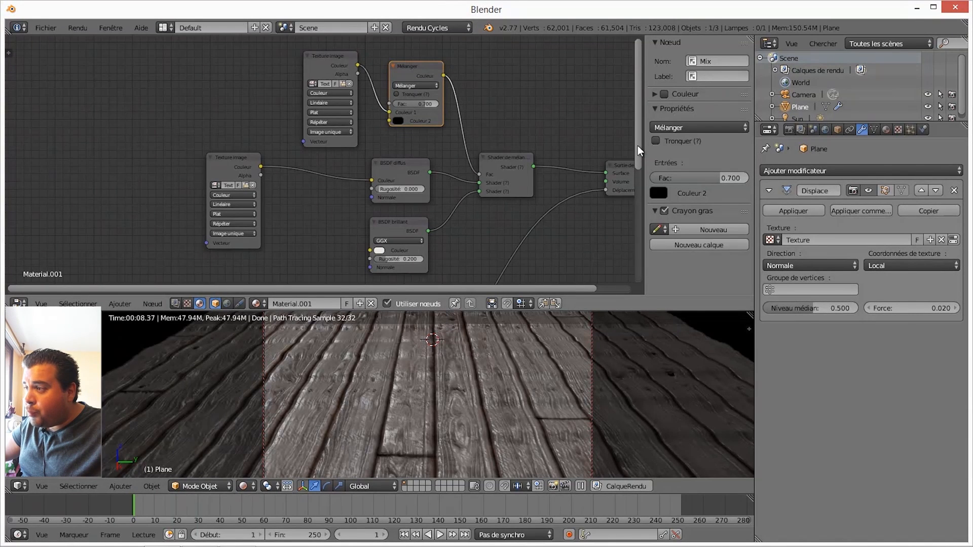
- Shift the BSDF brillant node slightly and add a Texture image node between the colour texture and the normal map's texture
{"action": "left_click_drag", "start_coordinate": [637, 144], "coordinate": [637, 190]}
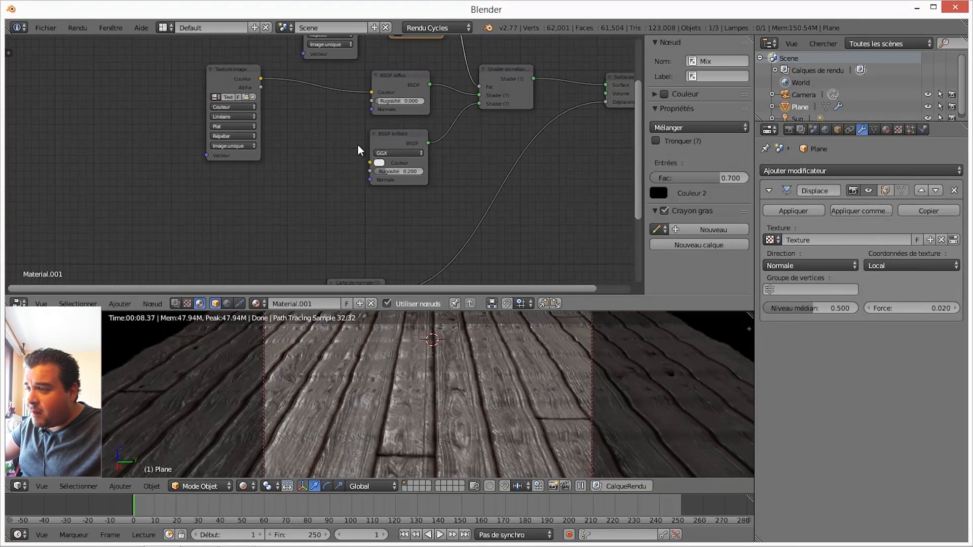
{"action": "left_click_drag", "start_coordinate": [406, 134], "coordinate": [419, 147]}
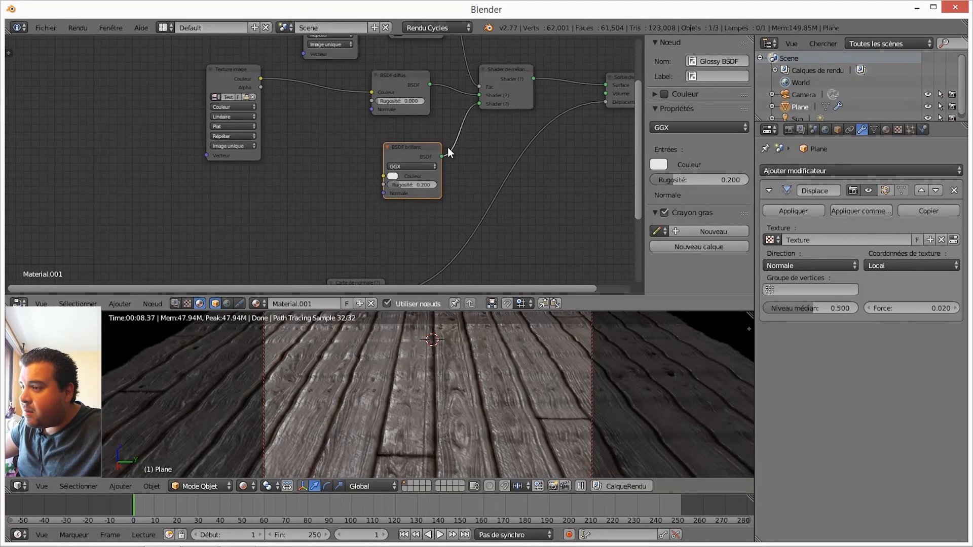
{"action": "middle_click_drag", "start_coordinate": [329, 185], "coordinate": [347, 143]}
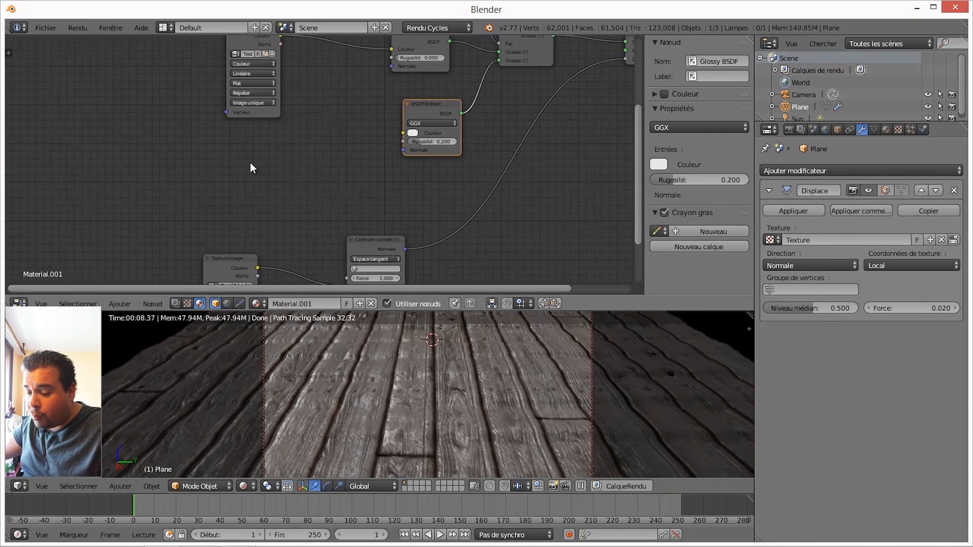
{"action": "key", "text": "shift+a"}
{"action": "mouse_move", "coordinate": [244, 157]}
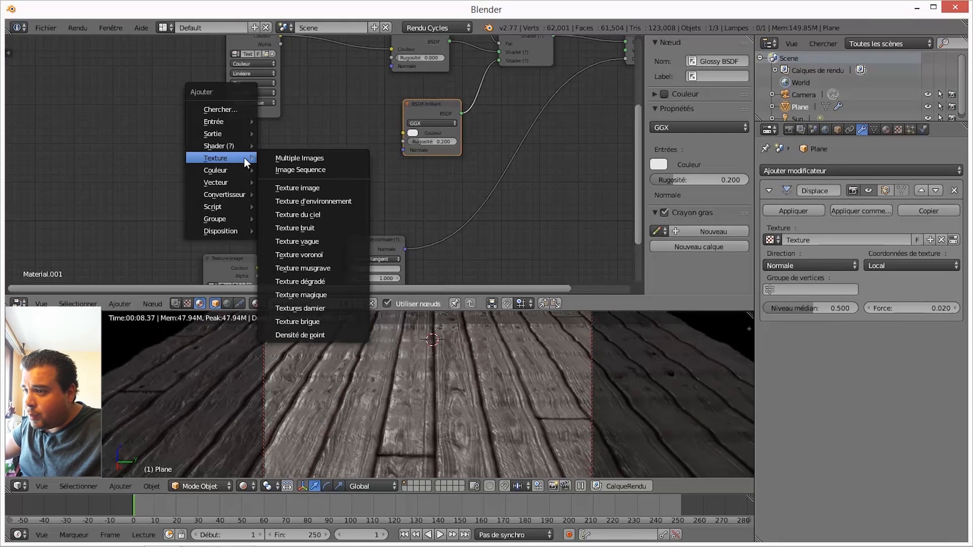
{"action": "left_click", "coordinate": [307, 188]}
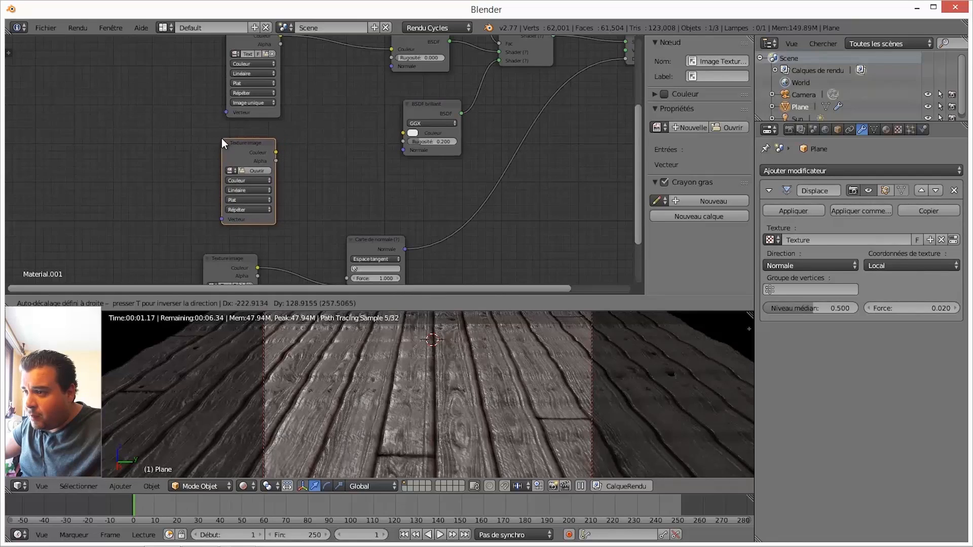
{"action": "left_click", "coordinate": [224, 143]}
- Load TexturesCom_WoodPlanksBare0152_1_S_OCC.png from the Texture Sol Bois folder into the new image texture node
{"action": "left_click", "coordinate": [254, 171]}
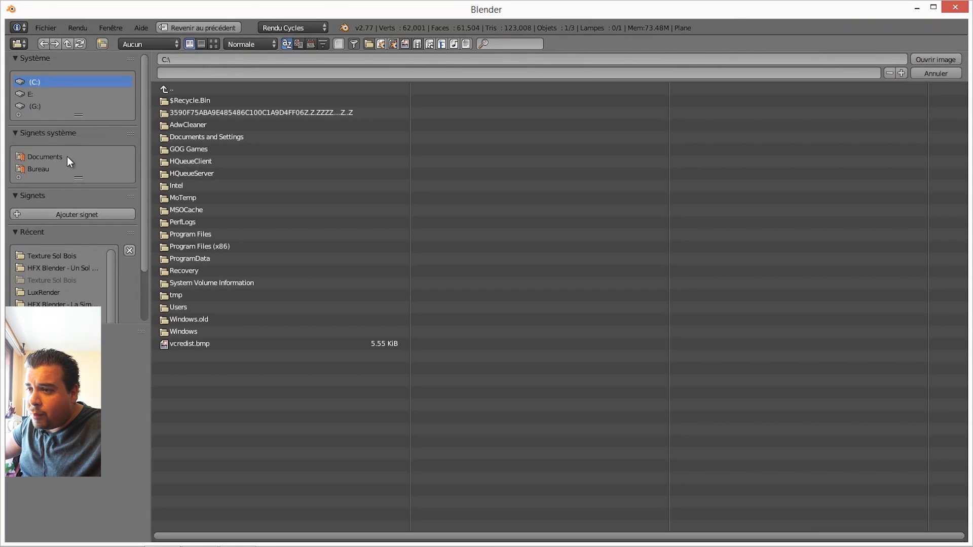
{"action": "left_click", "coordinate": [53, 255]}
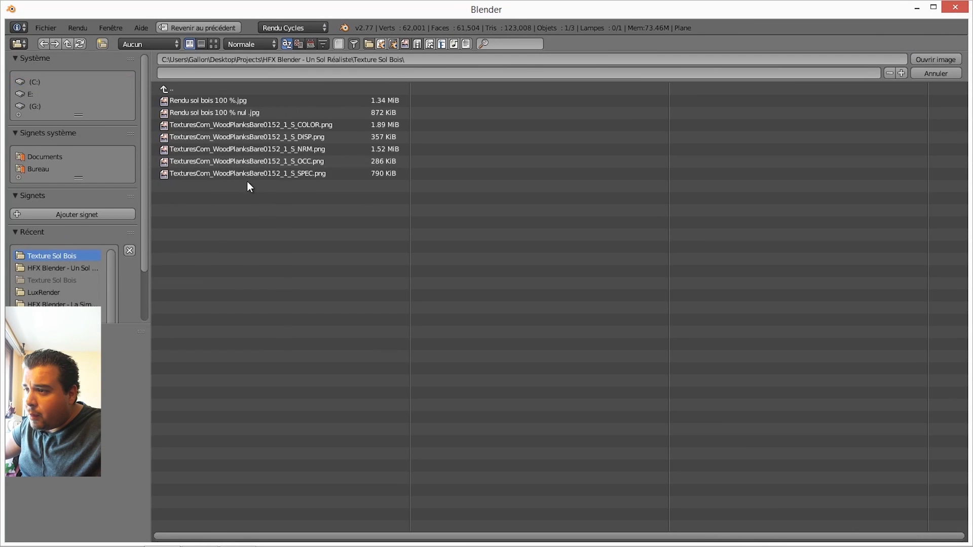
{"action": "left_click", "coordinate": [290, 161]}
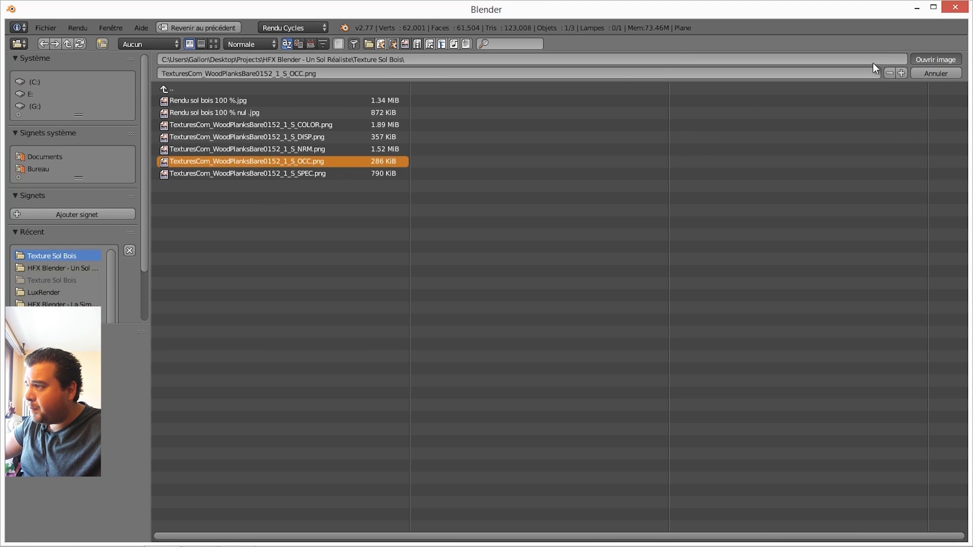
{"action": "left_click", "coordinate": [934, 59]}
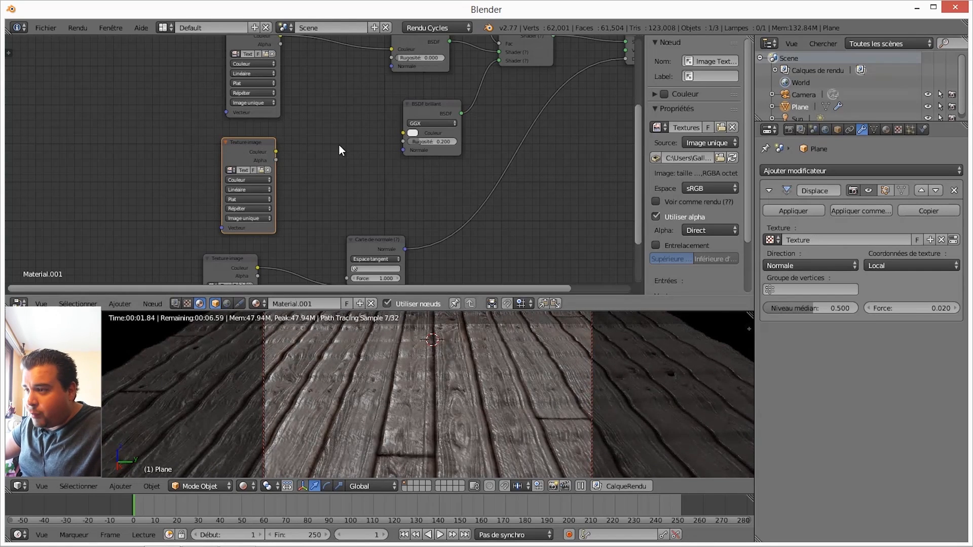
- Add a Mélanger colour node beside the occlusion texture and link the texture's Couleur output to its Couleur 1 input
{"action": "key", "text": "shift+a"}
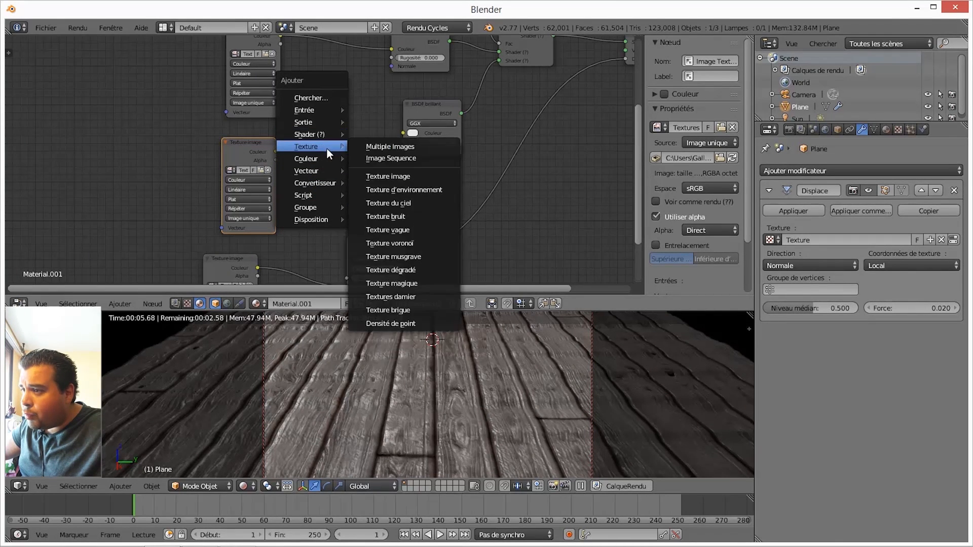
{"action": "mouse_move", "coordinate": [324, 159]}
{"action": "left_click", "coordinate": [397, 160]}
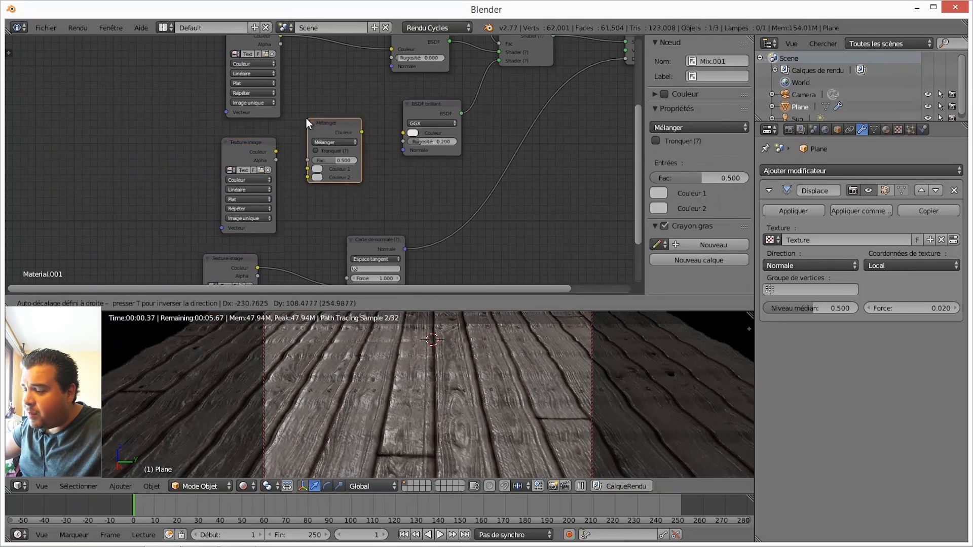
{"action": "left_click", "coordinate": [304, 118]}
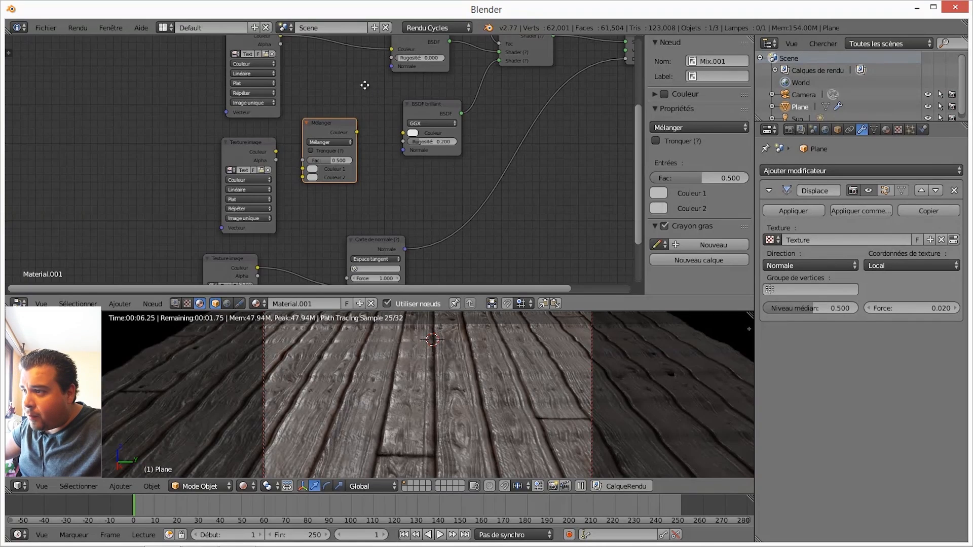
{"action": "mouse_move", "coordinate": [365, 84]}
{"action": "middle_mouse_down"}
{"action": "mouse_move", "coordinate": [341, 119]}
{"action": "mouse_move", "coordinate": [382, 80]}
{"action": "middle_mouse_up"}
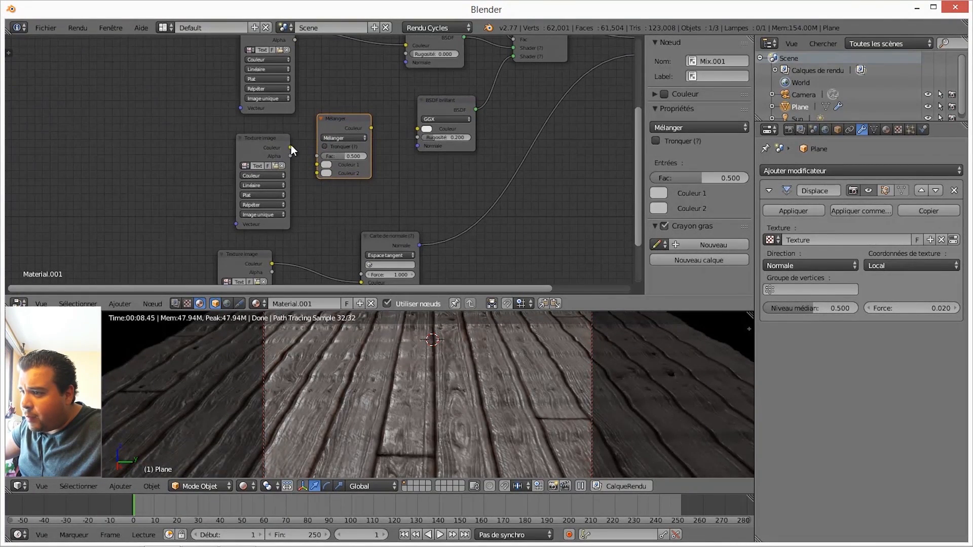
{"action": "left_click_drag", "start_coordinate": [291, 146], "coordinate": [317, 166]}
- Connect the new Mélanger node's Couleur output to the Normale input of BSDF diffus and set its blend type to Multiplier
{"action": "left_click_drag", "start_coordinate": [371, 128], "coordinate": [406, 62]}
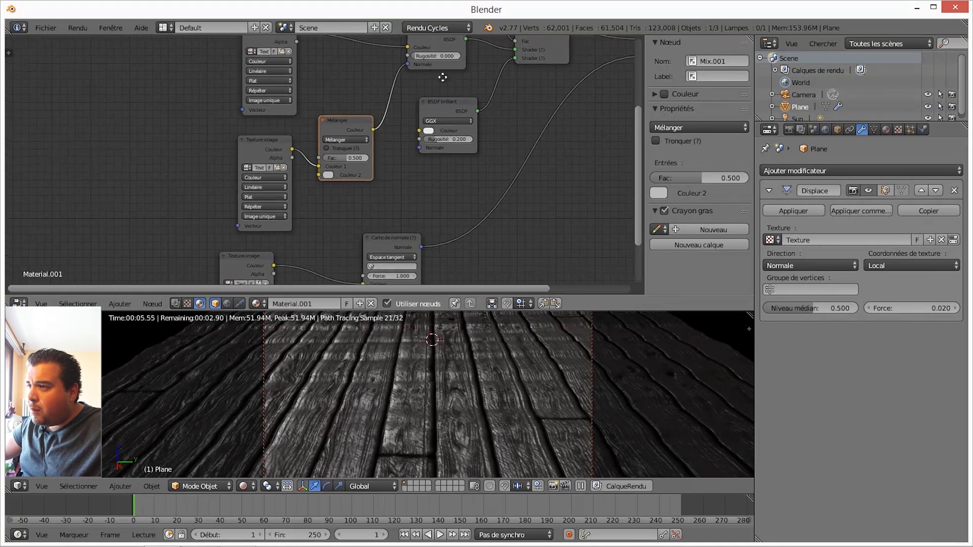
{"action": "middle_click_drag", "start_coordinate": [444, 81], "coordinate": [508, 81]}
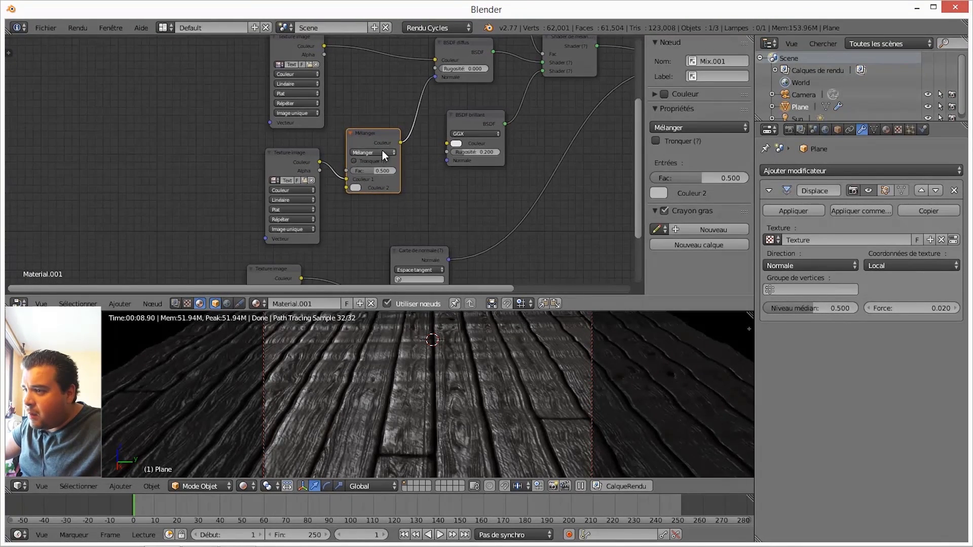
{"action": "left_click", "coordinate": [383, 153]}
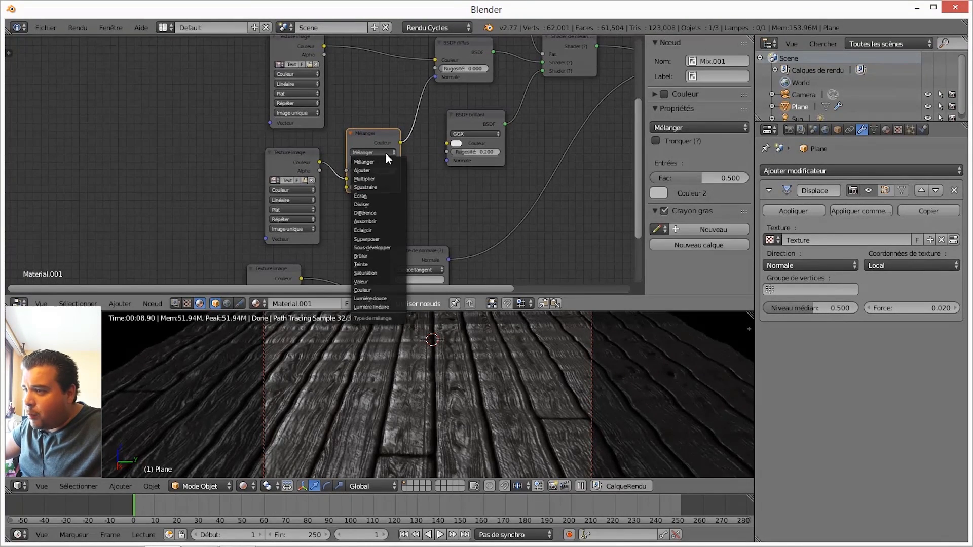
{"action": "left_click", "coordinate": [371, 178]}
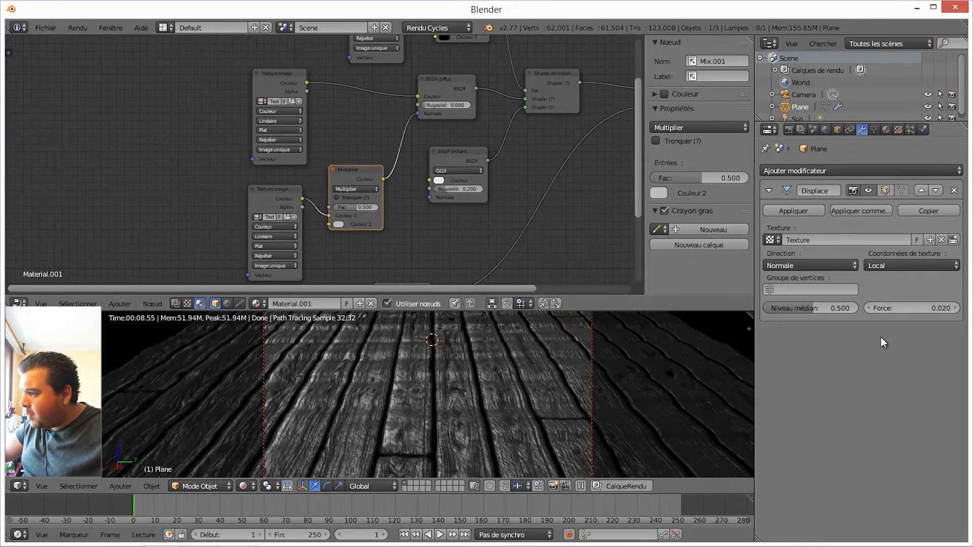
- Set the plane's Displace modifier to Force 0.01, UV texture coordinates and Z direction
{"action": "left_click", "coordinate": [929, 309]}
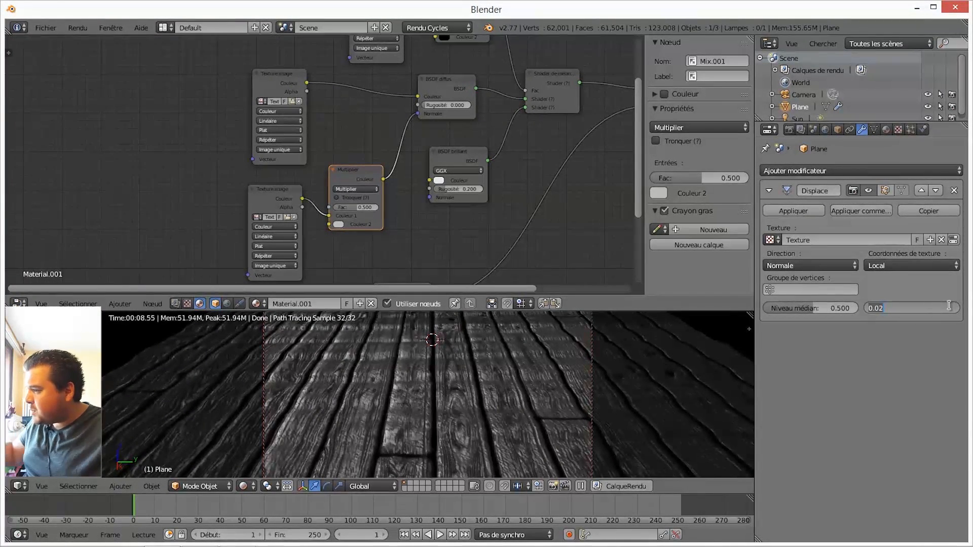
{"action": "type", "text": "0."}
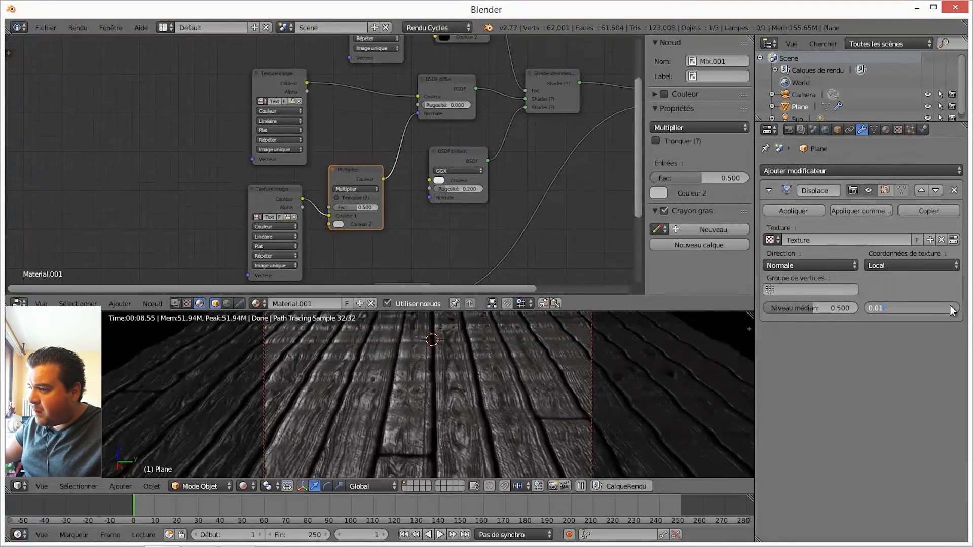
{"action": "key", "text": "Return"}
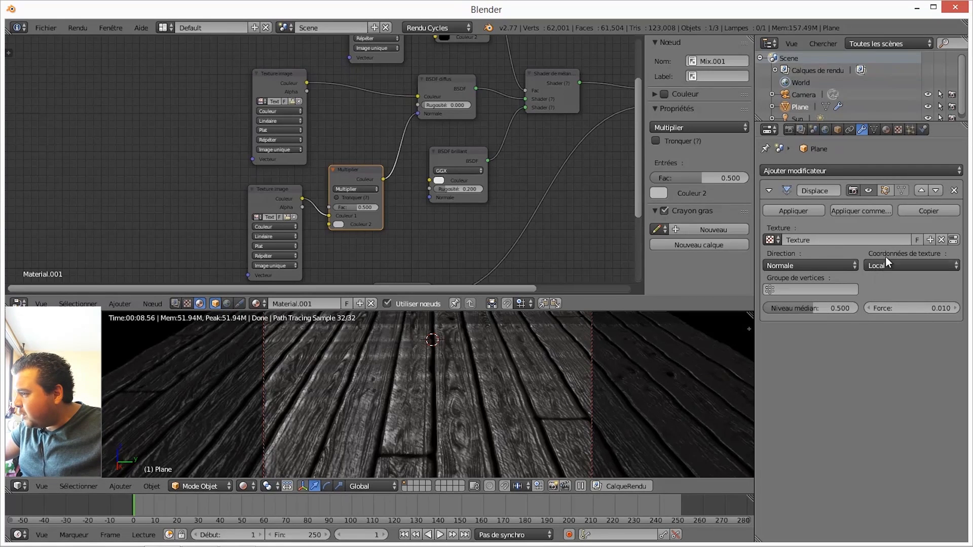
{"action": "left_click", "coordinate": [914, 267]}
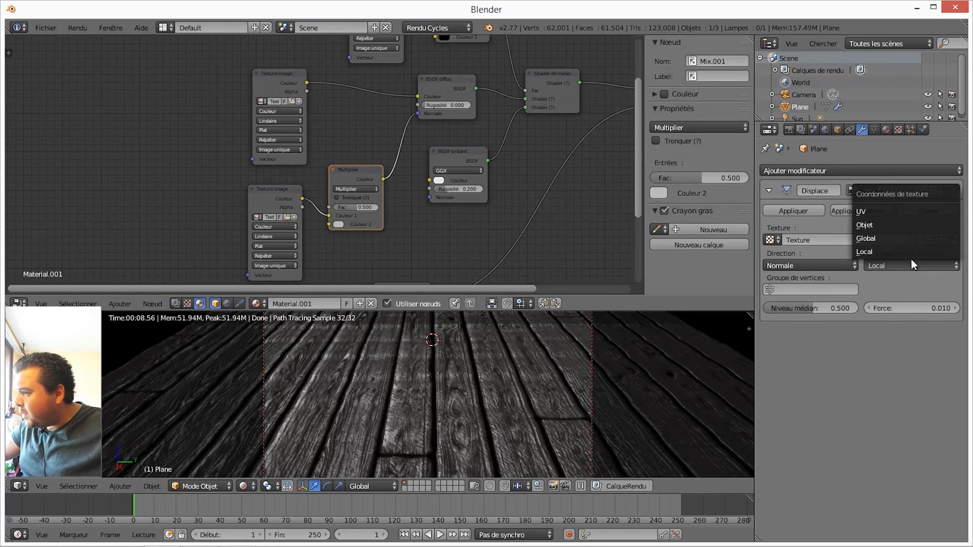
{"action": "left_click", "coordinate": [881, 210]}
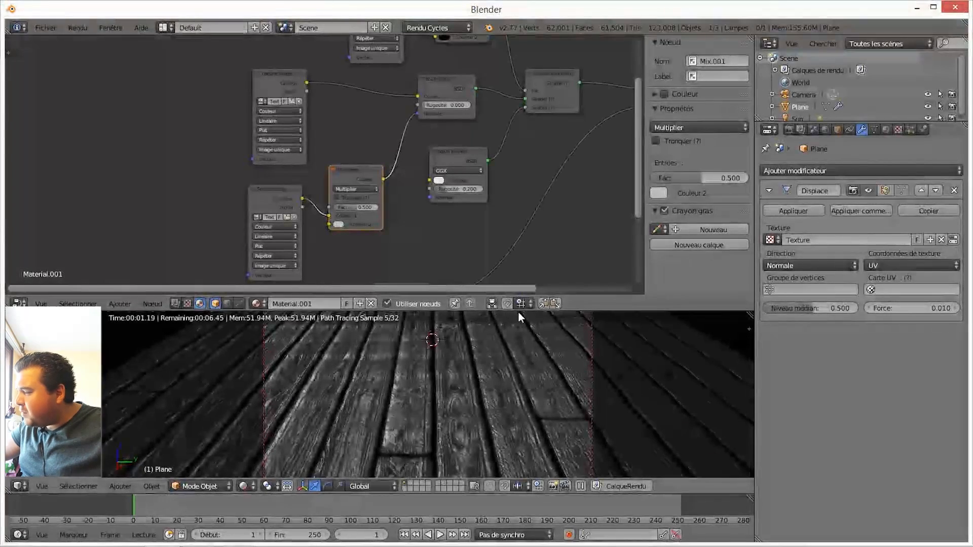
{"action": "left_click", "coordinate": [839, 265]}
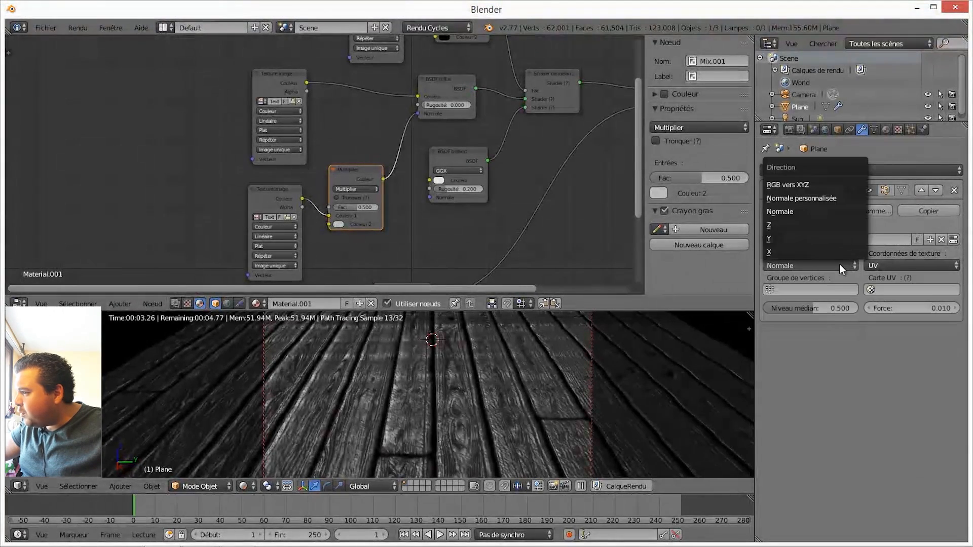
{"action": "left_click", "coordinate": [783, 225]}
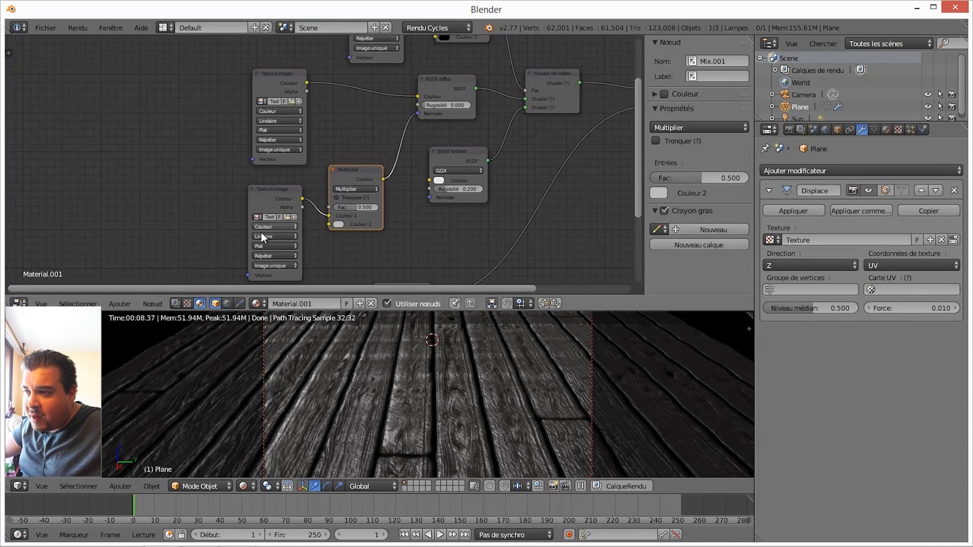
- Set the colour space of the image texture feeding the Carte de normale node to Données non-couleur
{"action": "middle_click_drag", "start_coordinate": [362, 245], "coordinate": [375, 134]}
{"action": "middle_click_drag", "start_coordinate": [320, 223], "coordinate": [333, 173]}
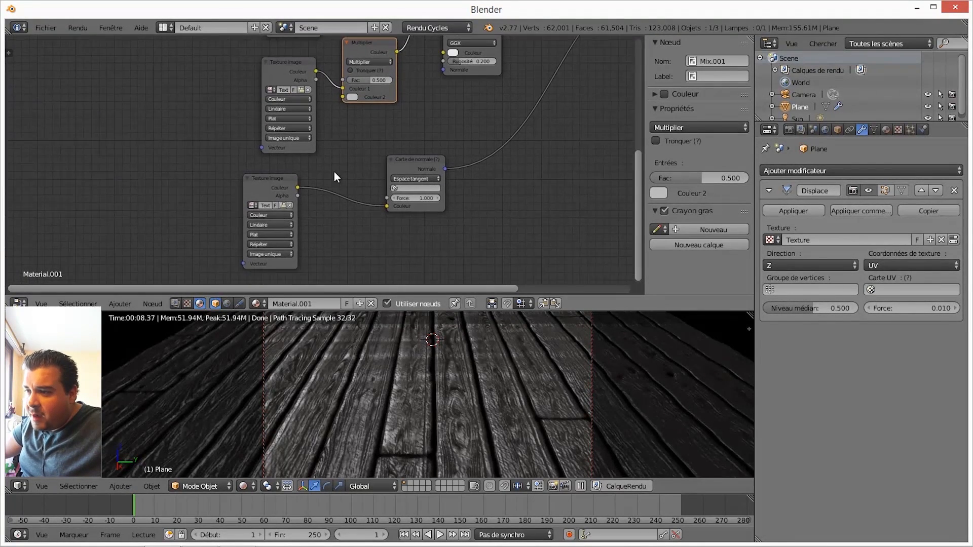
{"action": "left_click", "coordinate": [274, 208]}
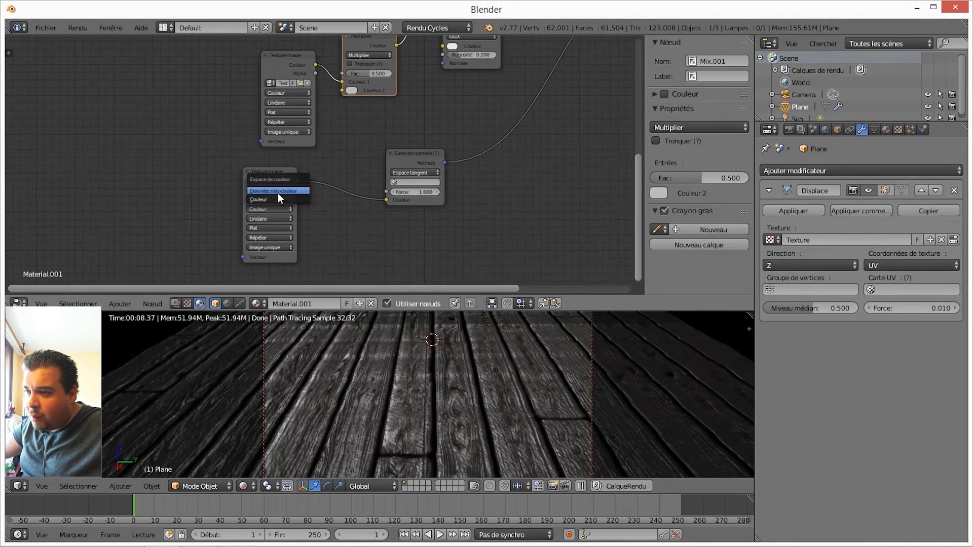
{"action": "left_click", "coordinate": [278, 191]}
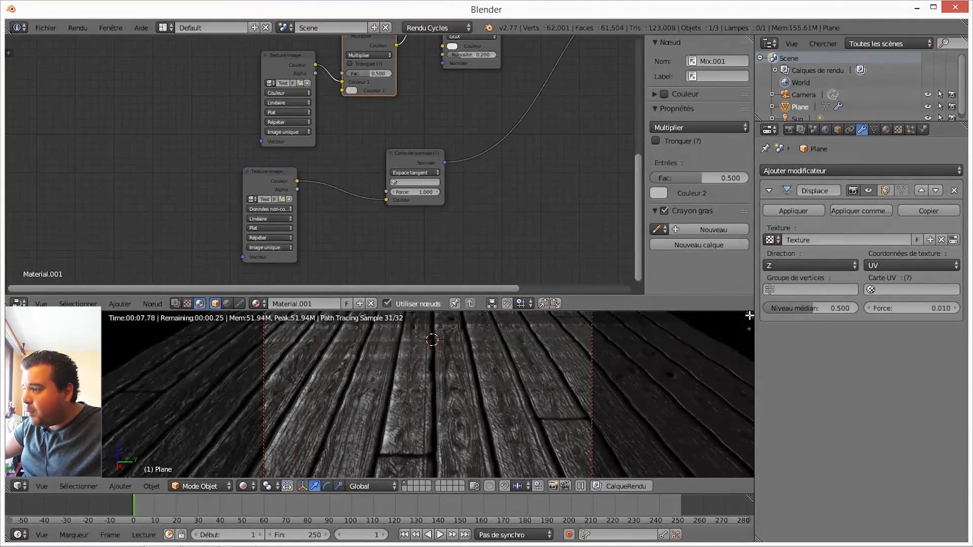
- Expand the 3D view over the node editor area, with viewport shading set to Rendu
{"action": "left_click_drag", "start_coordinate": [753, 310], "coordinate": [738, 185]}
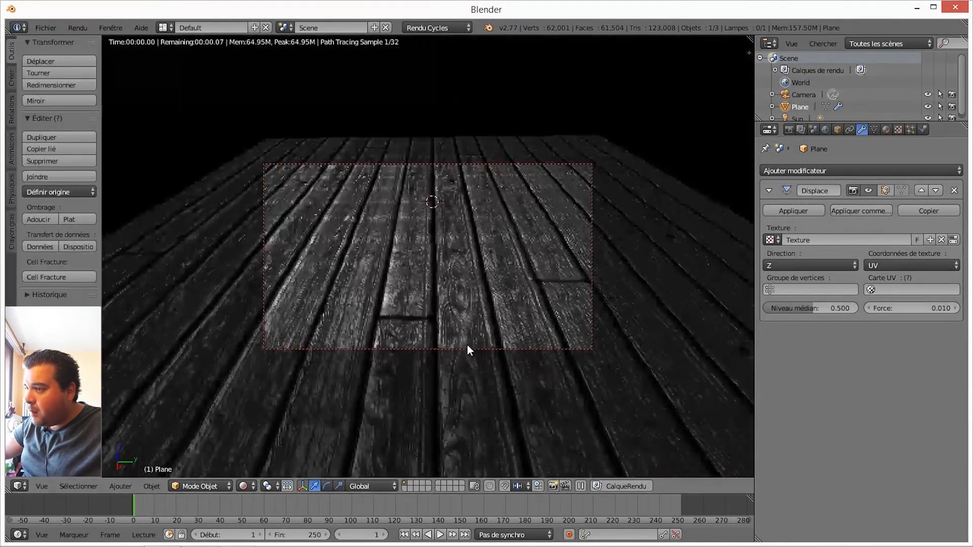
{"action": "left_click", "coordinate": [247, 486]}
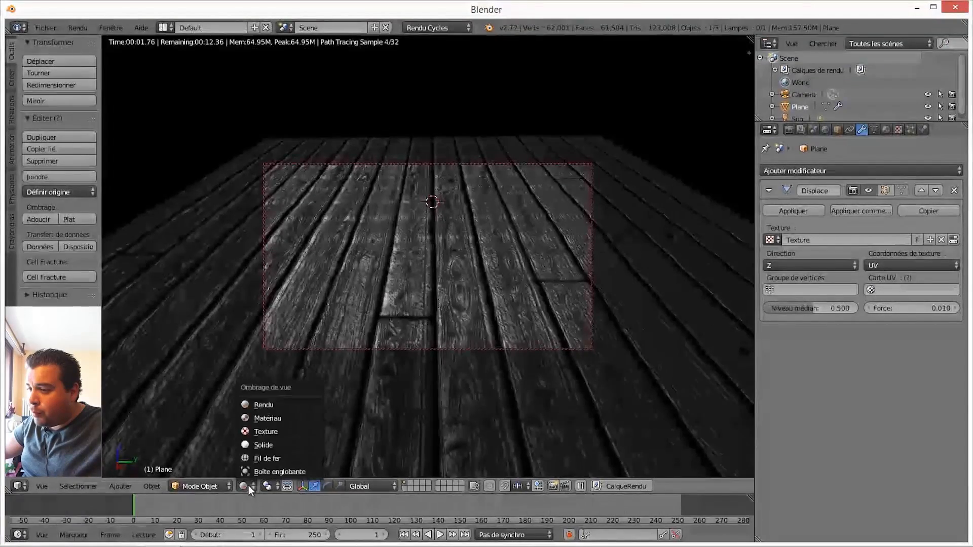
{"action": "left_click", "coordinate": [266, 405]}
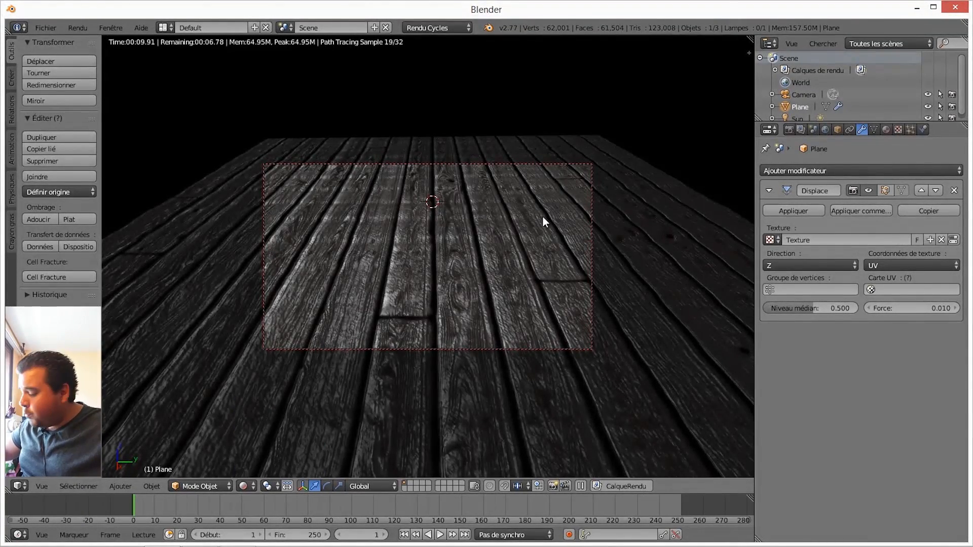
- Leave the camera view and switch the viewport shading to Solide, with the whole plane and the Sun lamp in view
{"action": "key", "text": "KP_0"}
{"action": "middle_click_drag", "start_coordinate": [381, 136], "coordinate": [424, 163]}
{"action": "scroll", "coordinate": [394, 171], "scroll_direction": "down", "scroll_amount": 2}
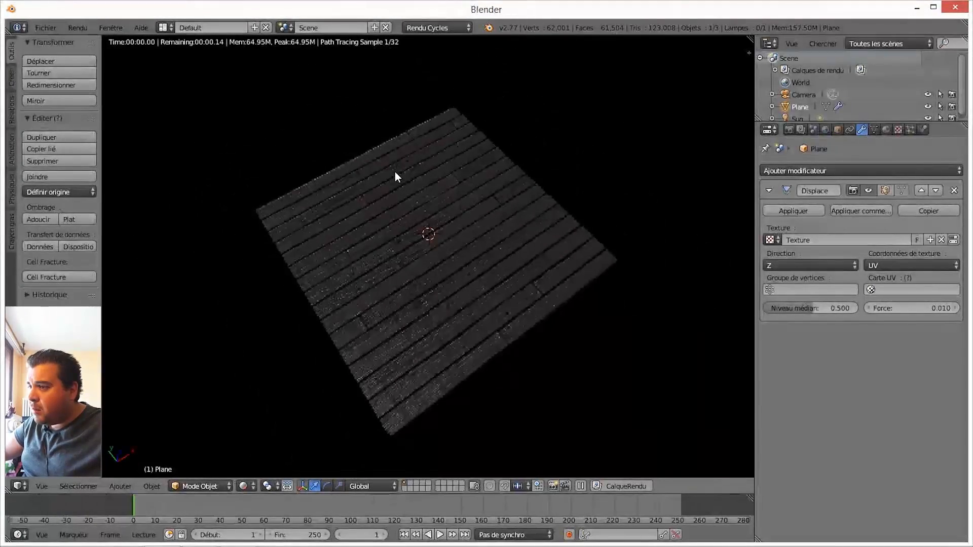
{"action": "left_click", "coordinate": [244, 486]}
{"action": "left_click", "coordinate": [280, 444]}
{"action": "middle_click_drag", "start_coordinate": [281, 446], "coordinate": [97, 47]}
- Move the Sun lamp to about X -5.34, Z 4.79 and return to the camera view
{"action": "right_click", "coordinate": [147, 86]}
{"action": "key", "text": "g"}
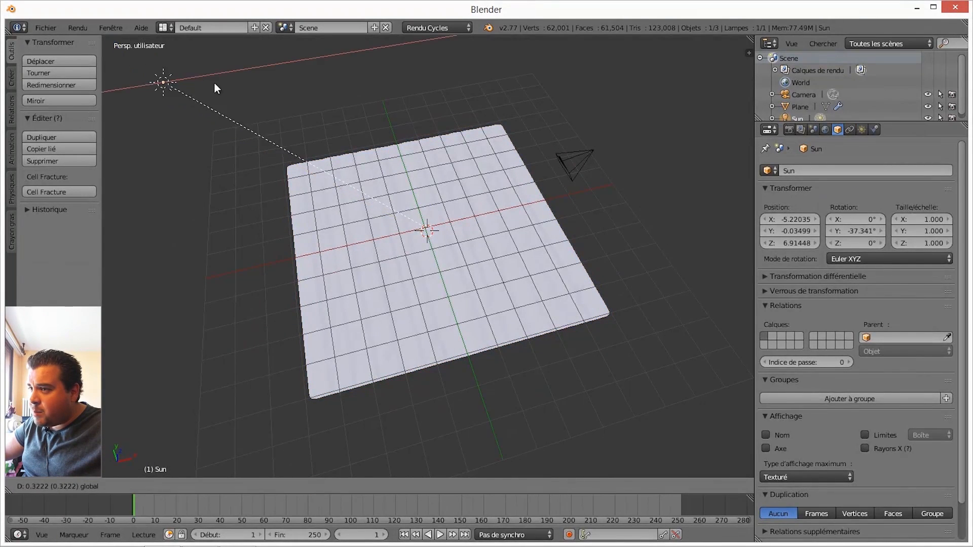
{"action": "left_click", "coordinate": [220, 55]}
{"action": "key", "text": "g"}
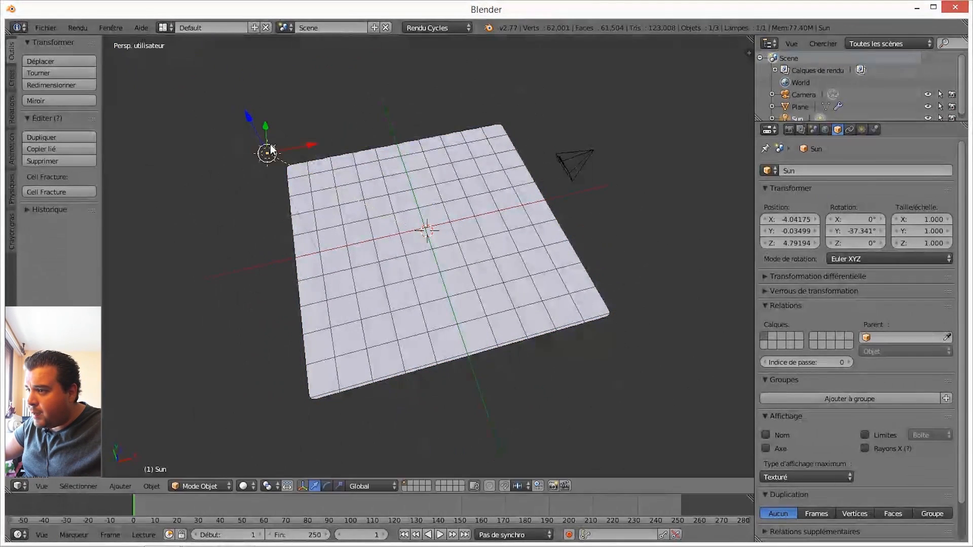
{"action": "key", "text": "x"}
{"action": "left_click", "coordinate": [287, 198]}
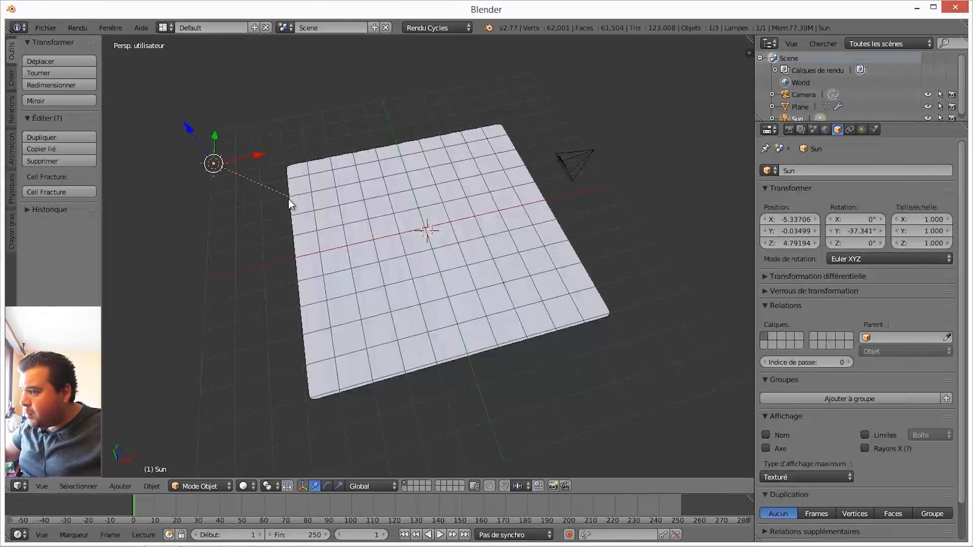
{"action": "key", "text": "KP_0"}
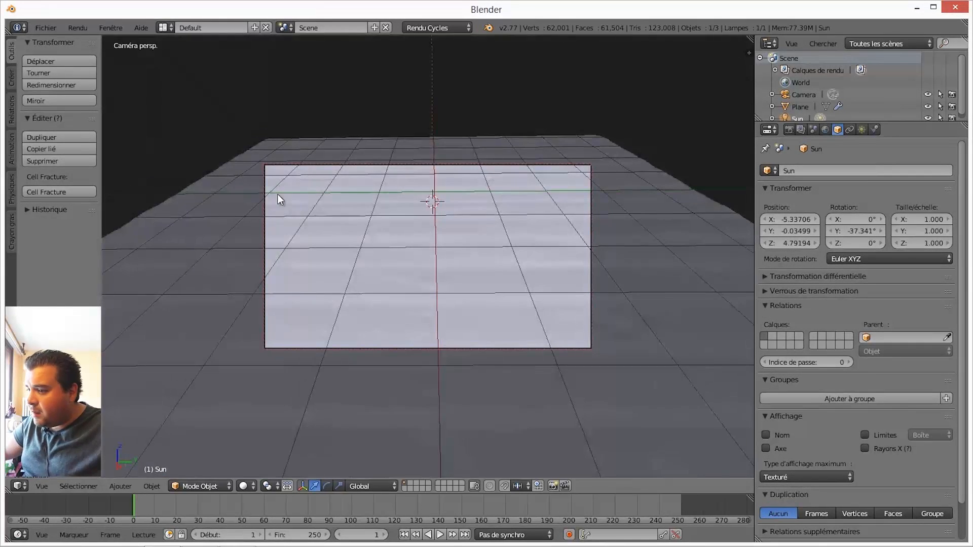
- Switch the viewport shading to Rendu and set the Sun lamp's Force to 5
{"action": "left_click", "coordinate": [245, 487]}
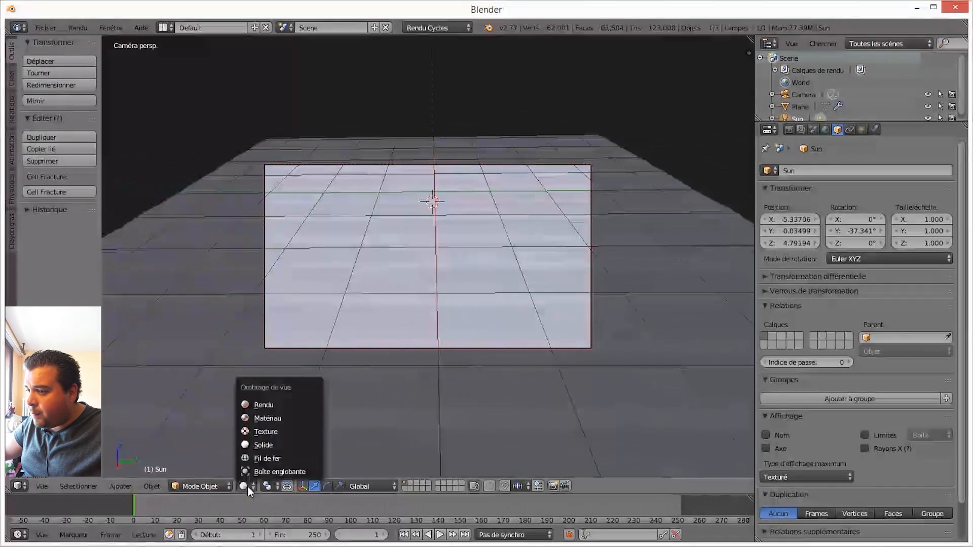
{"action": "left_click", "coordinate": [269, 404]}
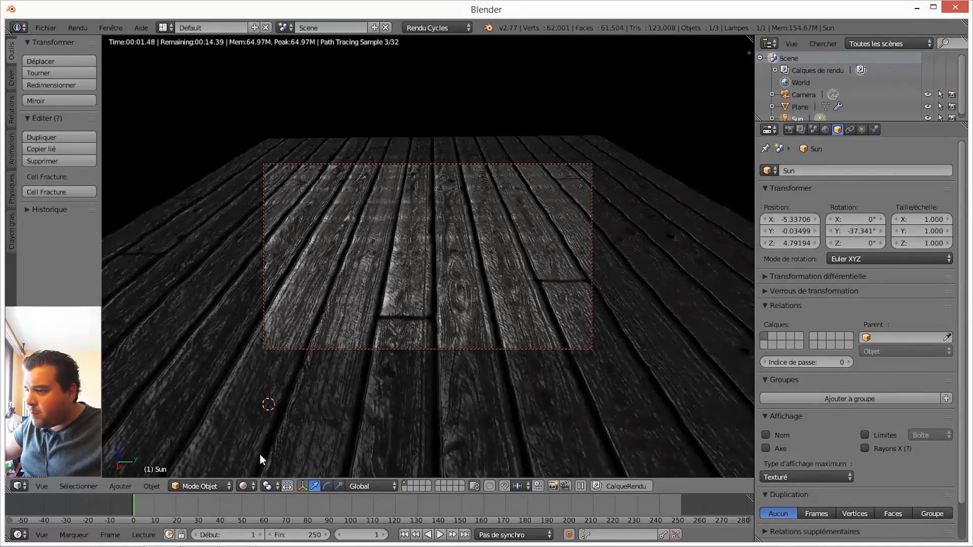
{"action": "left_click", "coordinate": [861, 130]}
{"action": "left_click", "coordinate": [926, 336]}
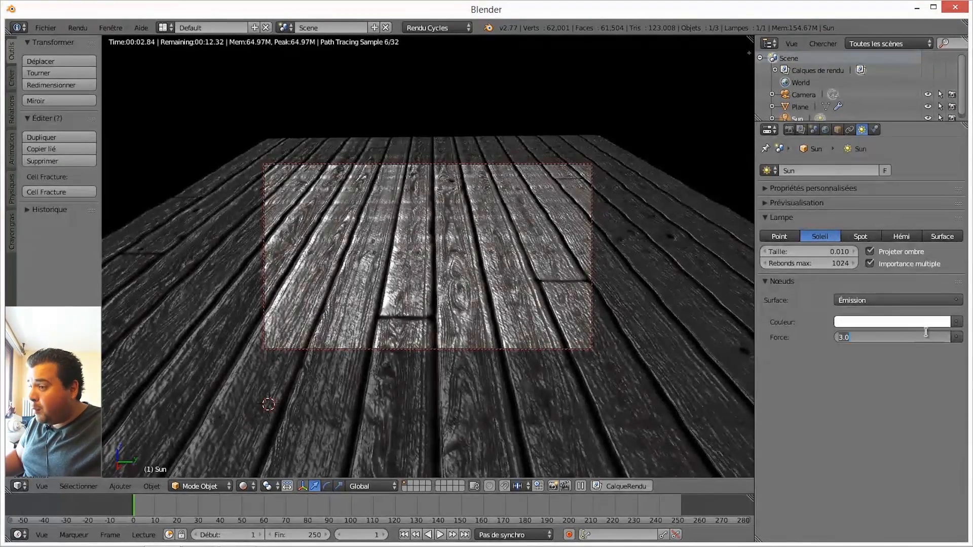
{"action": "type", "text": "0.1"}
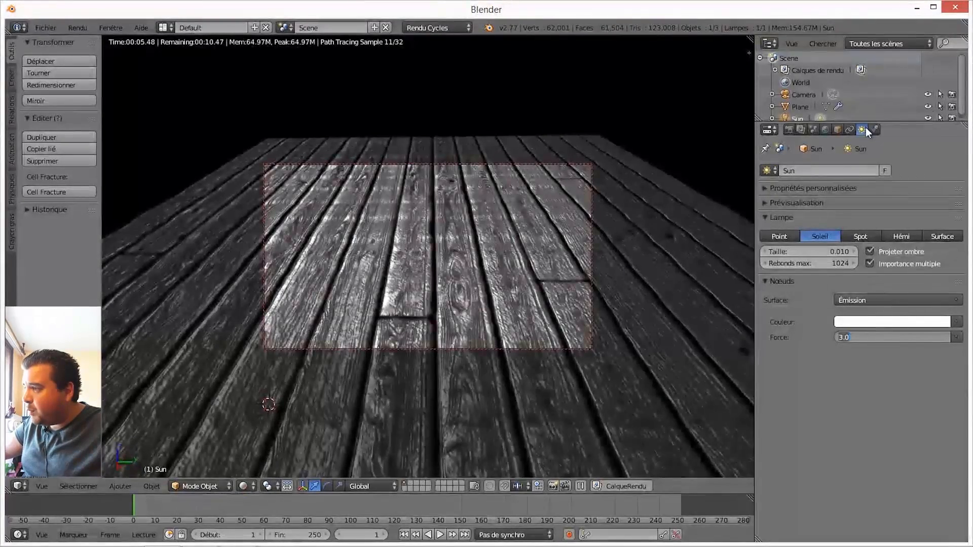
{"action": "key", "text": "Return"}
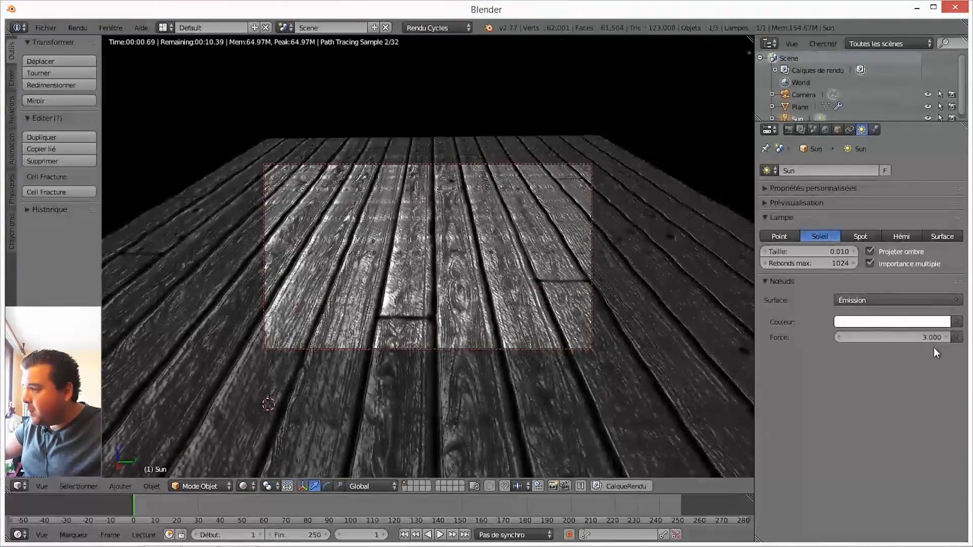
{"action": "left_click", "coordinate": [918, 336]}
{"action": "type", "text": "5"}
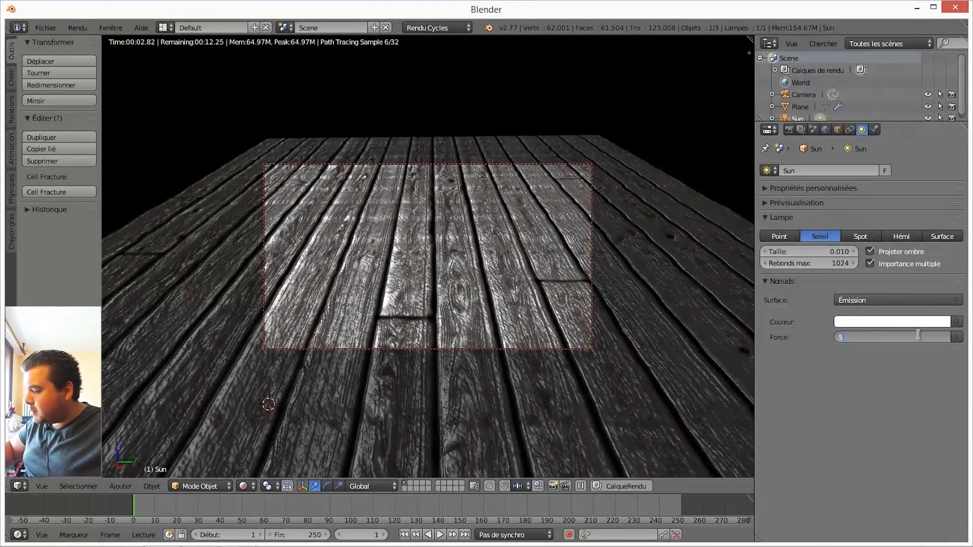
{"action": "key", "text": "Return"}
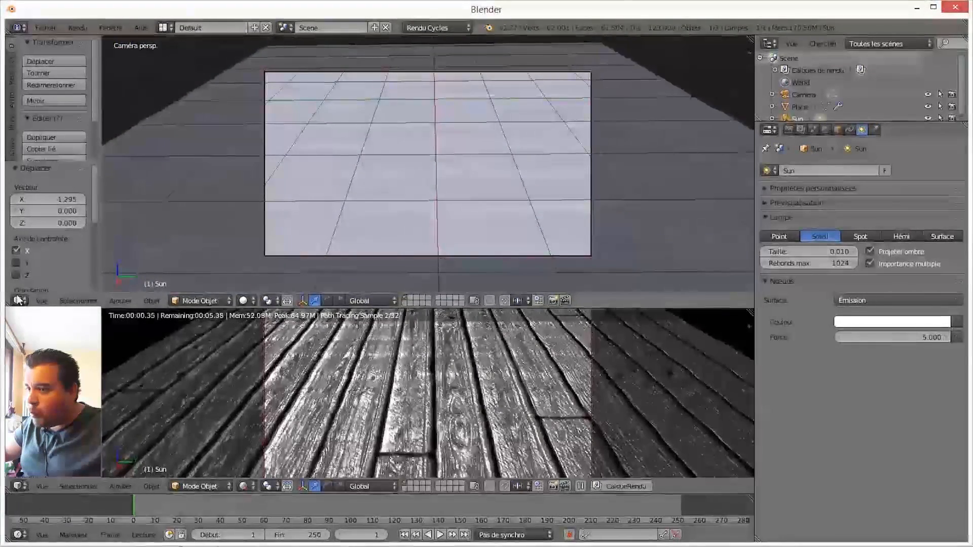
- Turn the upper 3D view into an Éditeur de nœuds showing the material nodes of the plane
{"action": "left_click", "coordinate": [19, 301]}
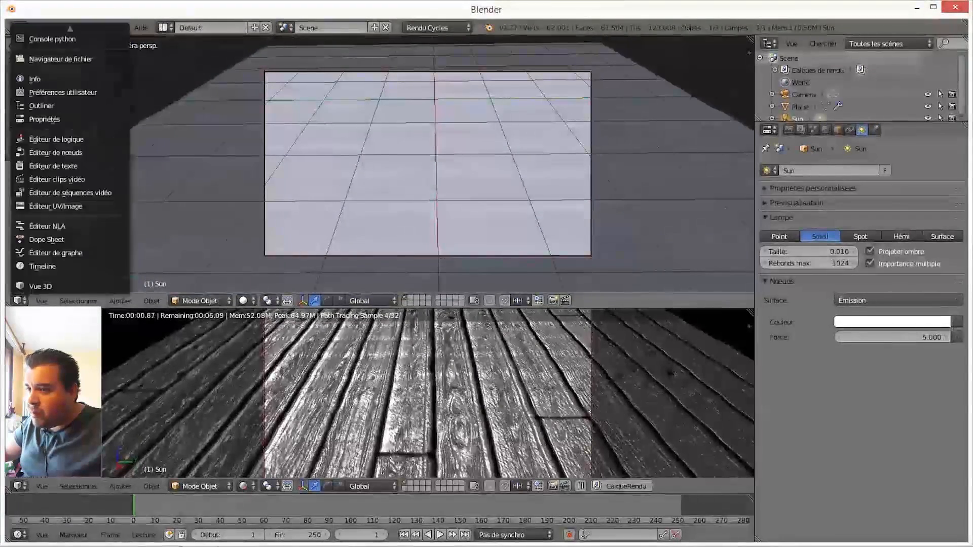
{"action": "left_click", "coordinate": [64, 150]}
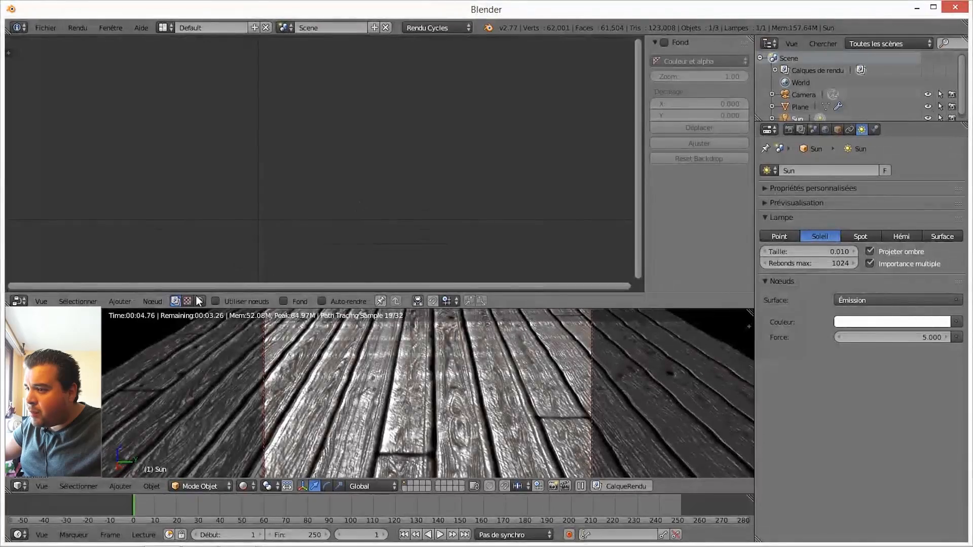
{"action": "left_click", "coordinate": [198, 301]}
{"action": "right_click", "coordinate": [399, 385]}
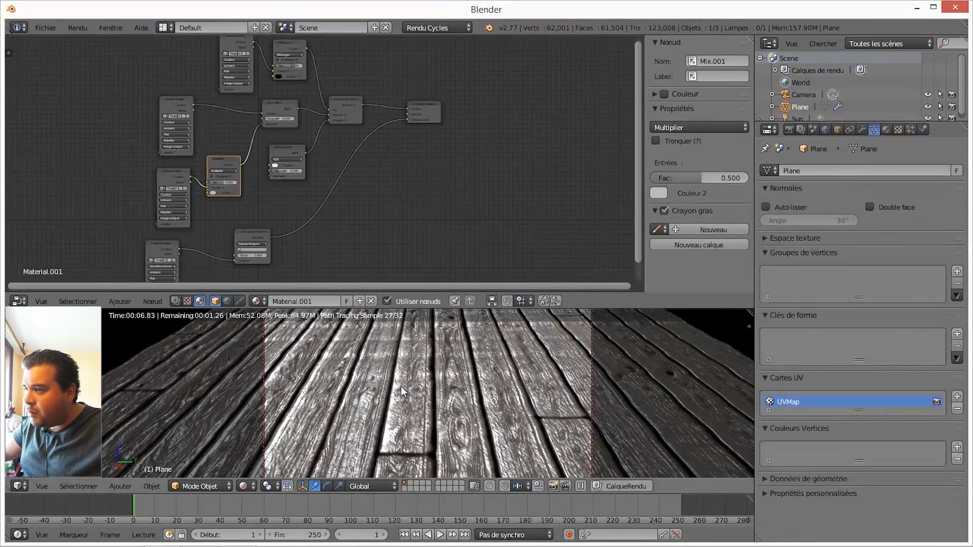
- Try a Fac of 0.2 on the Mélanger node that drives the mix shader's factor
{"action": "scroll", "coordinate": [405, 191], "scroll_direction": "up", "scroll_amount": 3}
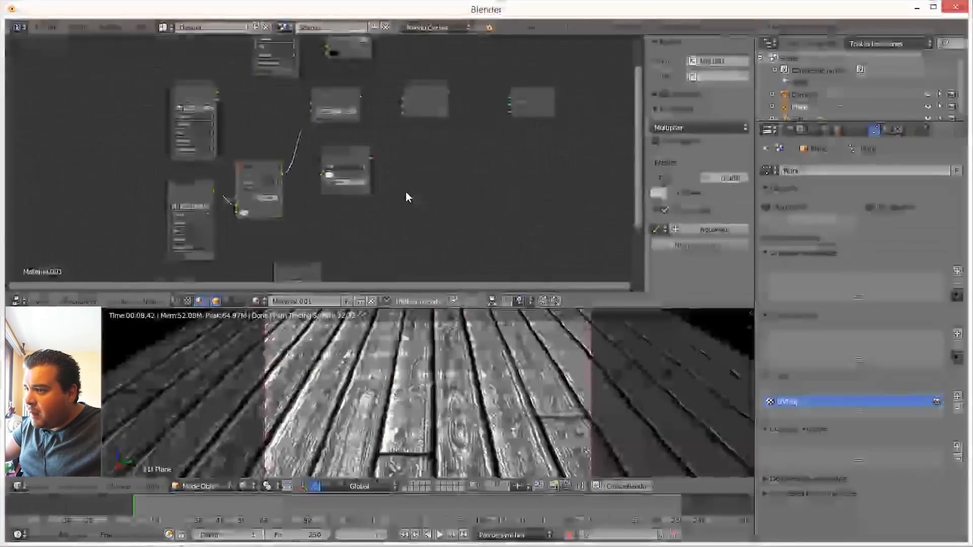
{"action": "scroll", "coordinate": [406, 192], "scroll_direction": "up", "scroll_amount": 7}
{"action": "middle_click_drag", "start_coordinate": [436, 162], "coordinate": [433, 101]}
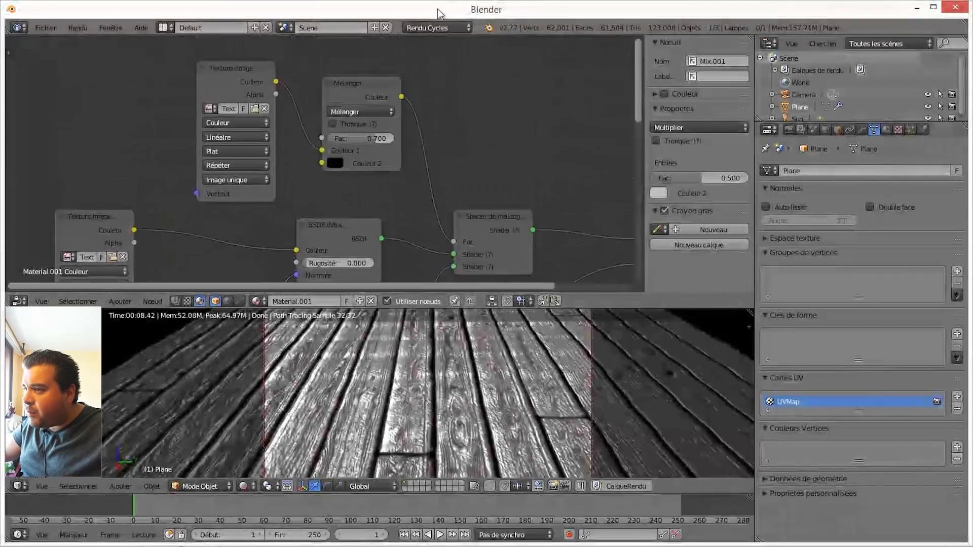
{"action": "left_click", "coordinate": [376, 138]}
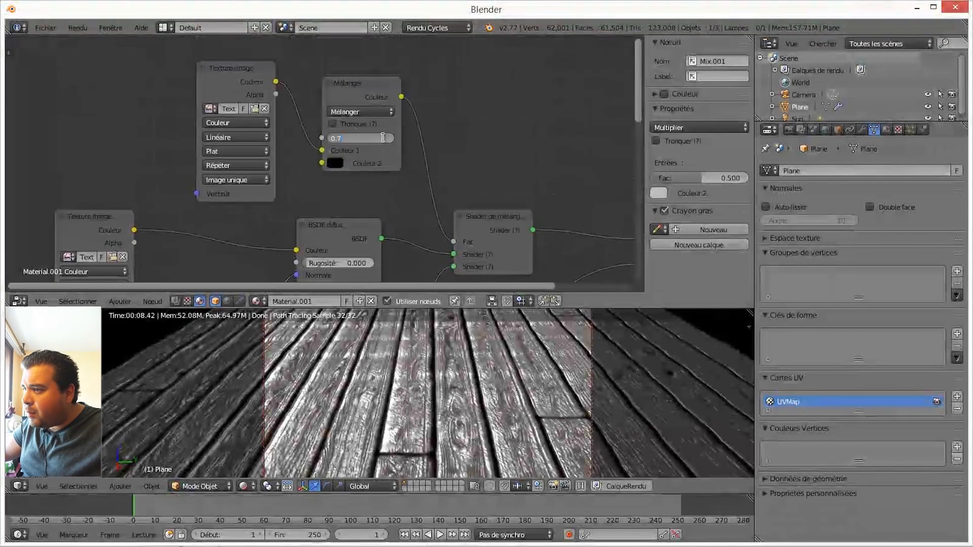
{"action": "left_click_drag", "start_coordinate": [383, 138], "coordinate": [274, 137]}
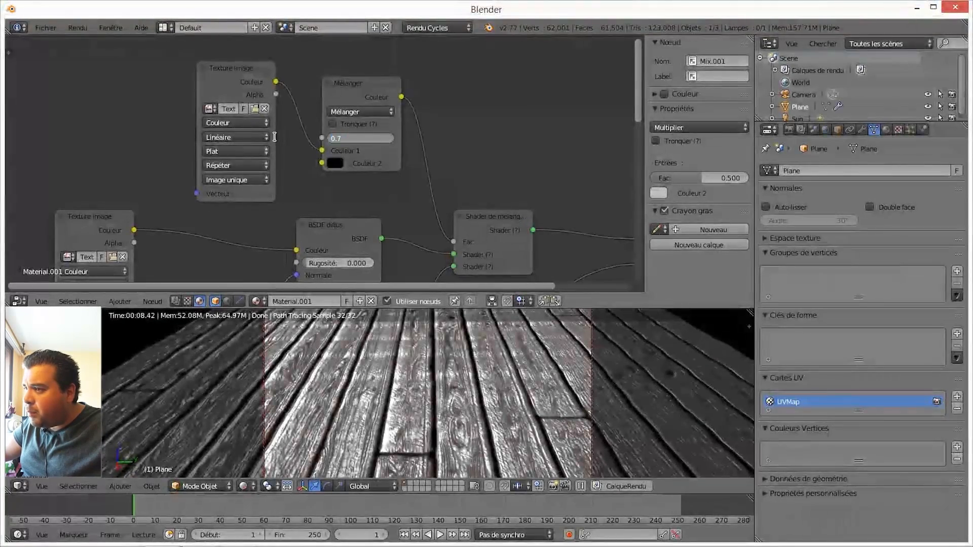
{"action": "key", "text": "BackSpace"}
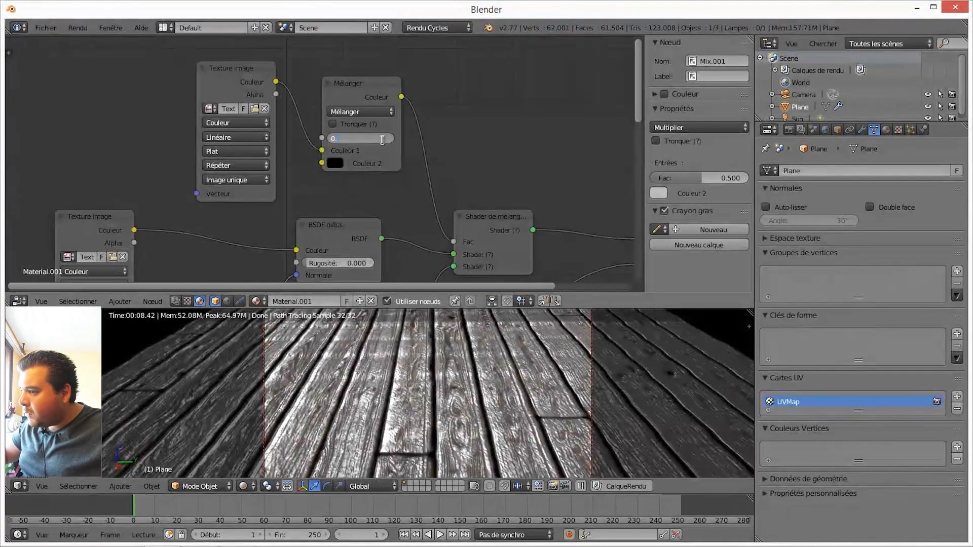
{"action": "type", "text": "2"}
{"action": "key", "text": "Return"}
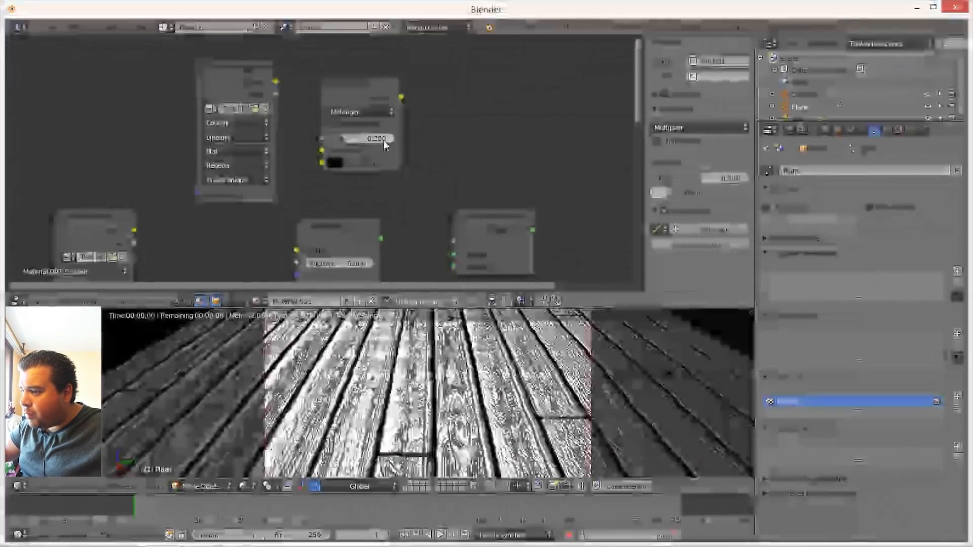
- Set the same Mélanger node's Fac to 0.9 after trying 0.8, and expand the rendered 3D view over the node editor
{"action": "key", "text": "BackSpace"}
{"action": "type", "text": "8"}
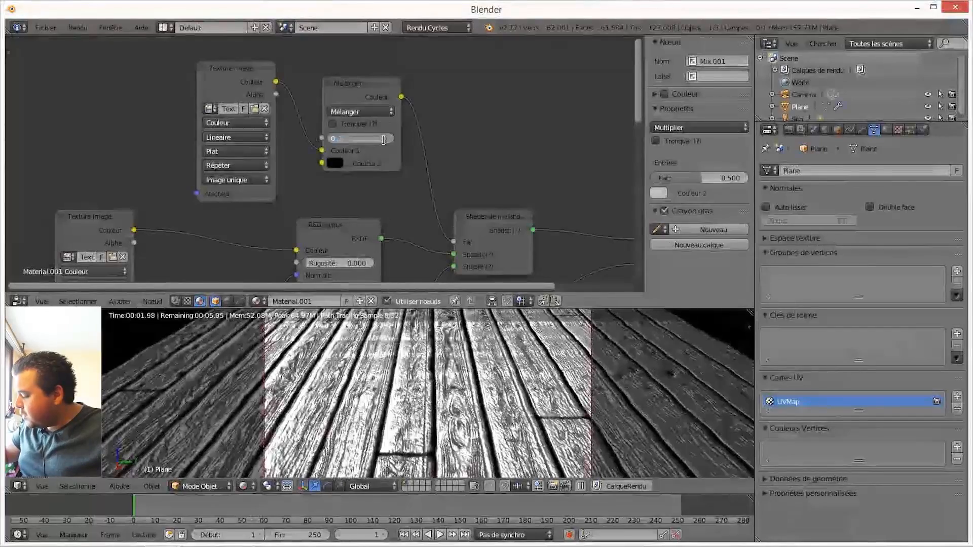
{"action": "key", "text": "Return"}
{"action": "left_click", "coordinate": [385, 140]}
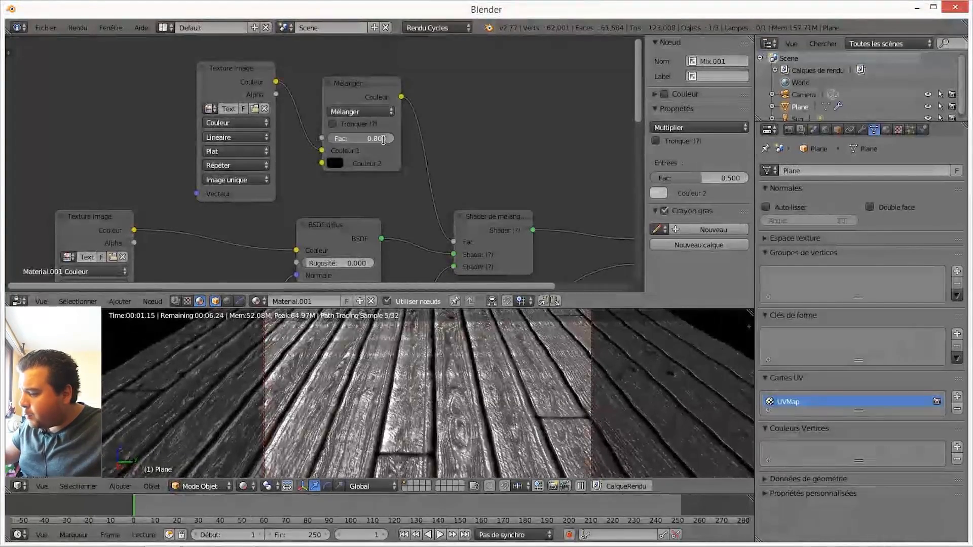
{"action": "type", "text": "0.9"}
{"action": "key", "text": "Return"}
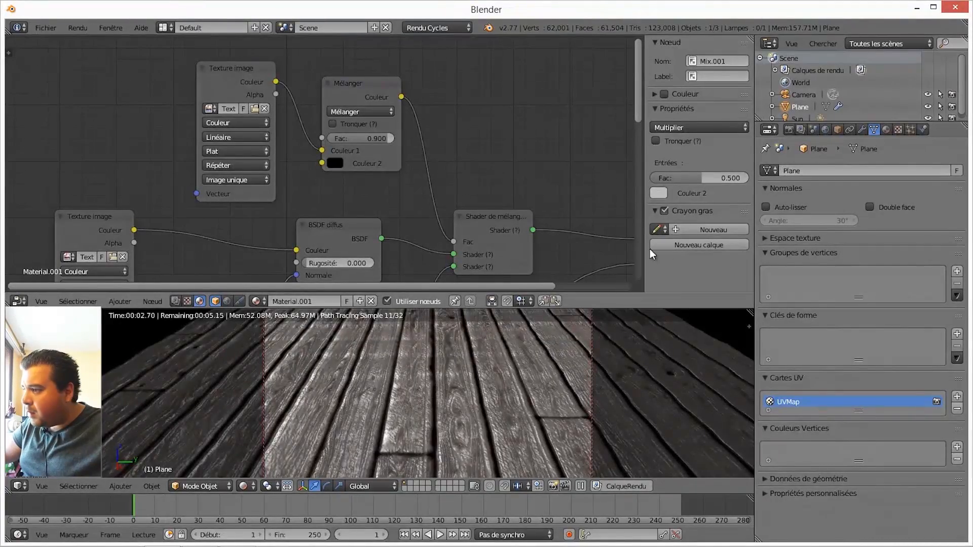
{"action": "left_click_drag", "start_coordinate": [752, 313], "coordinate": [730, 162]}
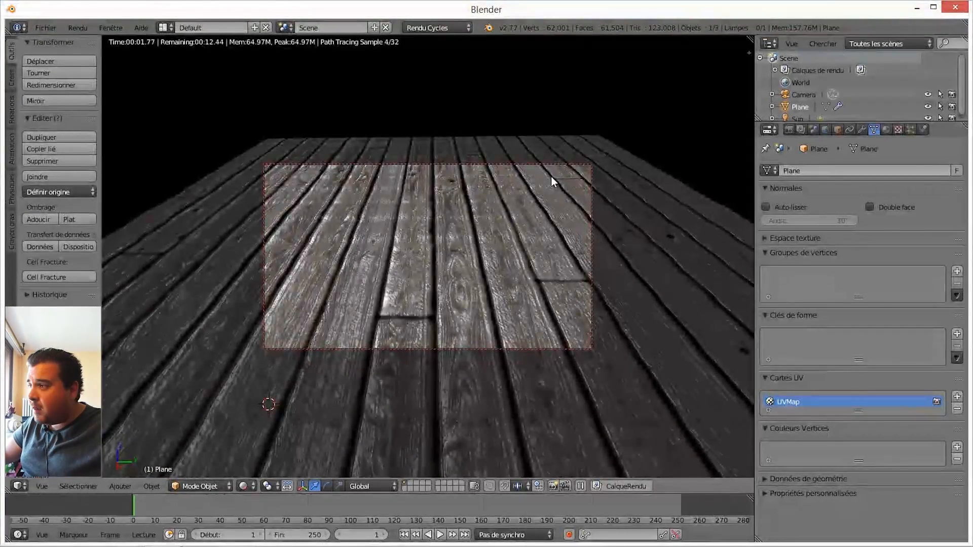
- Set the render device to Calculs GPU and the resolution scale to 100%
{"action": "left_click", "coordinate": [790, 130]}
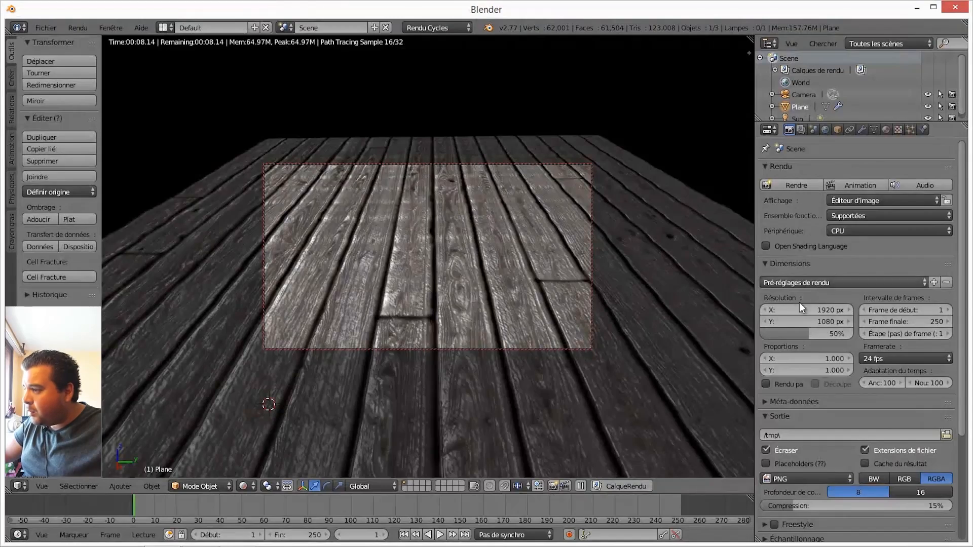
{"action": "left_click", "coordinate": [912, 231]}
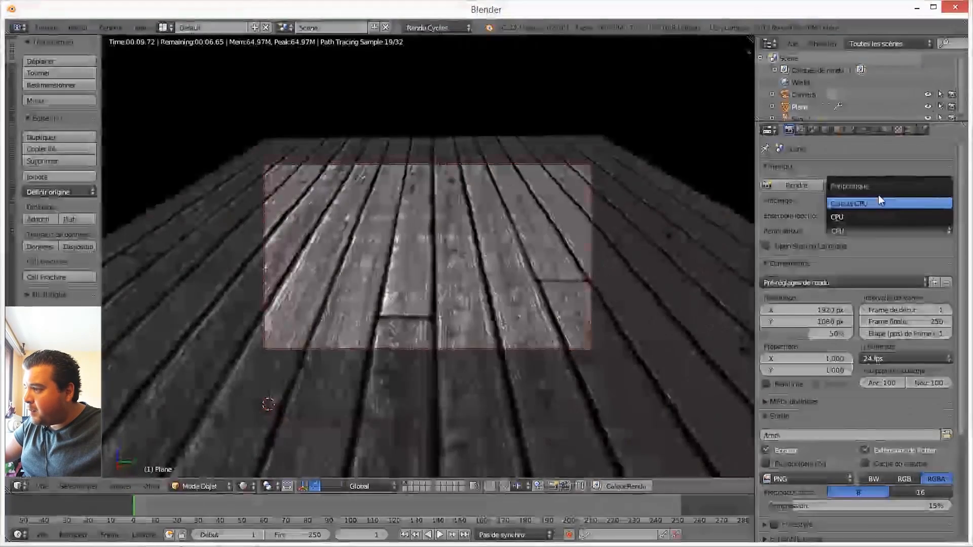
{"action": "left_click", "coordinate": [866, 203]}
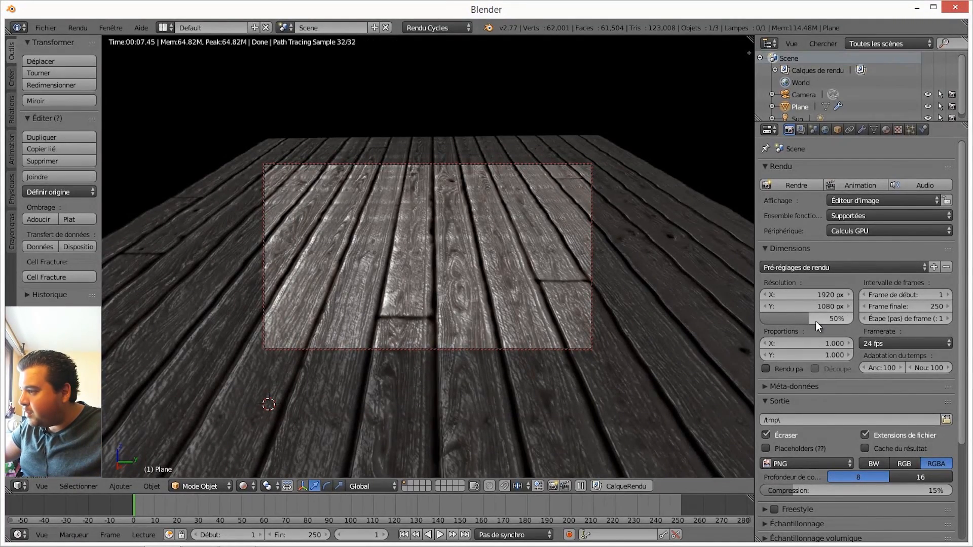
{"action": "left_click_drag", "start_coordinate": [815, 319], "coordinate": [840, 320]}
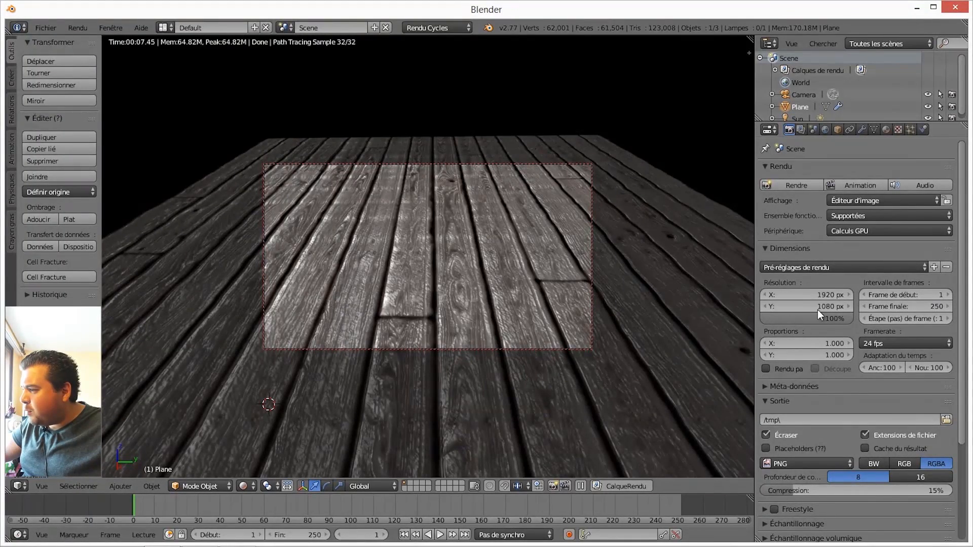
- Set the render output format to JPEG with the quality at 100%
{"action": "scroll", "coordinate": [885, 369], "scroll_direction": "down", "scroll_amount": 2}
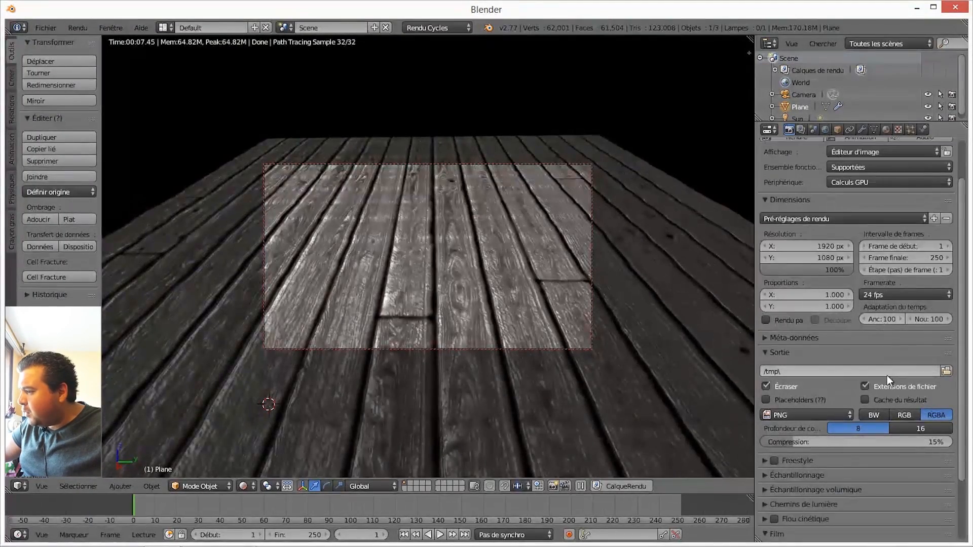
{"action": "left_click", "coordinate": [821, 415]}
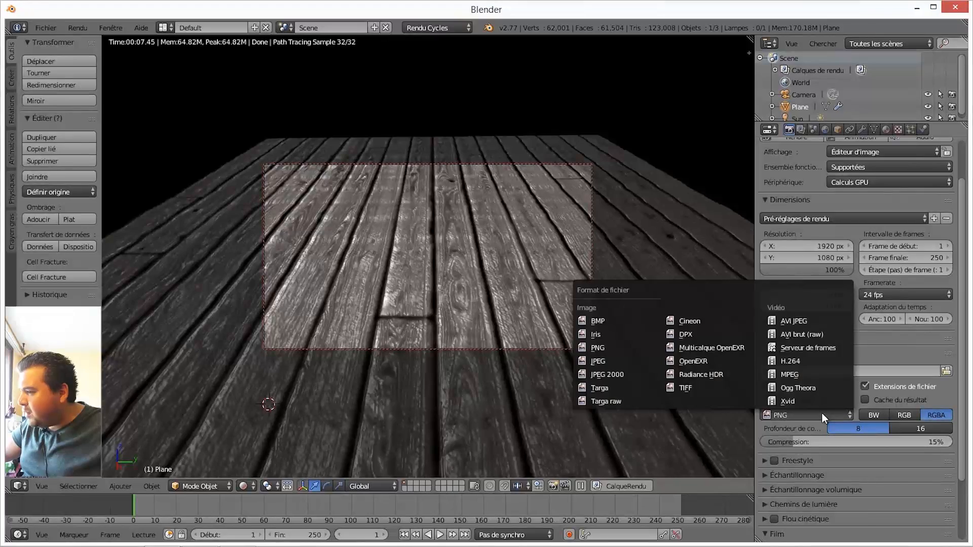
{"action": "left_click", "coordinate": [601, 358]}
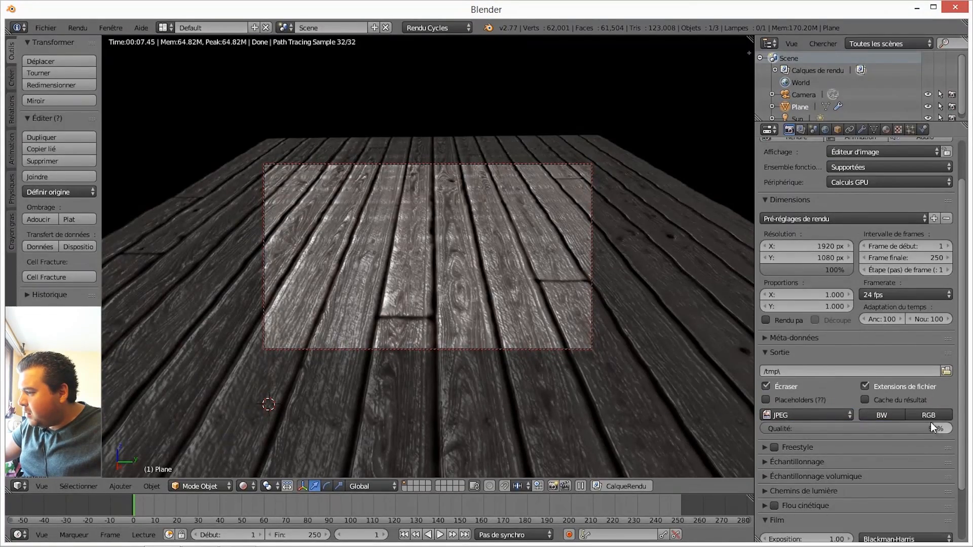
{"action": "left_click_drag", "start_coordinate": [933, 429], "coordinate": [954, 429]}
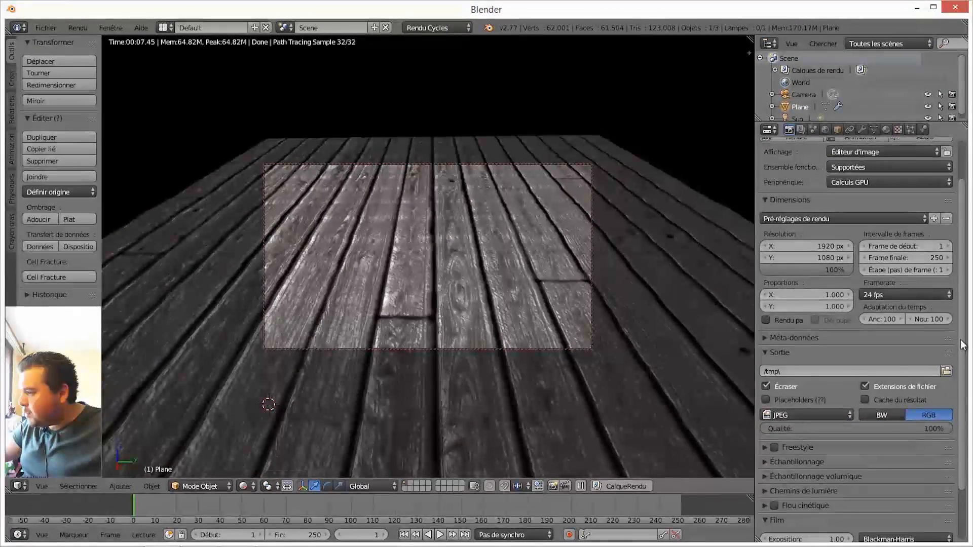
- Set the Rendu sample count to 250 in the sampling settings and render the still image
{"action": "left_click_drag", "start_coordinate": [961, 339], "coordinate": [963, 404]}
{"action": "scroll", "coordinate": [964, 410], "scroll_direction": "up", "scroll_amount": 5}
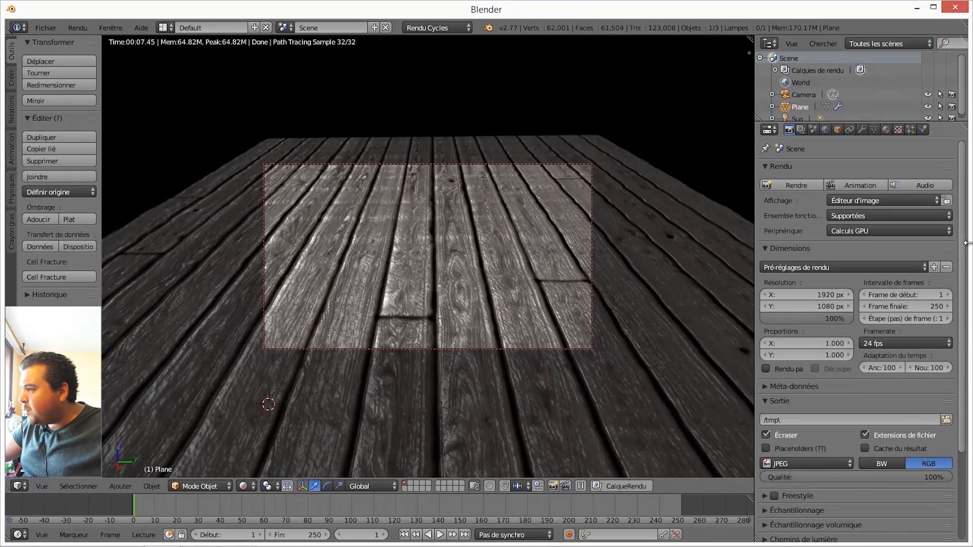
{"action": "scroll", "coordinate": [816, 263], "scroll_direction": "down", "scroll_amount": 8}
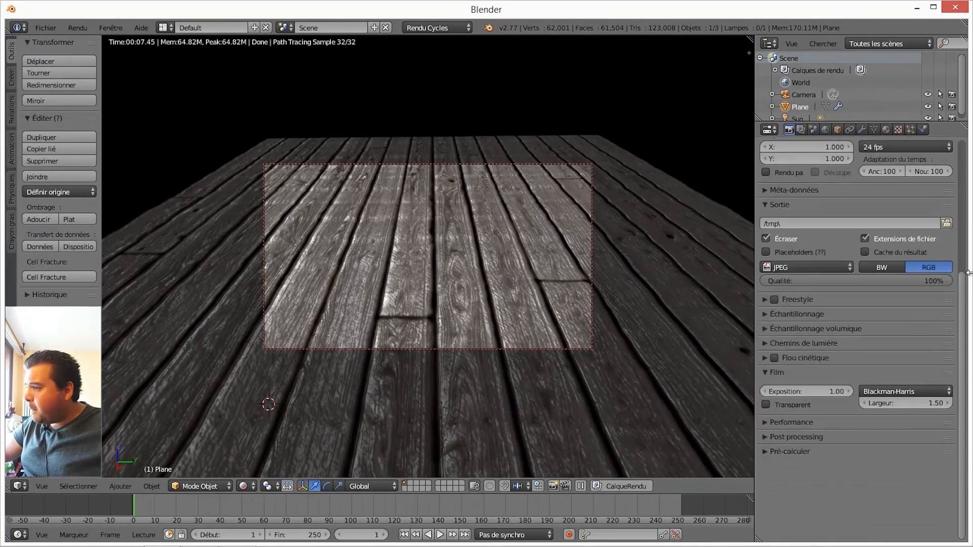
{"action": "left_click", "coordinate": [765, 315]}
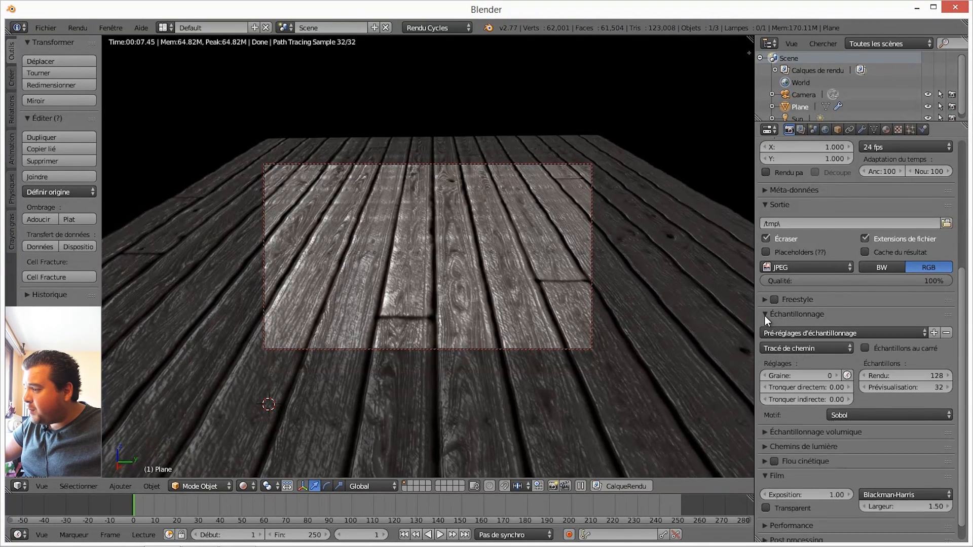
{"action": "left_click", "coordinate": [937, 378]}
{"action": "type", "text": "250"}
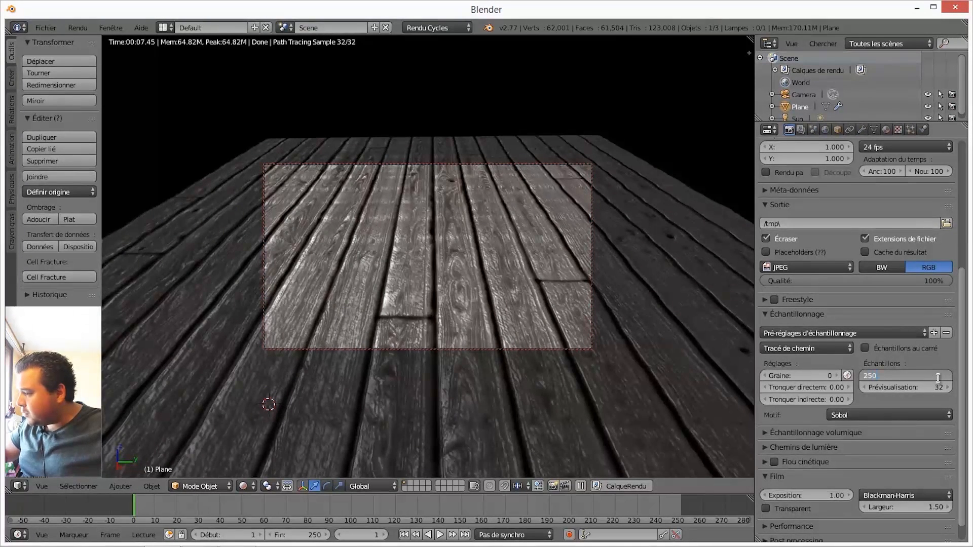
{"action": "key", "text": "Return"}
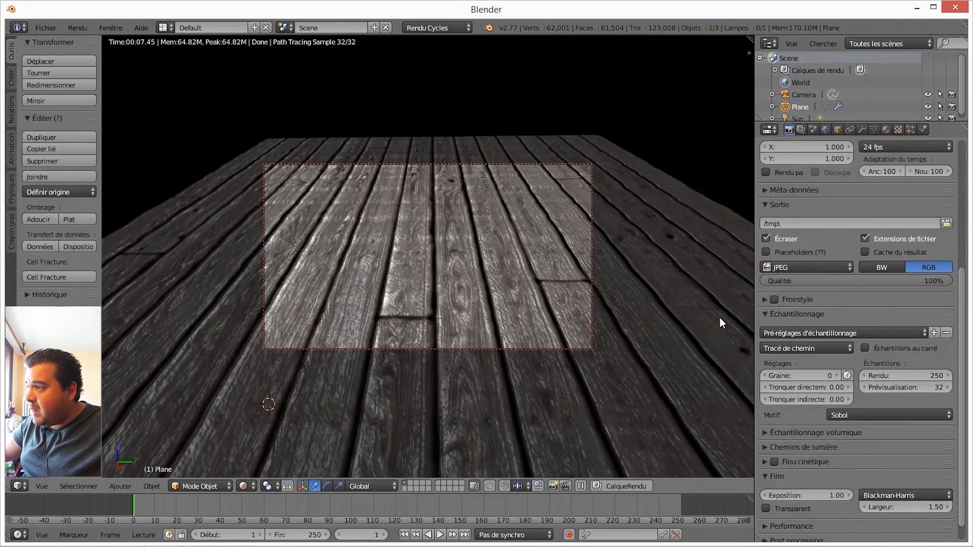
{"action": "scroll", "coordinate": [814, 161], "scroll_direction": "up", "scroll_amount": 8}
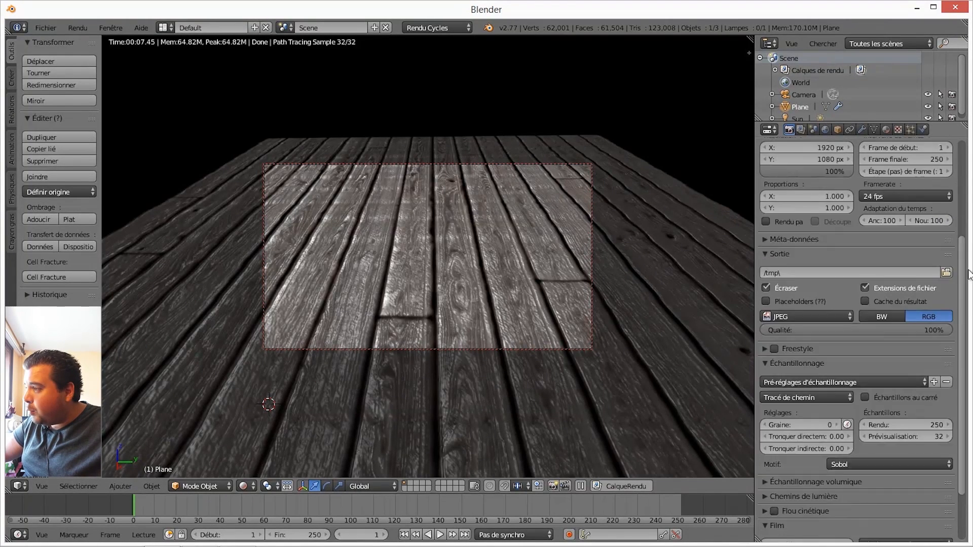
{"action": "left_click", "coordinate": [787, 184]}
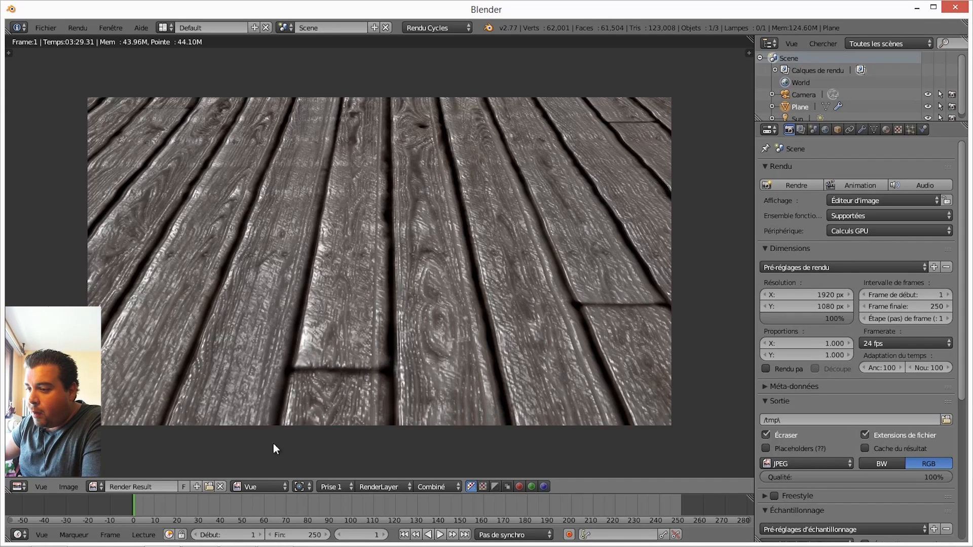
- View the original wood plank COLOR texture in Windows Photo Viewer for comparison, and return to the render in Blender
{"action": "left_click", "coordinate": [275, 537]}
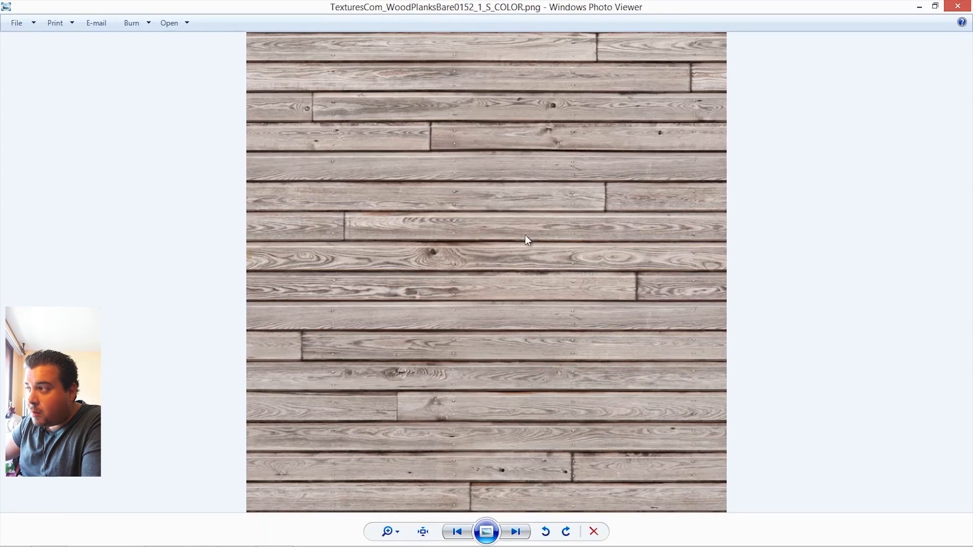
{"action": "left_click", "coordinate": [919, 7]}
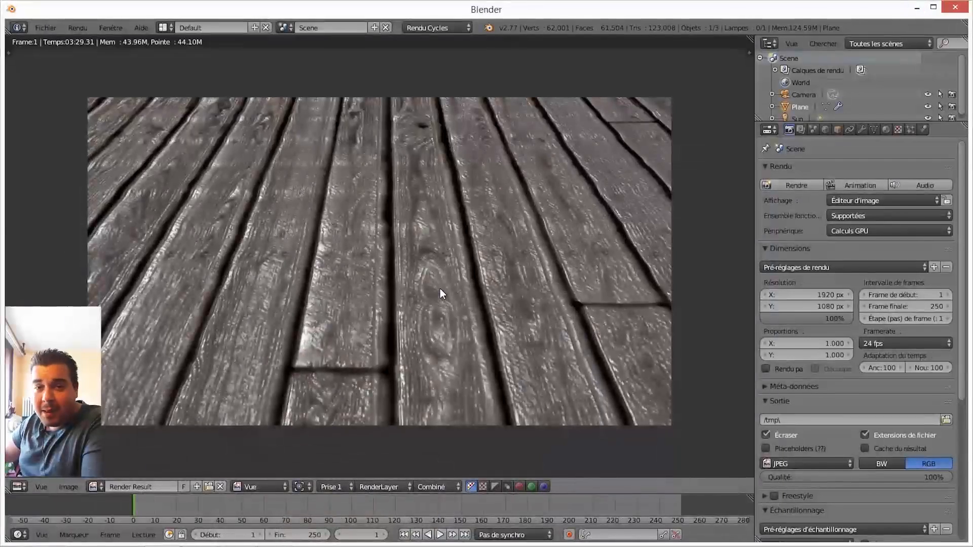